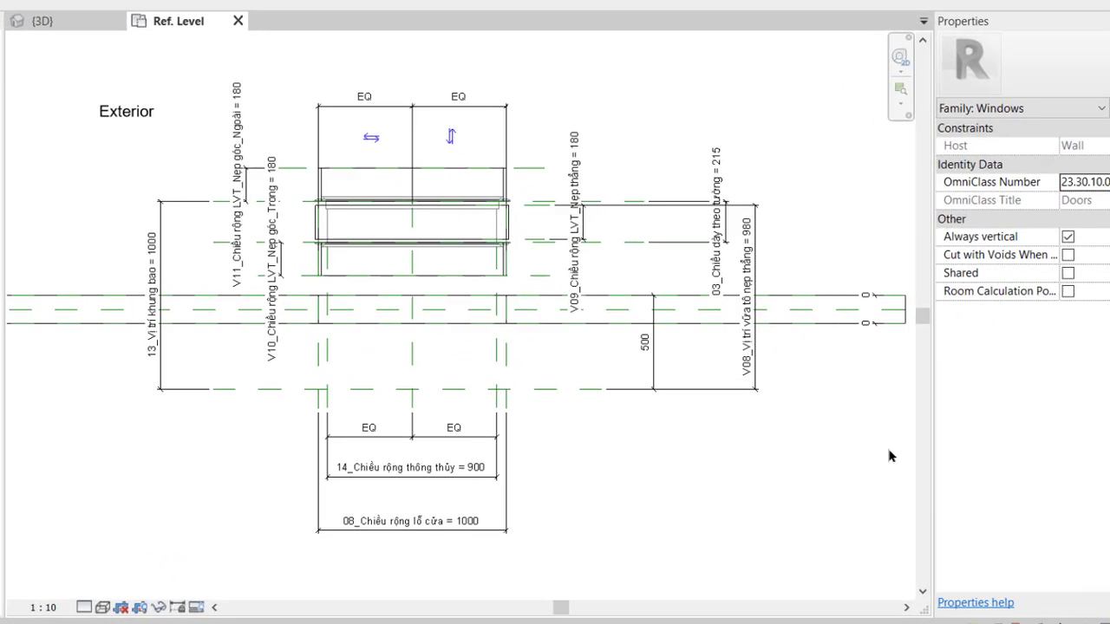
- Change the 13_Vị trí khung bao dimension from 1000 to 1100, which raises a constraints error
click(154, 282)
click(153, 279)
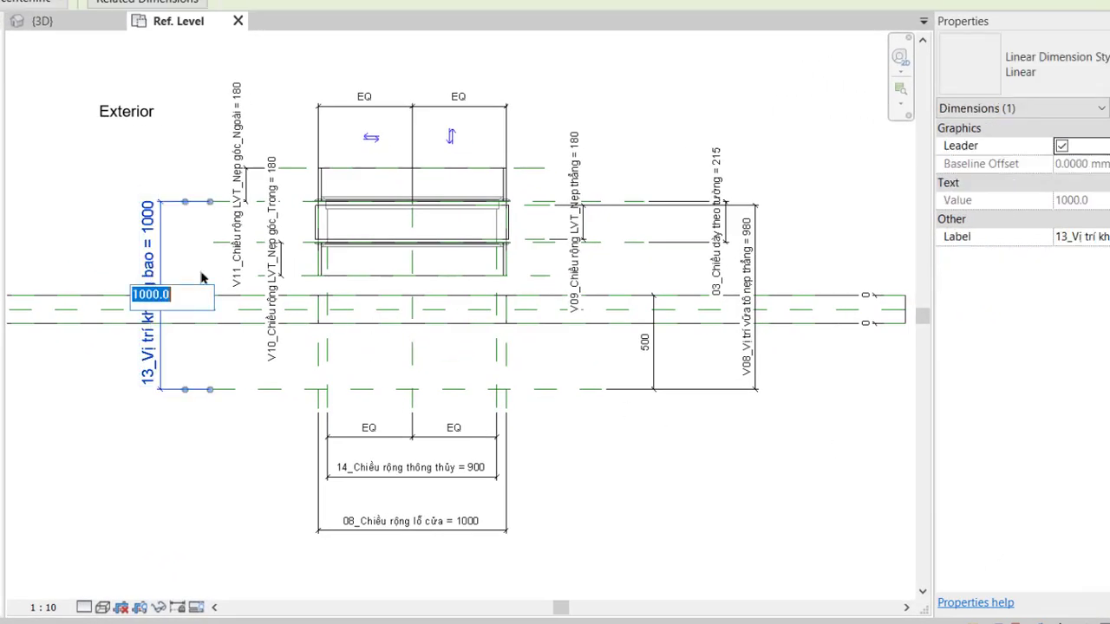
text(1)
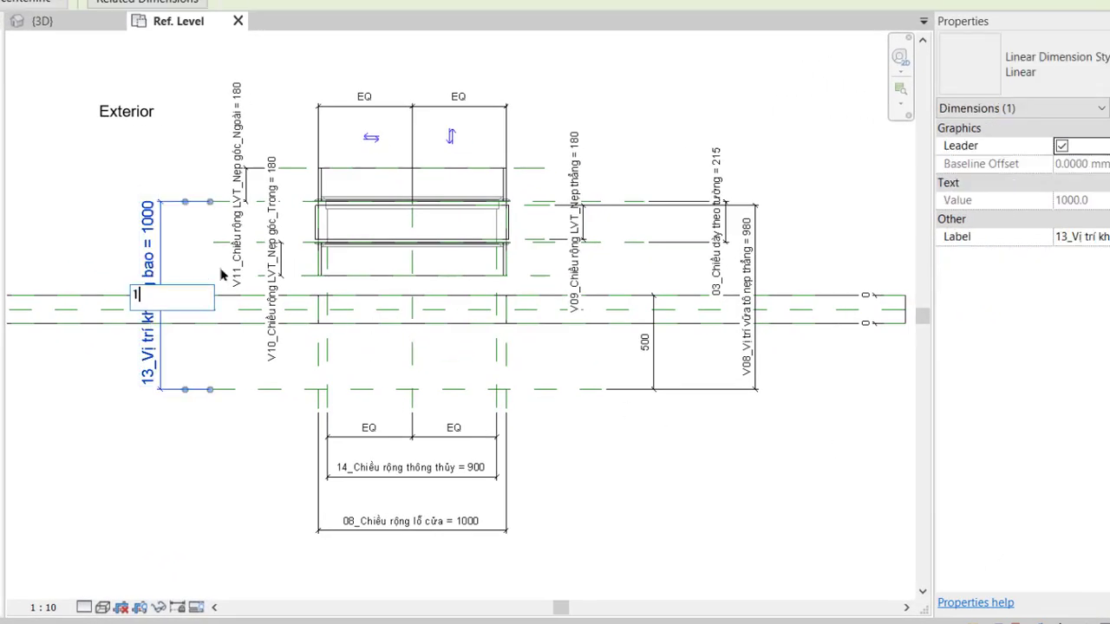
text(00)
key(Return)
drag(914, 467, 390, 156)
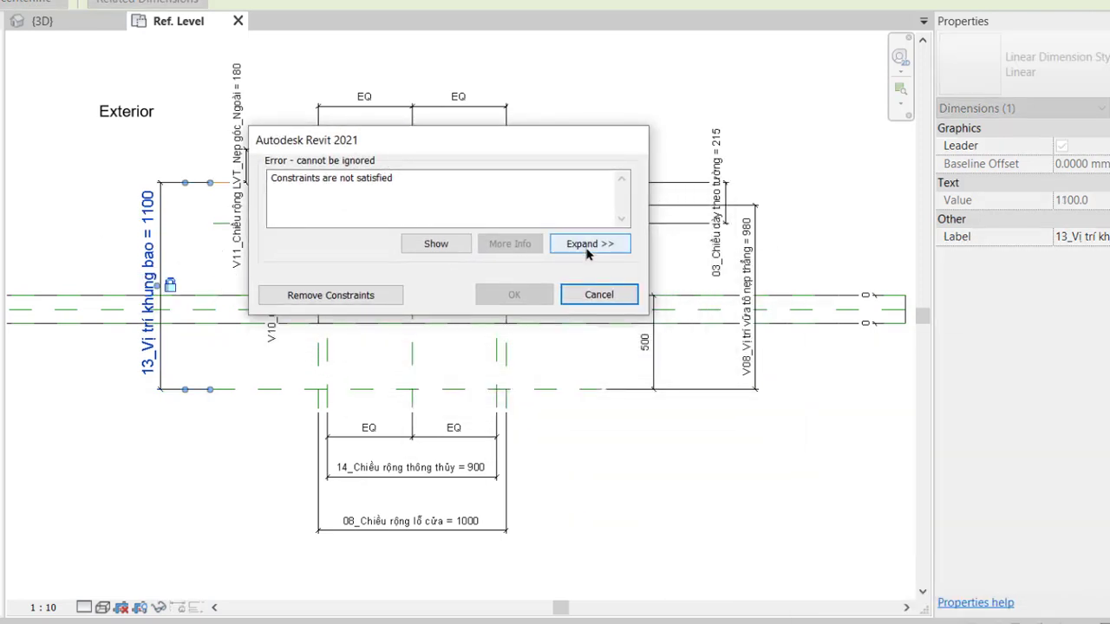
- Remove the generic model's unsatisfied constraints so the frame position stays at 1100
click(588, 257)
click(316, 209)
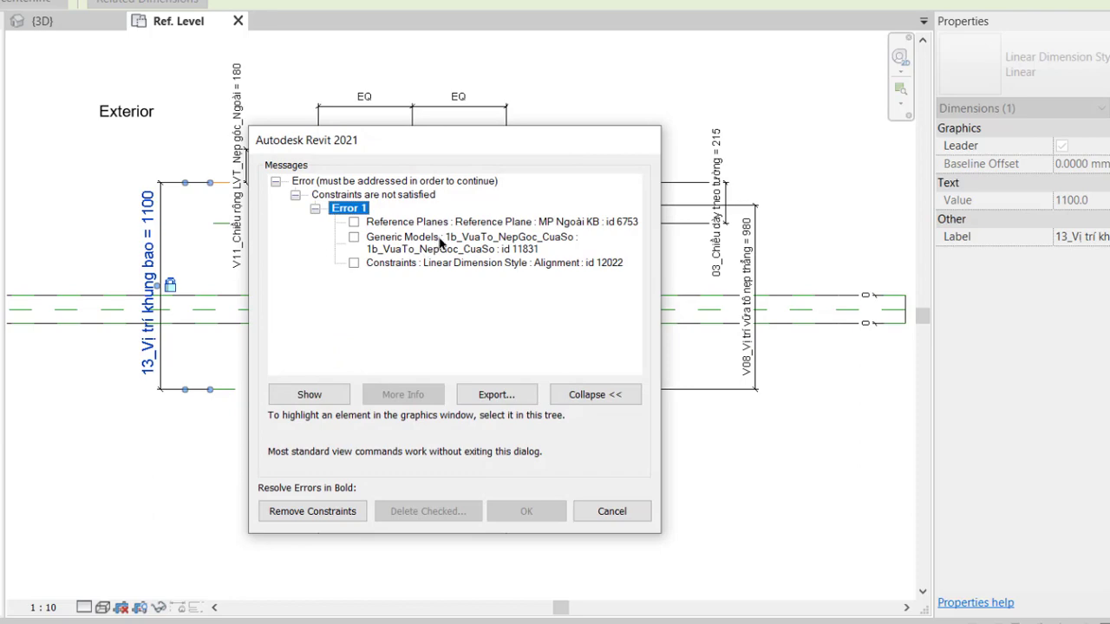
click(466, 243)
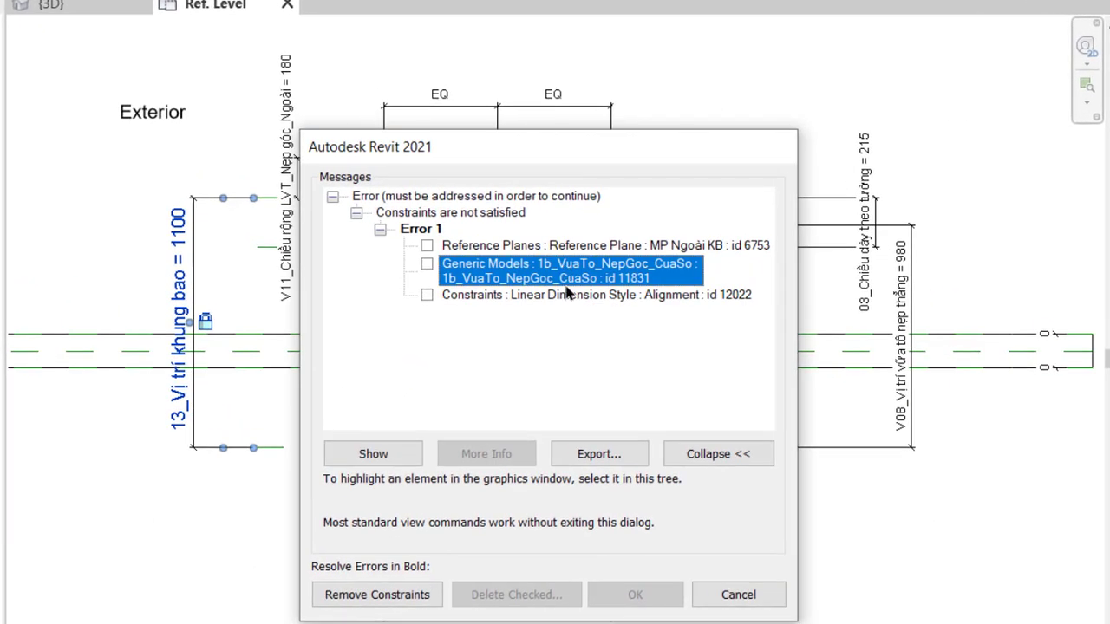
click(374, 595)
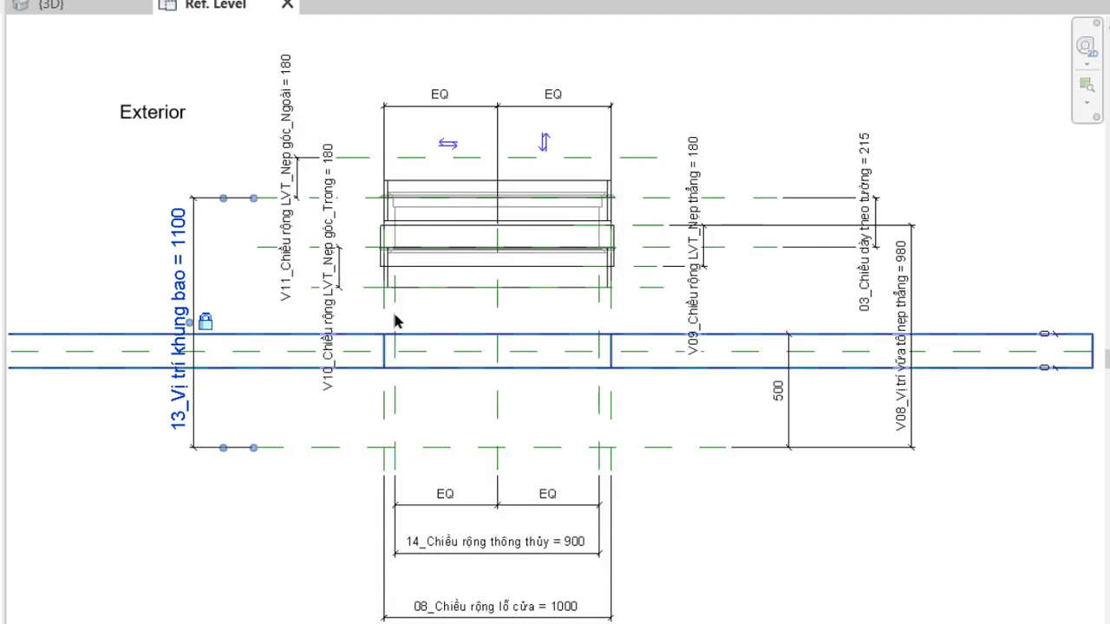
- Drag the top 1b_VuaTo_NepGoc_CuaSo trim piece upward
scroll(363, 240, up, 1)
scroll(362, 241, up, 1)
click(437, 149)
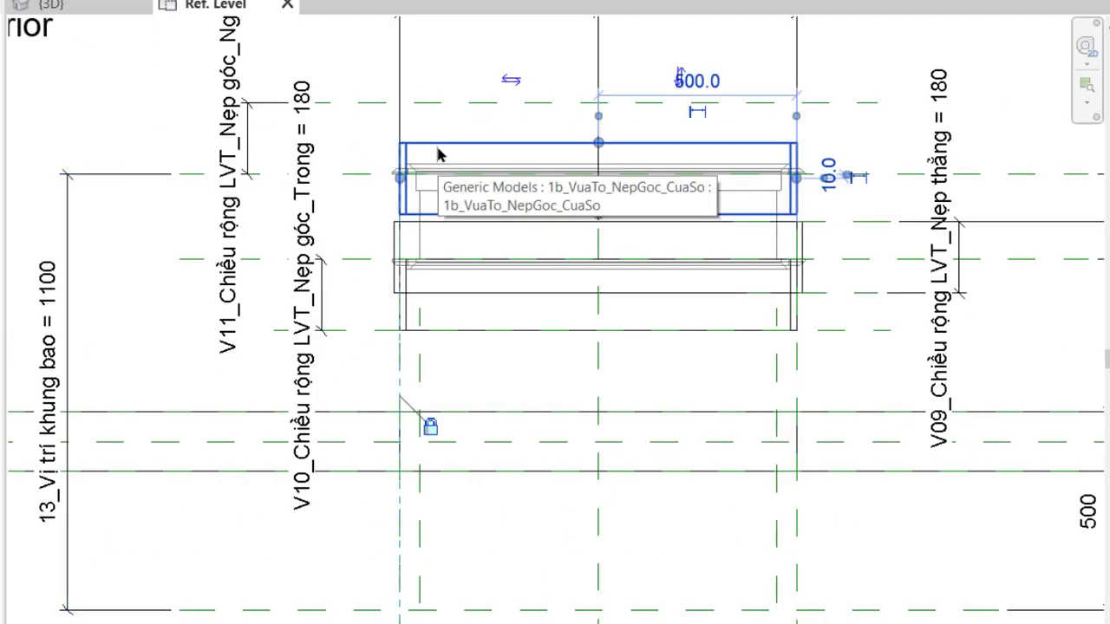
drag(438, 143, 458, 47)
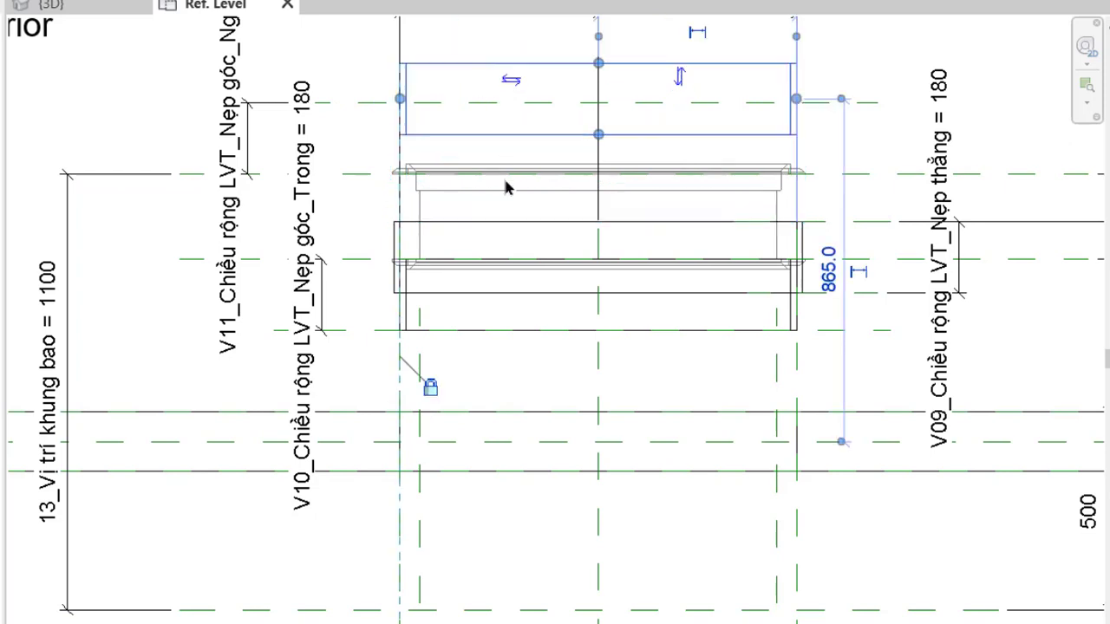
click(849, 92)
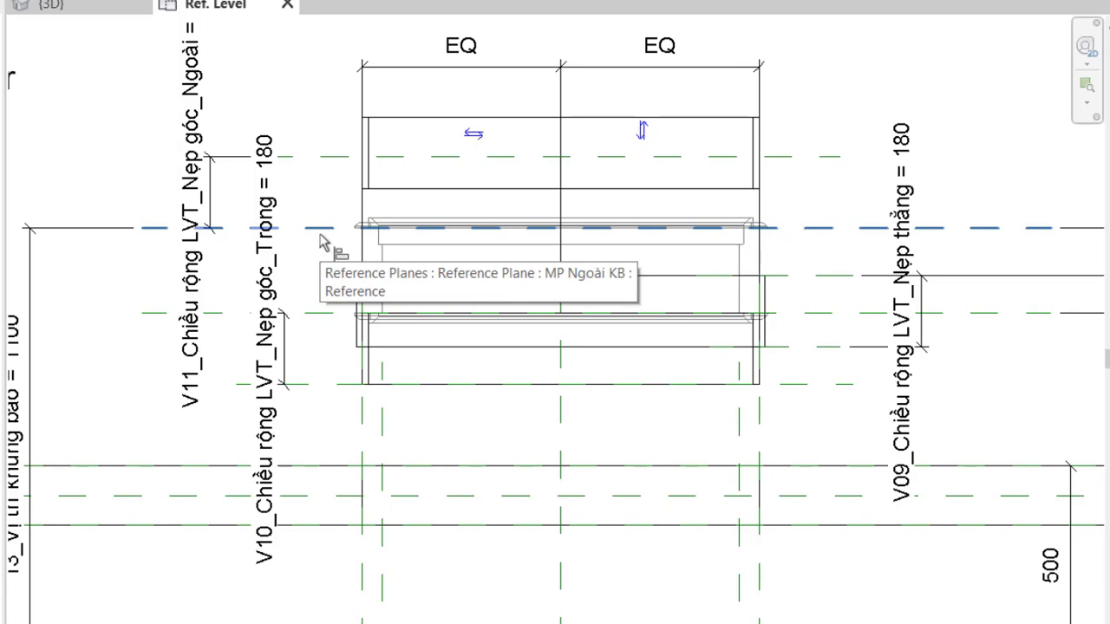
click(438, 196)
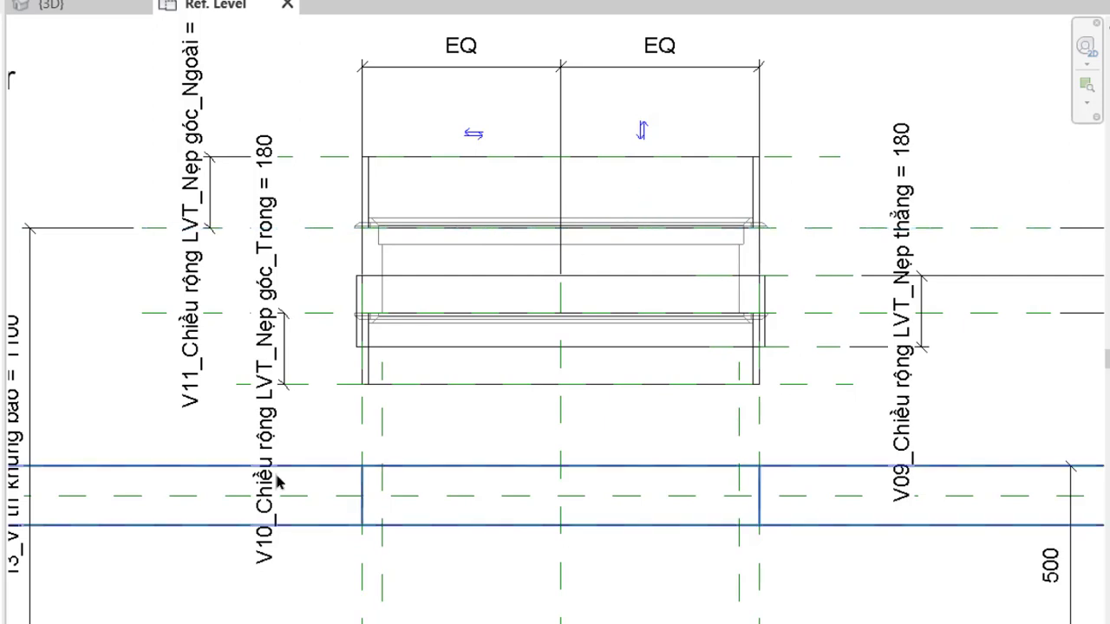
scroll(278, 482, down, 1)
- Reset the 13_Vị trí khung bao frame position to 1000
click(77, 357)
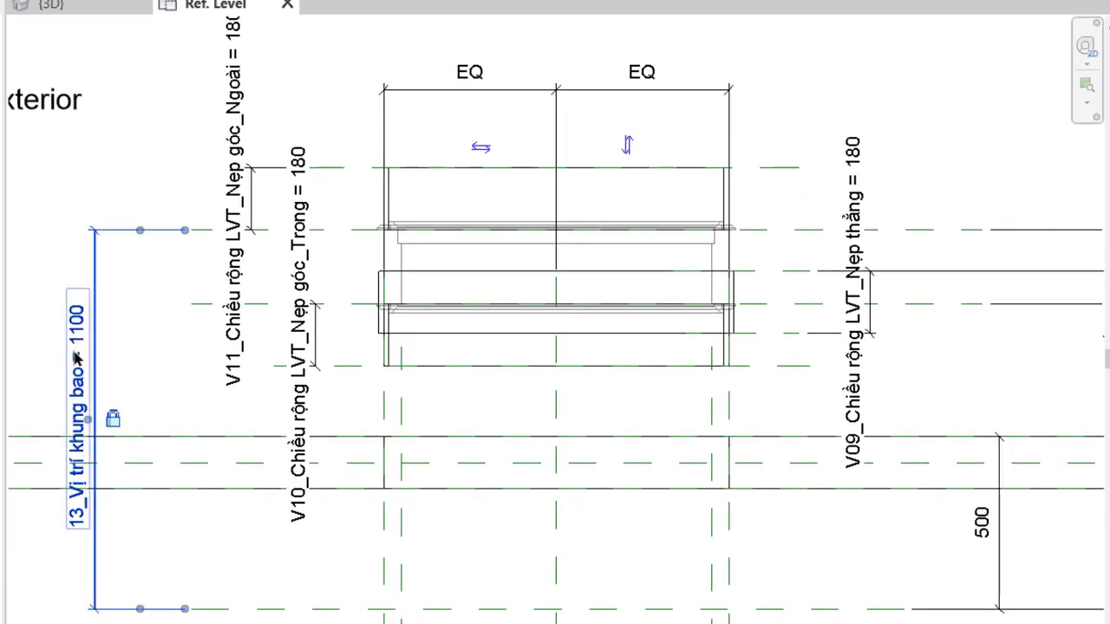
click(77, 357)
text(1000)
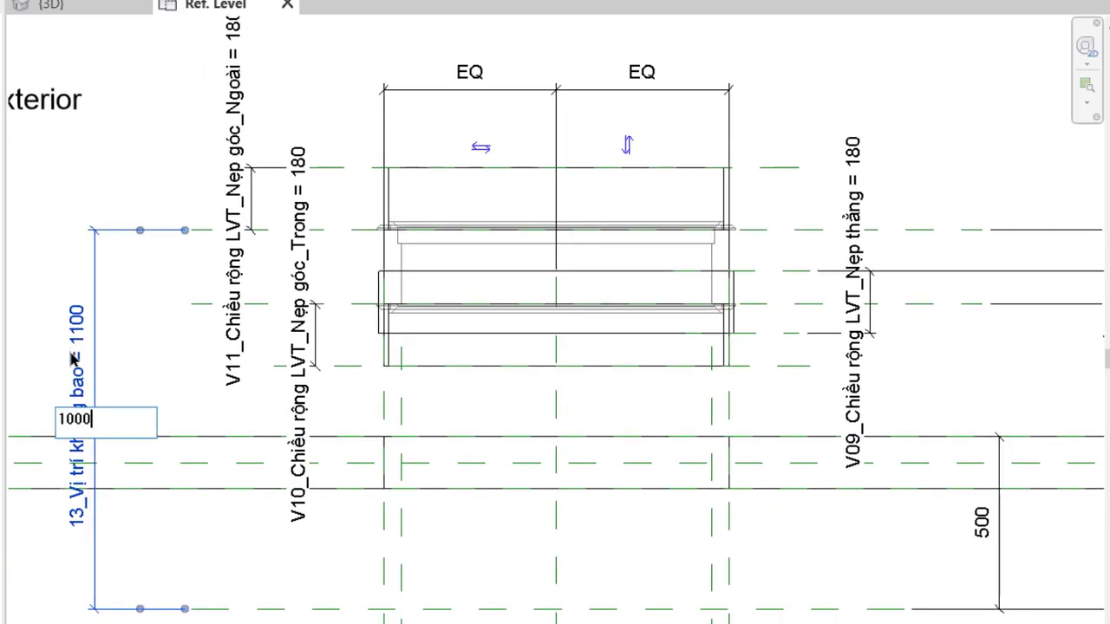
key(Return)
click(100, 181)
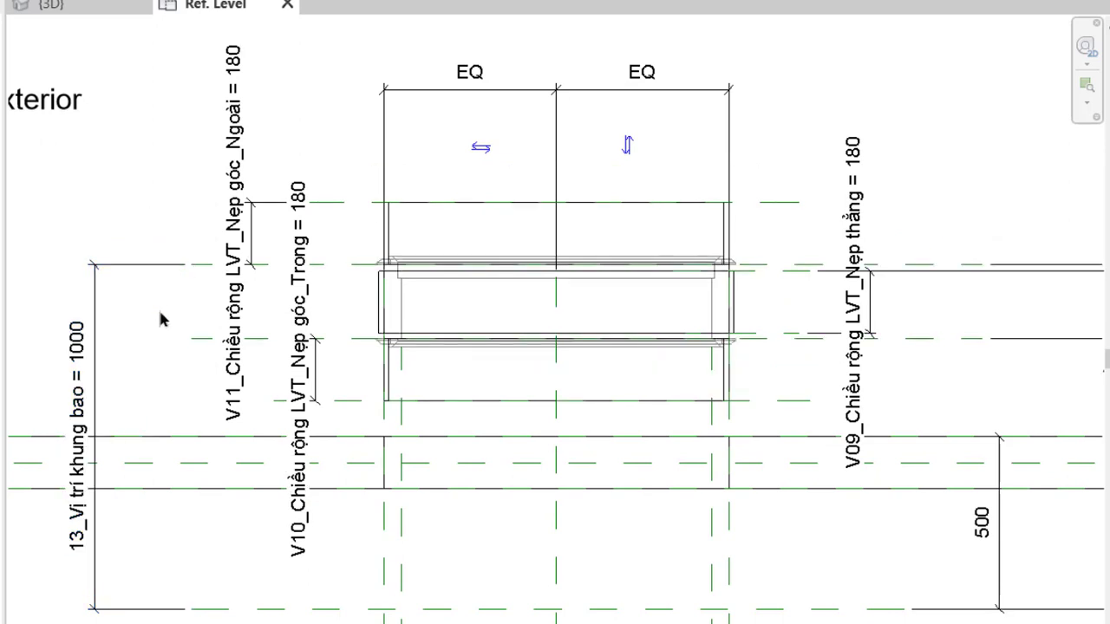
scroll(754, 318, down, 1)
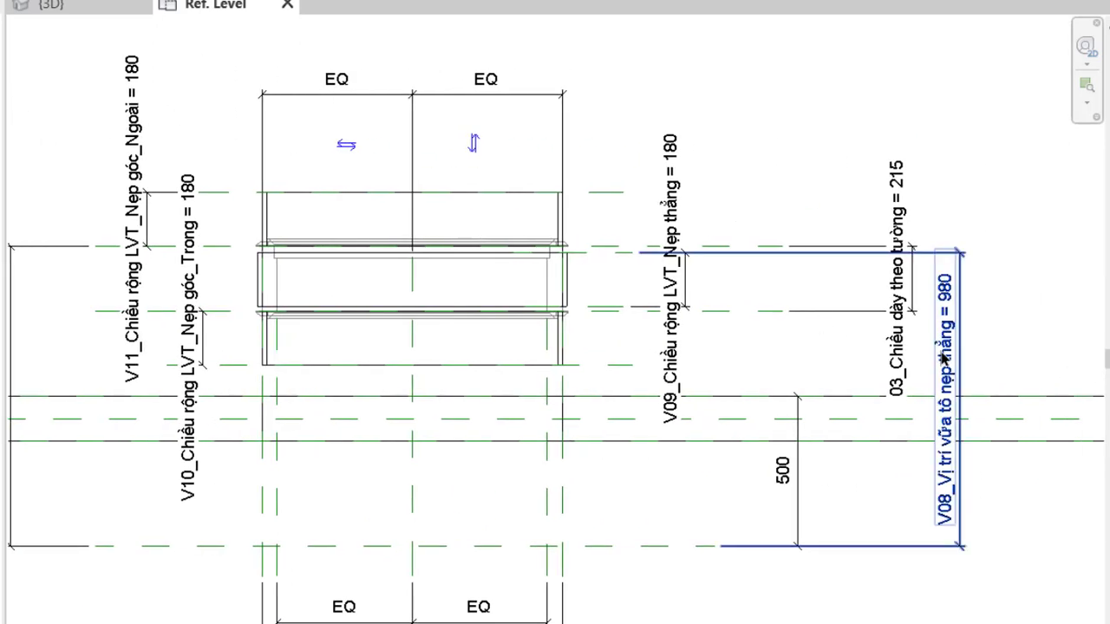
- Set the V08 dimension to 1500 and remove the constraints blocking it
click(945, 351)
click(943, 357)
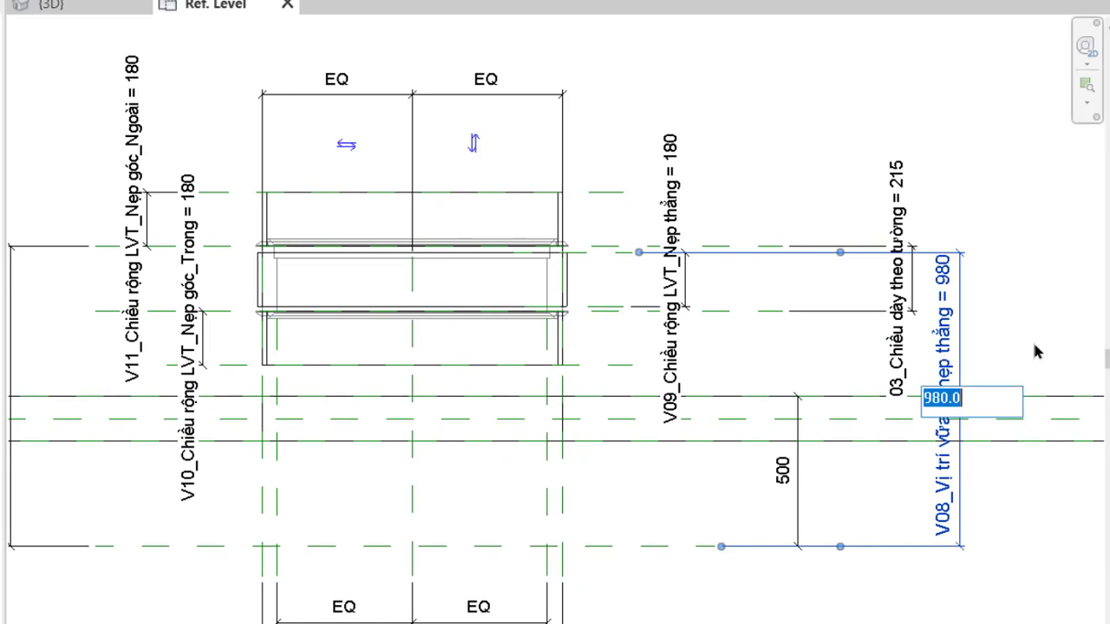
text(15)
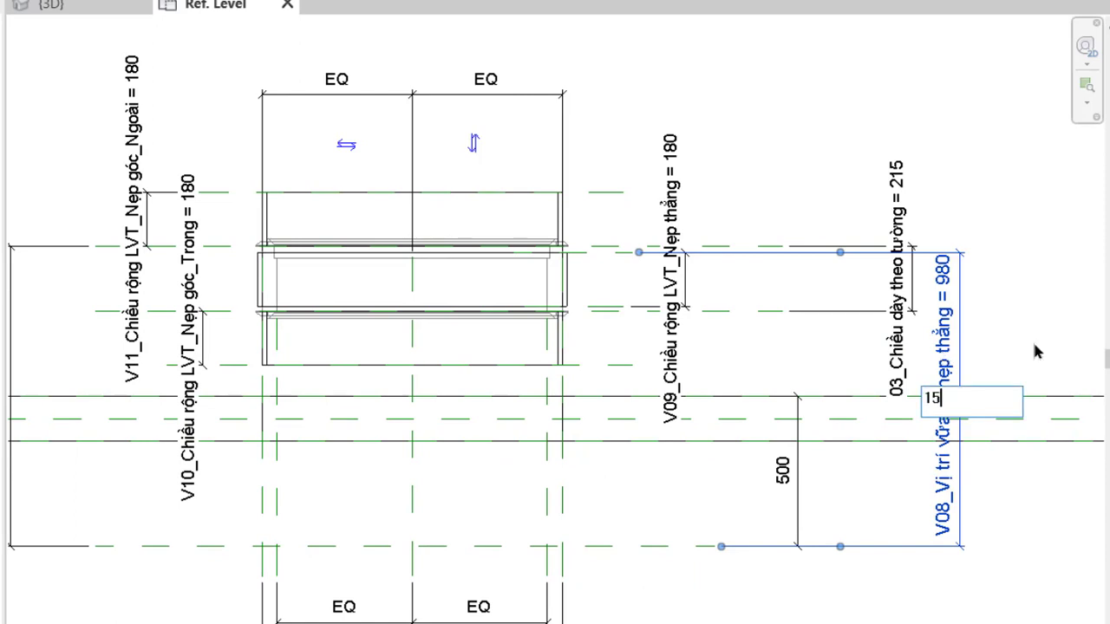
text(00)
key(Return)
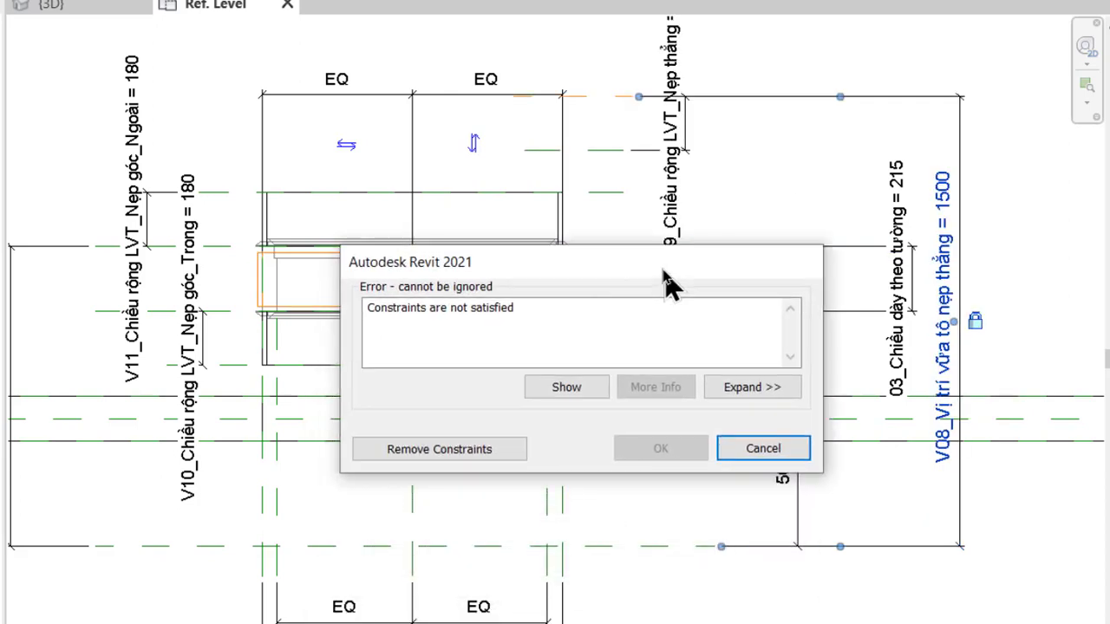
click(478, 448)
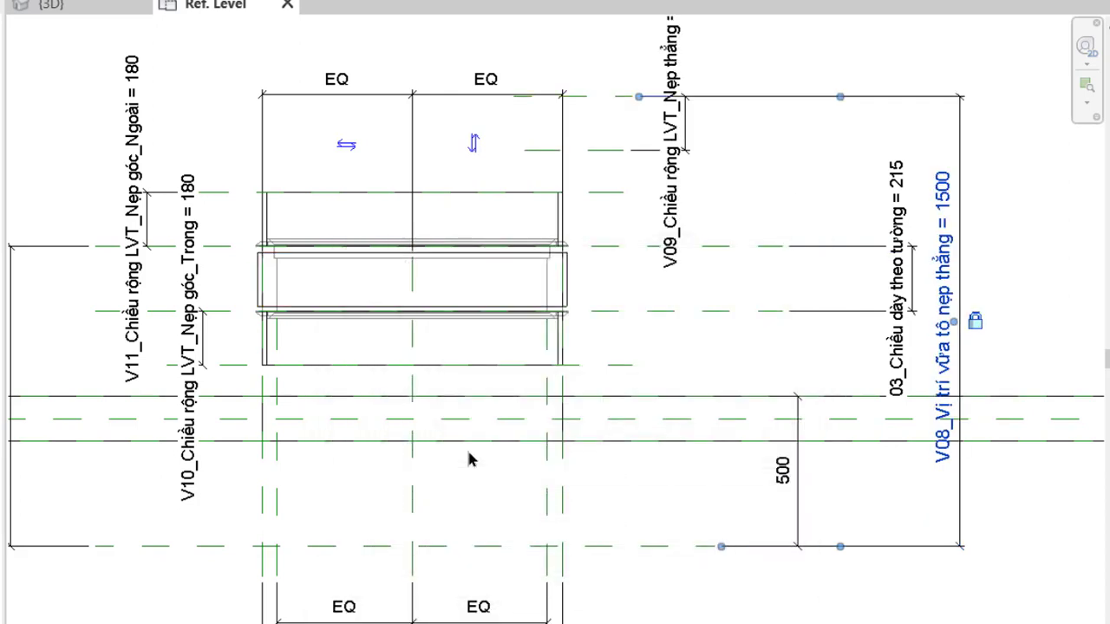
- Rotate the middle rectangular trim element 90° with RO
click(554, 301)
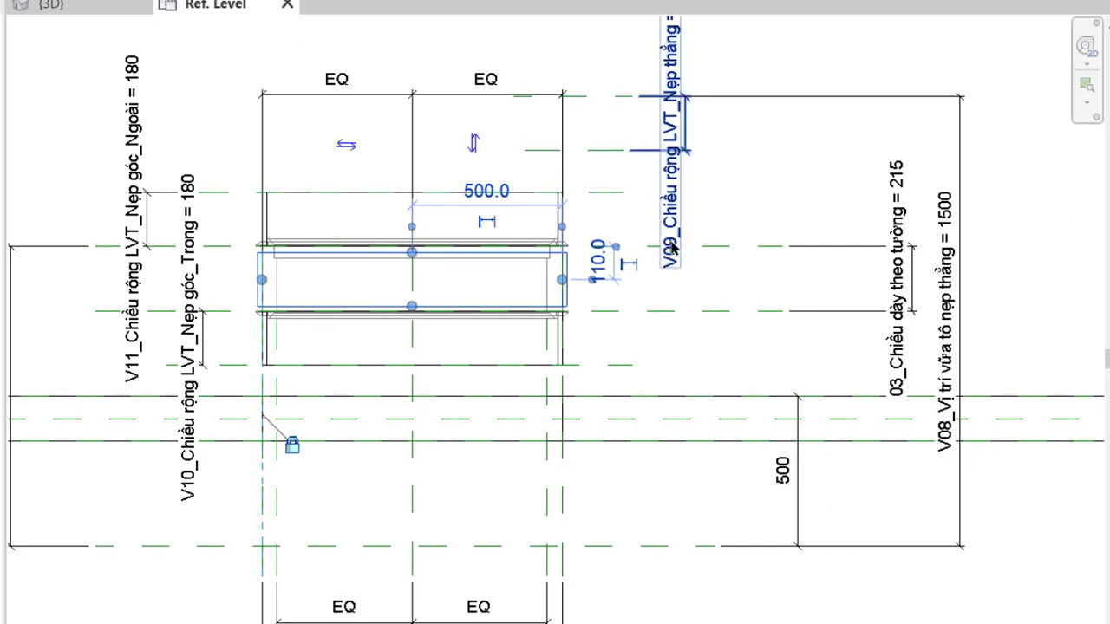
key(r)
key(o)
click(737, 288)
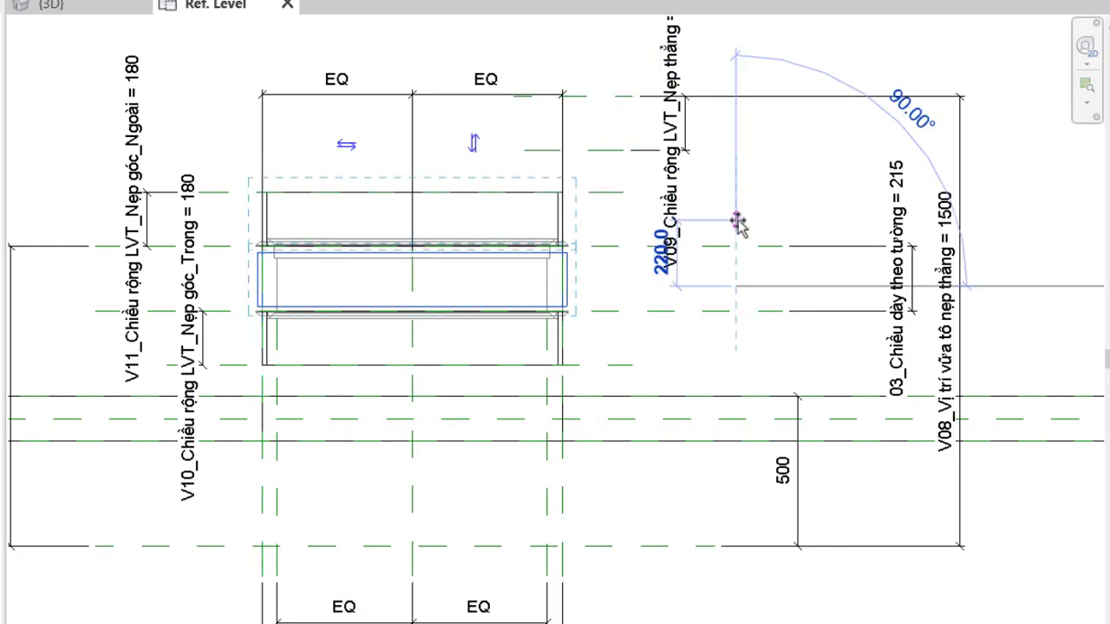
click(737, 221)
click(775, 208)
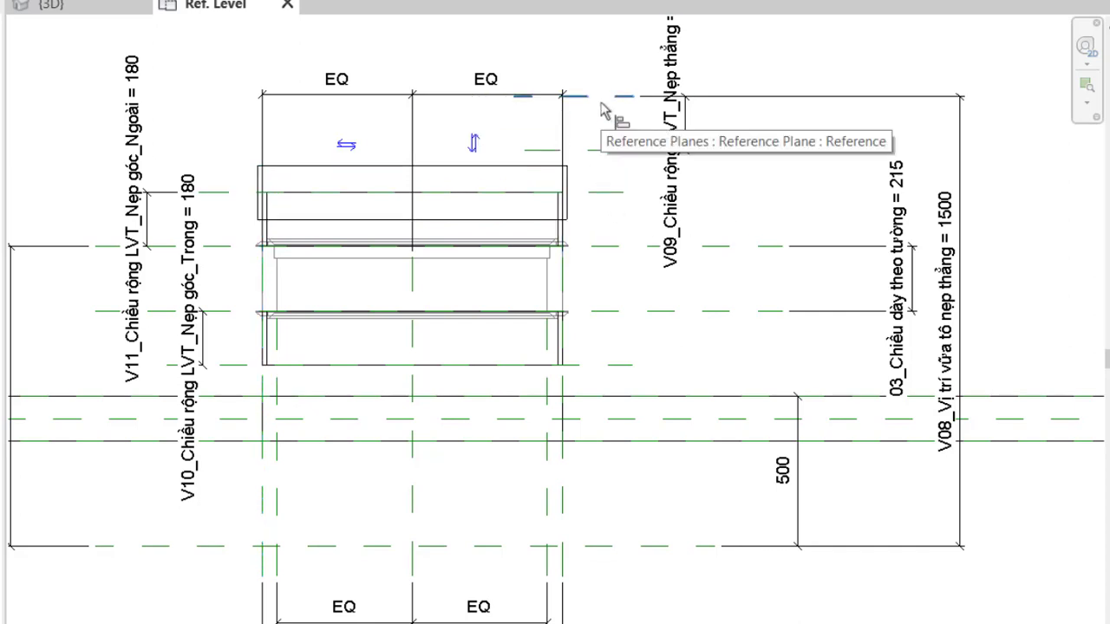
- Align the rectangle's top edge to the upper reference plane
middle_drag(616, 136, 626, 245)
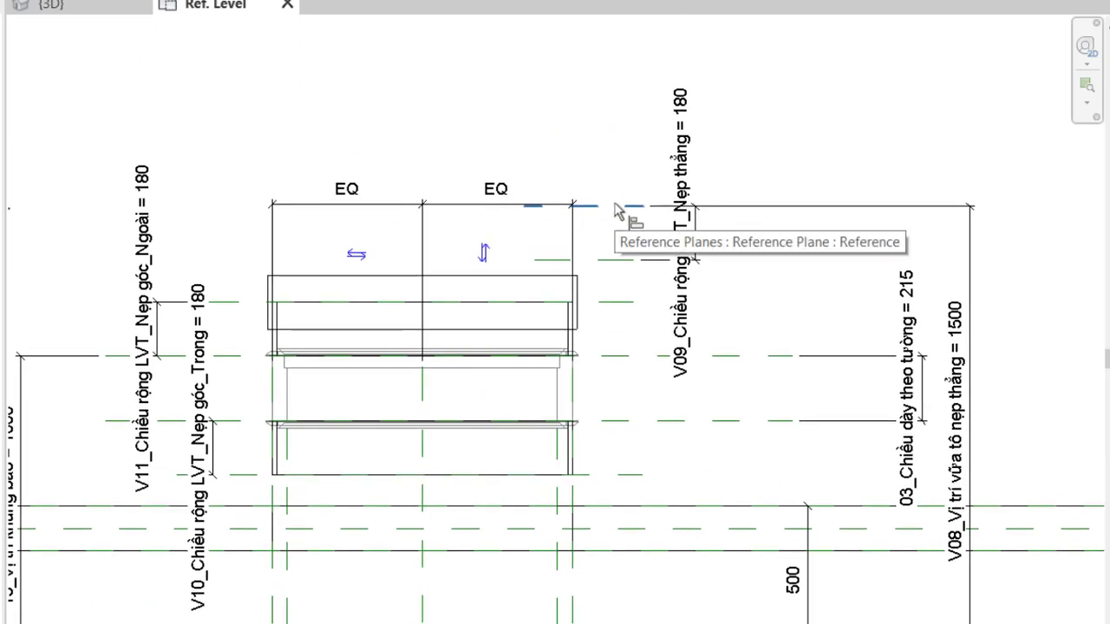
click(614, 208)
click(531, 277)
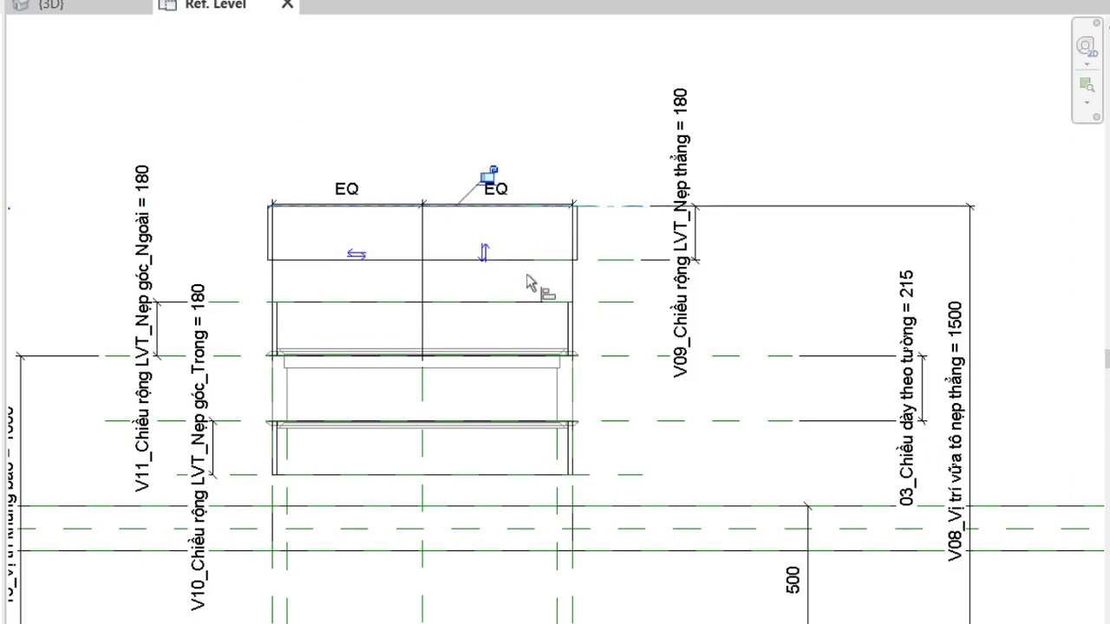
key(Escape)
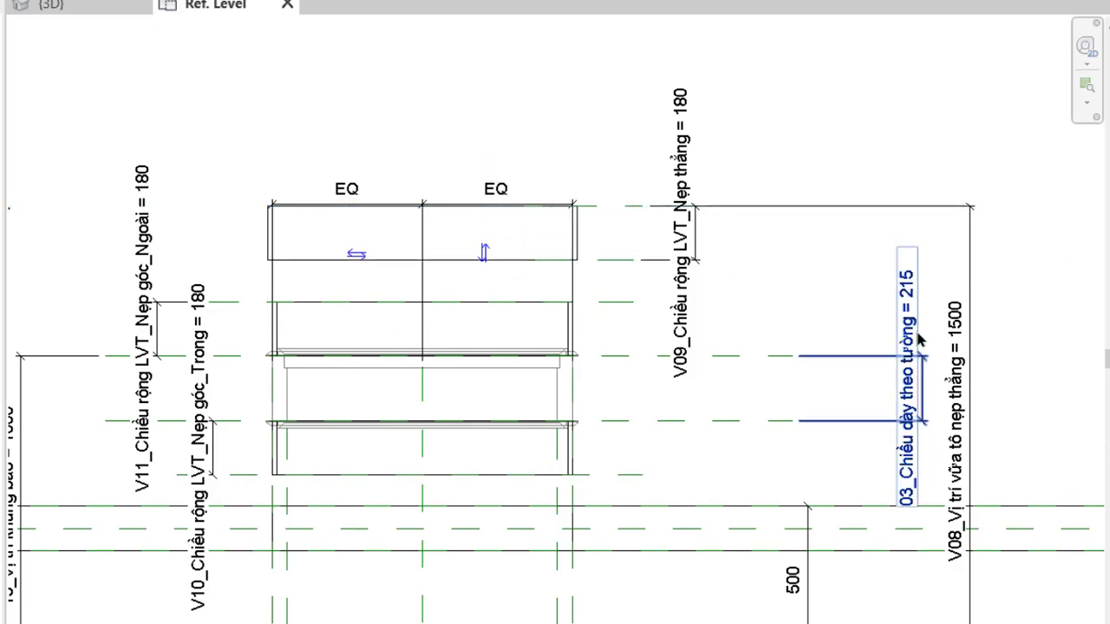
- Set the V08 dimension back to 980
click(951, 336)
click(951, 337)
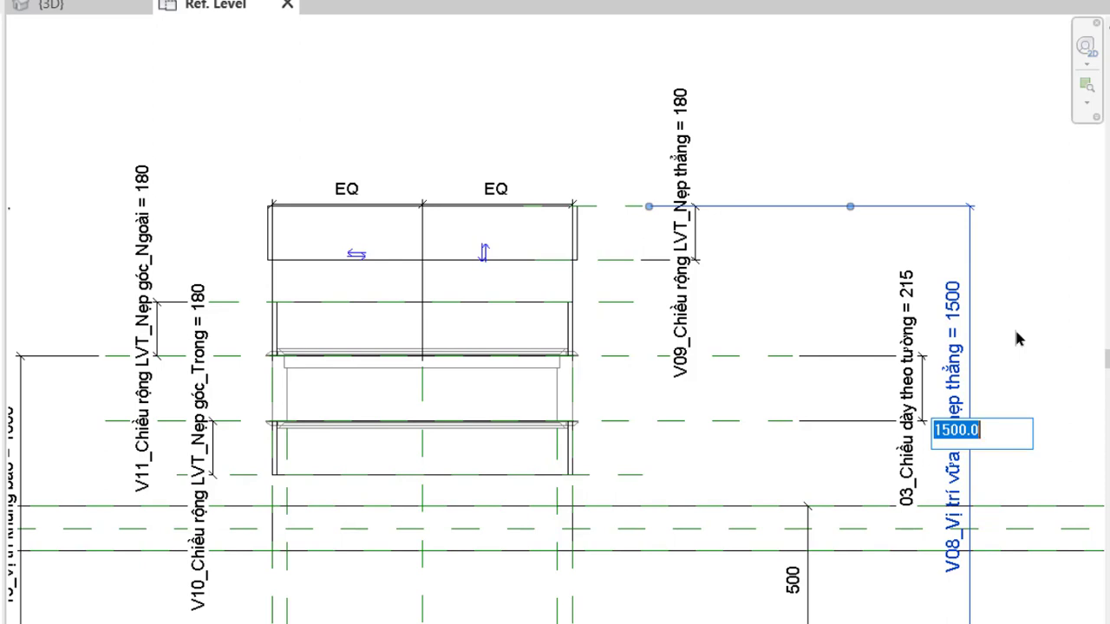
text(980)
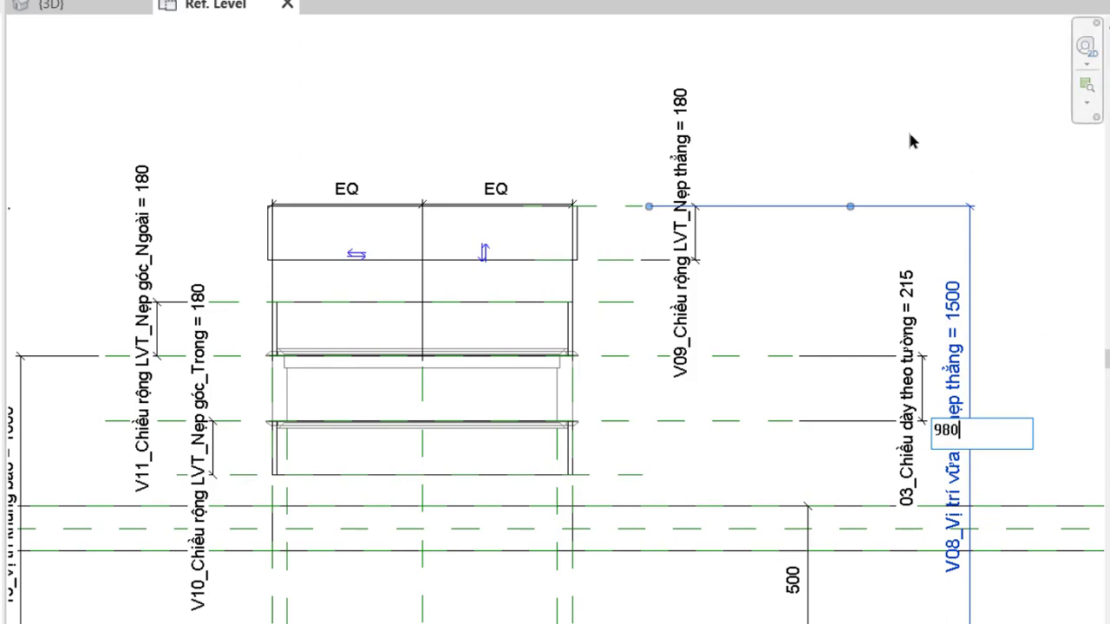
key(Return)
click(802, 258)
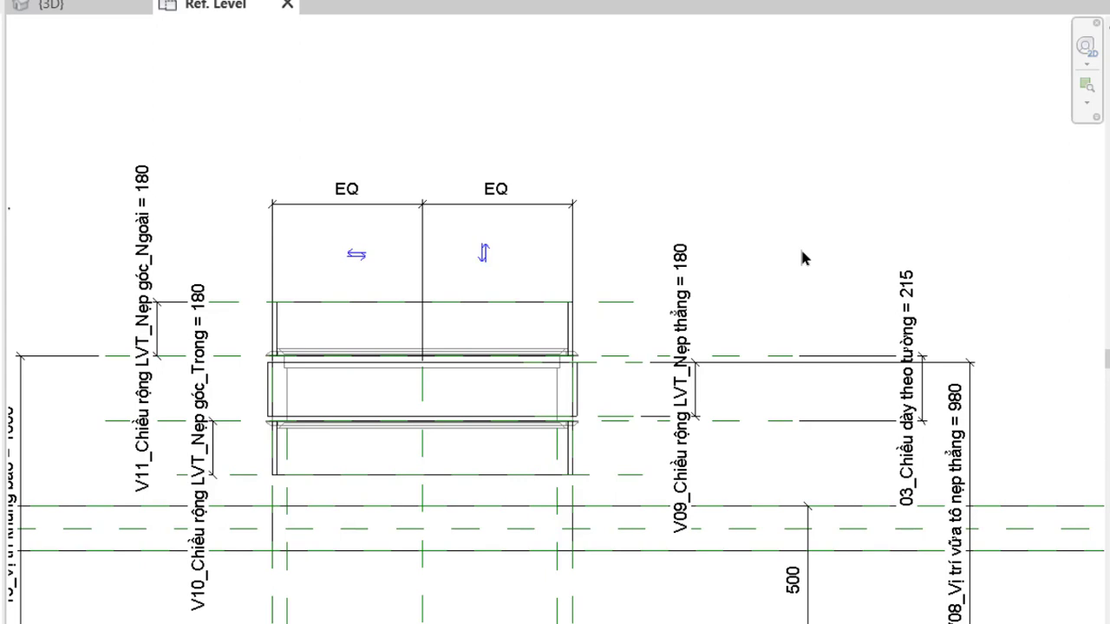
click(50, 6)
- Turn on Plan/RCP and When cut in Plan/RCP visibility for the 01_KhungBao frame sweep
mouse_move(471, 500)
shift+middle_down()
mouse_move(544, 447)
mouse_move(532, 463)
mouse_move(478, 444)
shift+middle_up()
scroll(544, 447, up, 3)
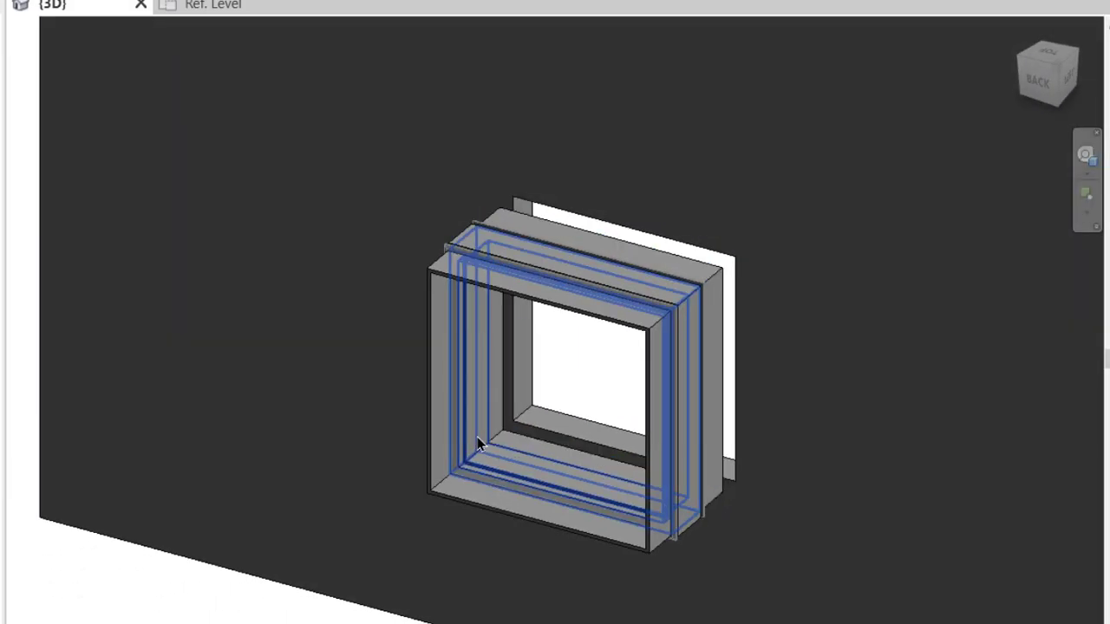
click(477, 444)
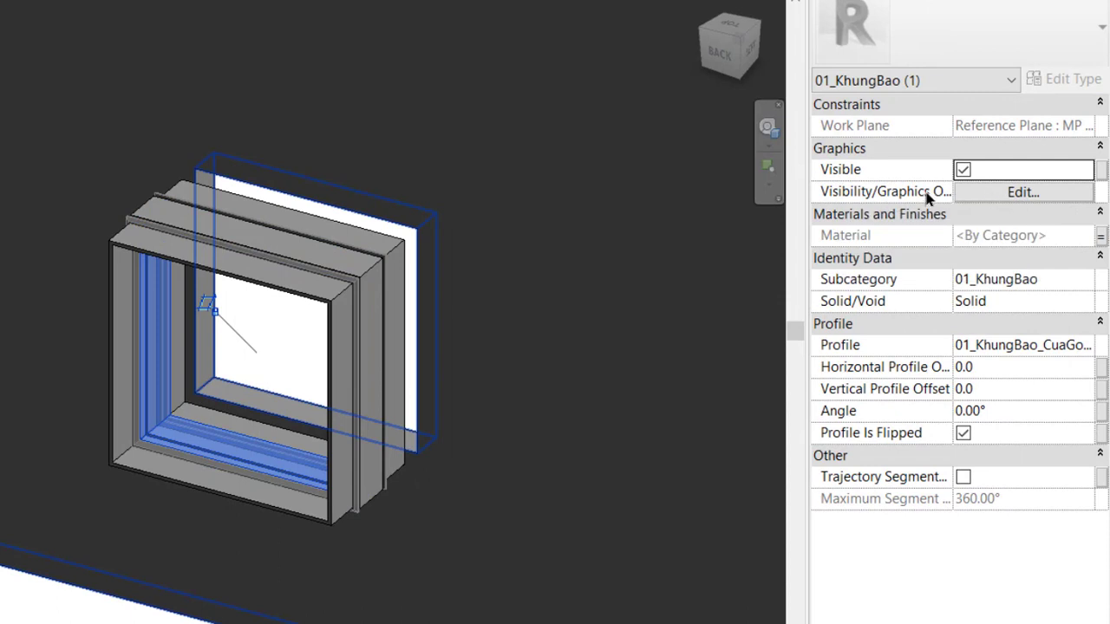
click(971, 192)
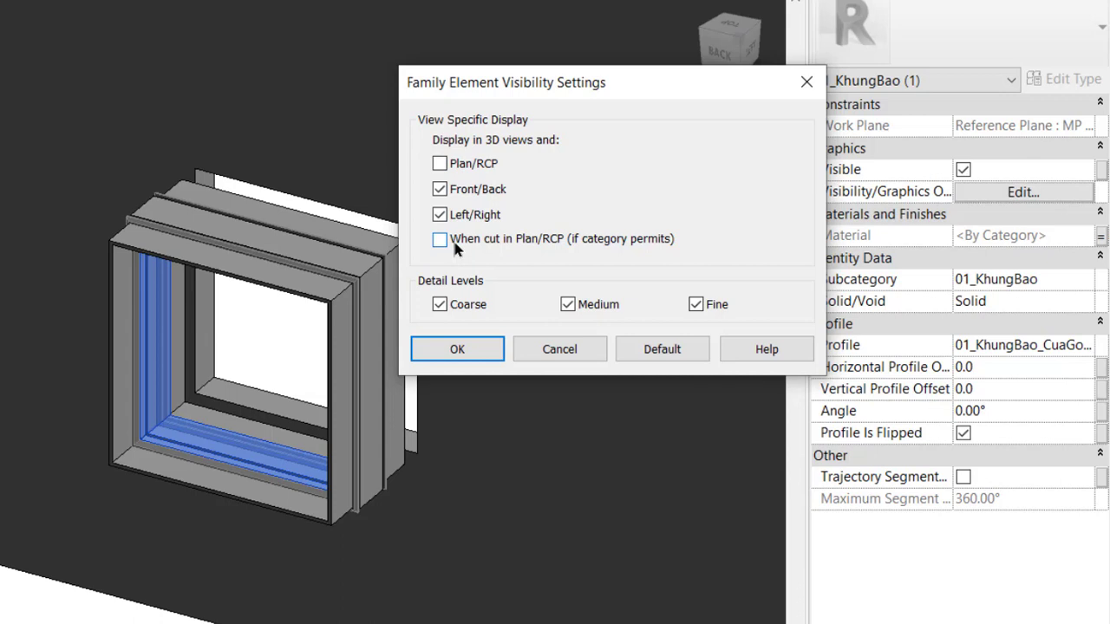
click(439, 164)
click(439, 243)
click(436, 345)
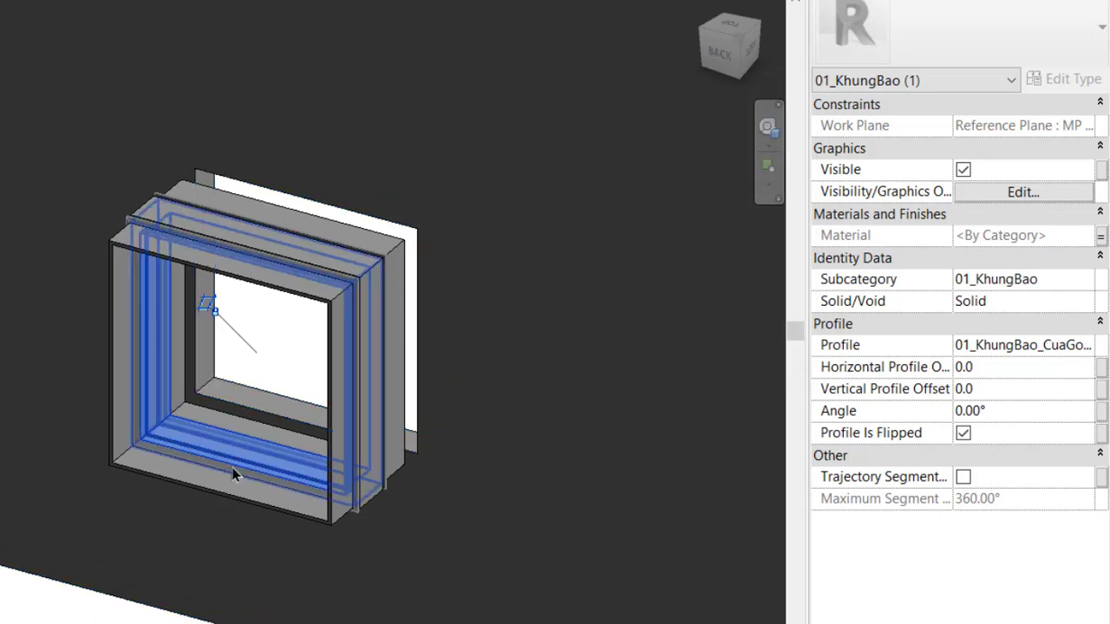
key(Escape)
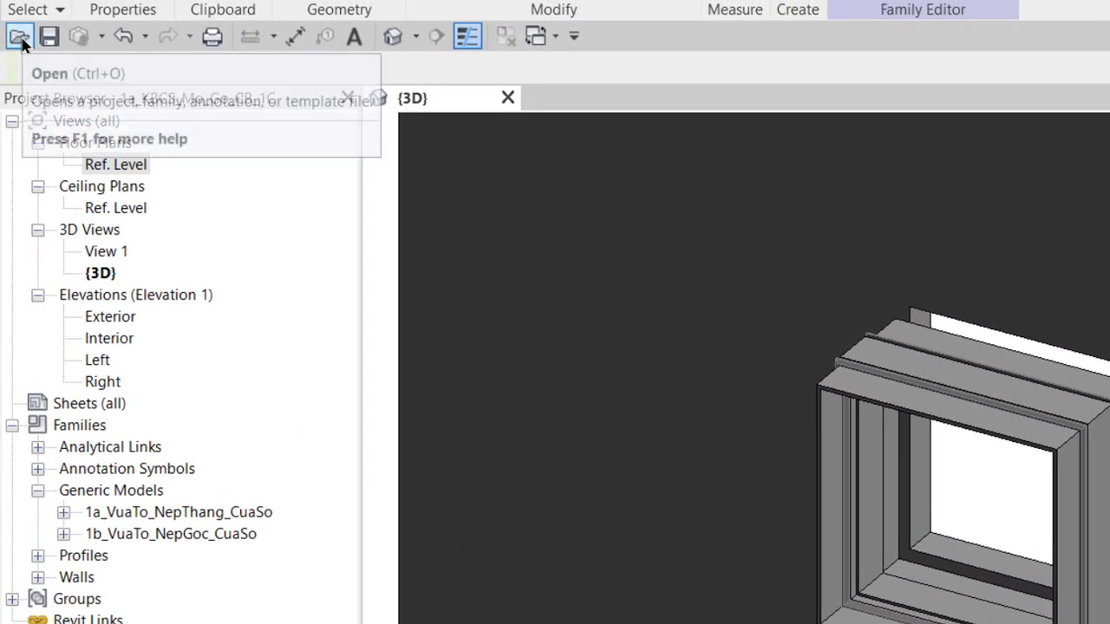
- Open Project_KiemTraCua.rvt from the 1_RAF_2021\Door\01_CD_Go folder
click(19, 39)
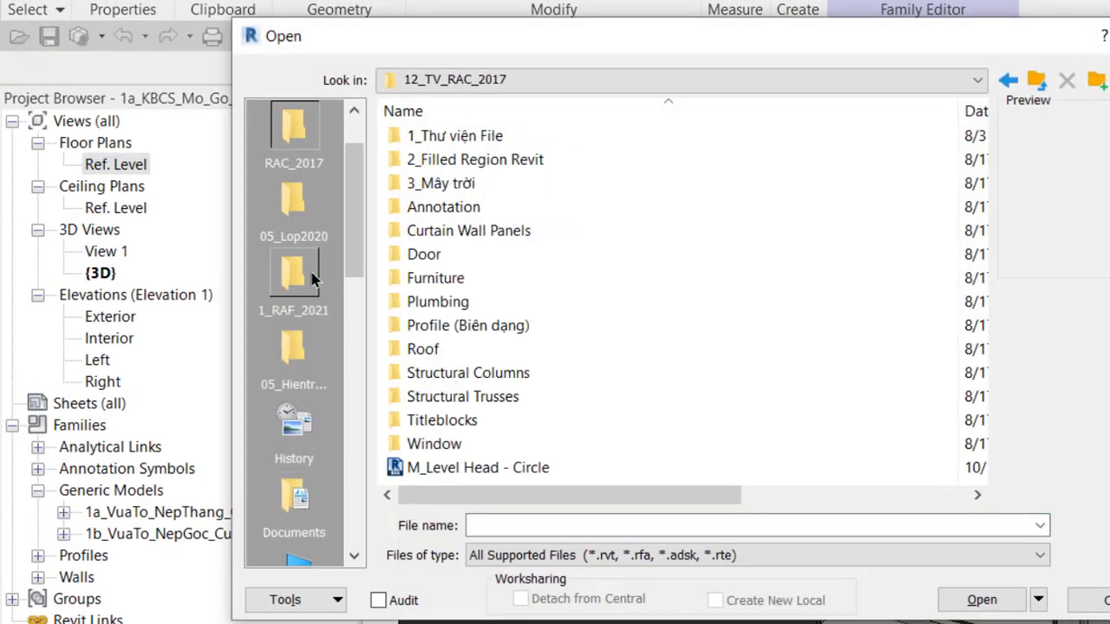
click(294, 276)
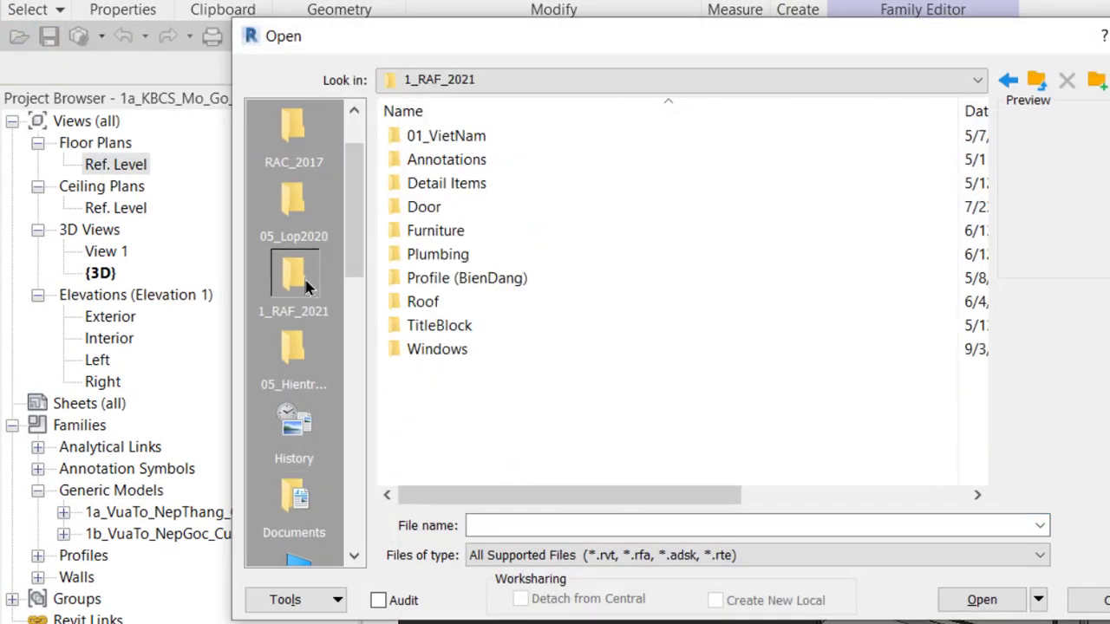
double_click(465, 215)
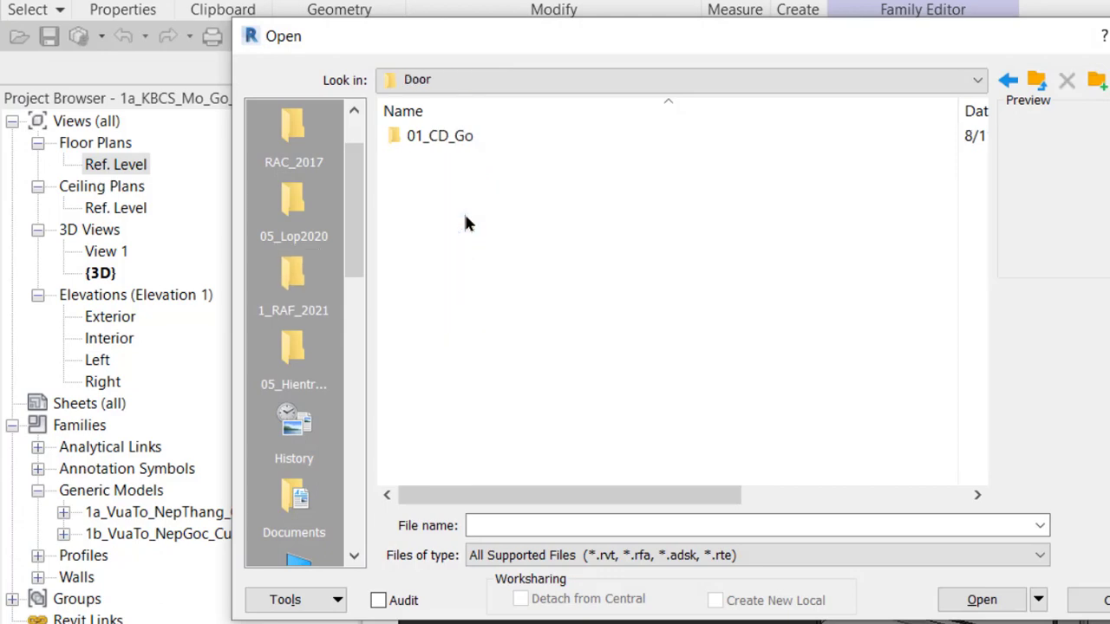
double_click(457, 140)
click(483, 255)
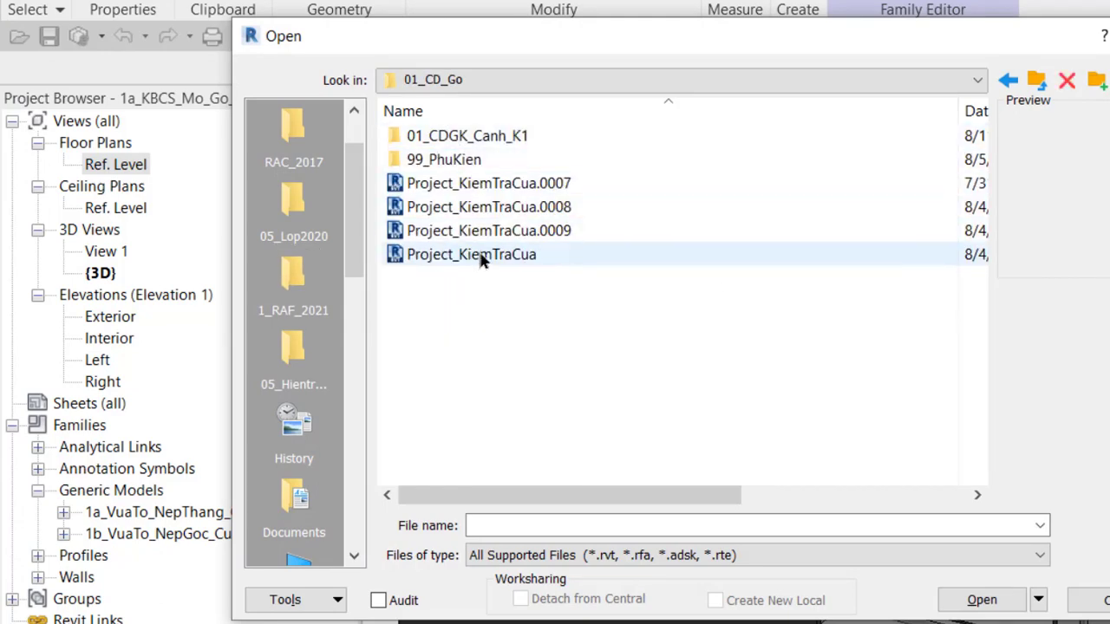
click(984, 600)
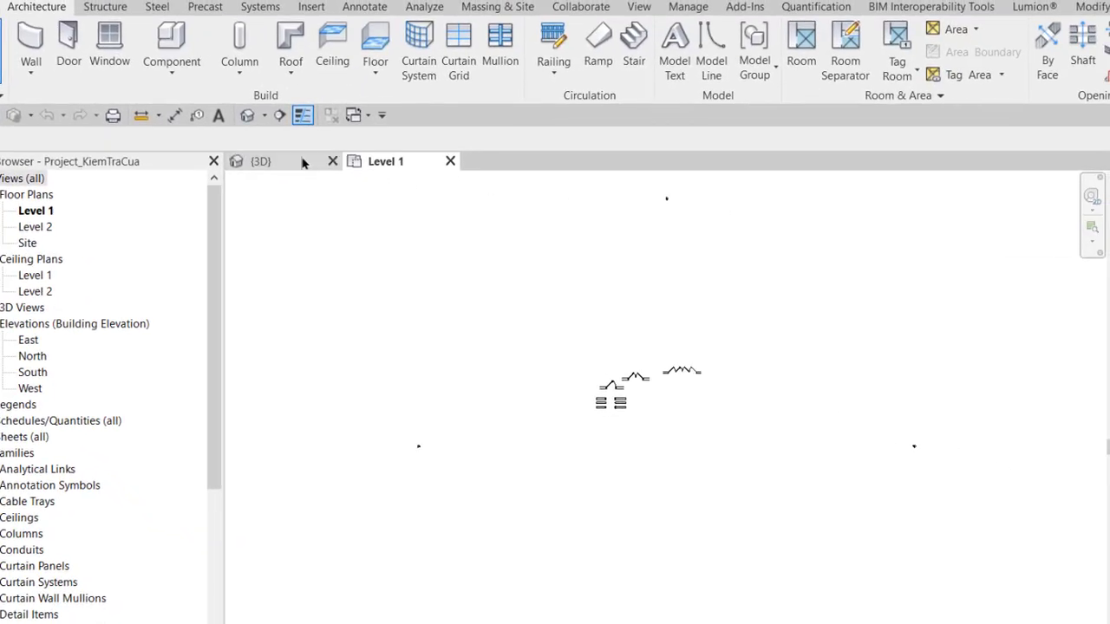
- Load the edited window family into Project_KiemTraCua without placing new windows
click(355, 145)
click(598, 77)
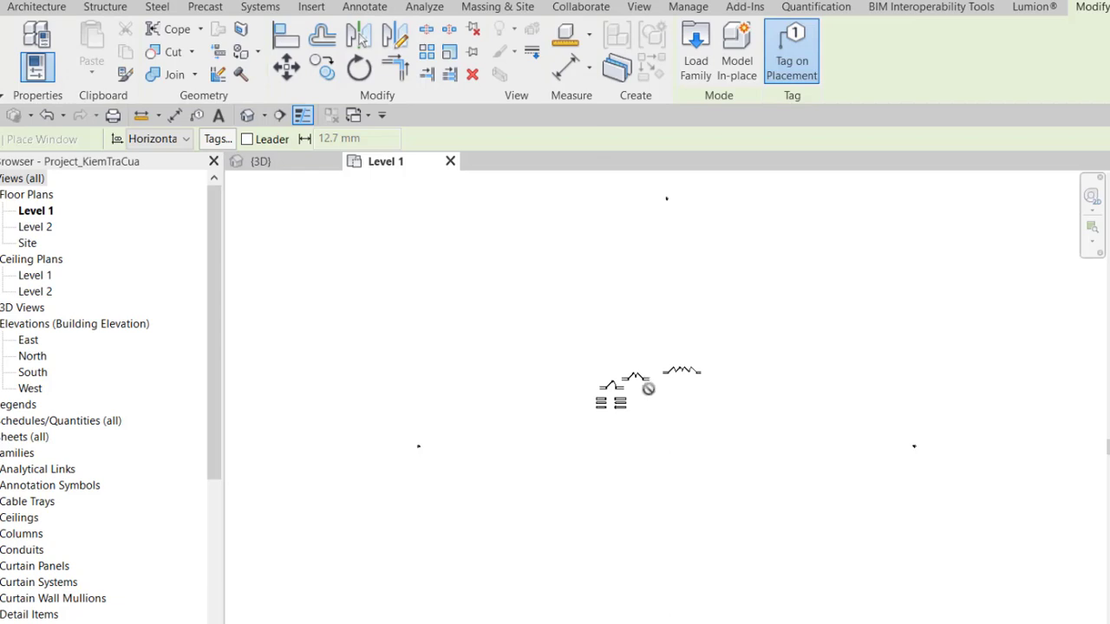
scroll(547, 405, up, 3)
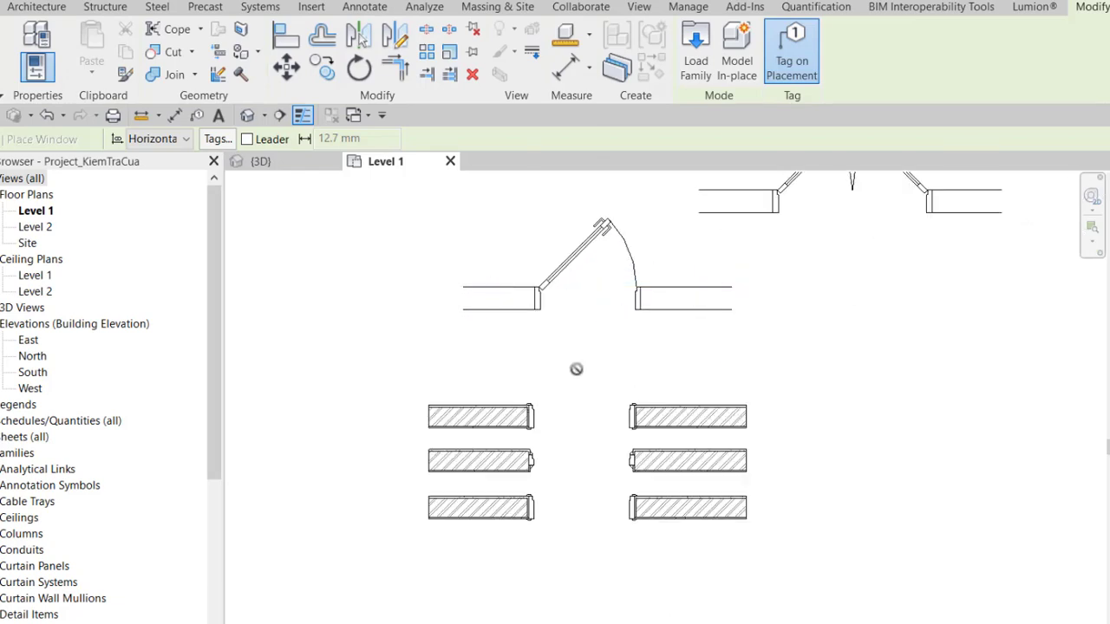
key(Escape)
- Delete the two upper test windows, plus the upper door and walls
scroll(573, 414, up, 2)
drag(324, 392, 840, 481)
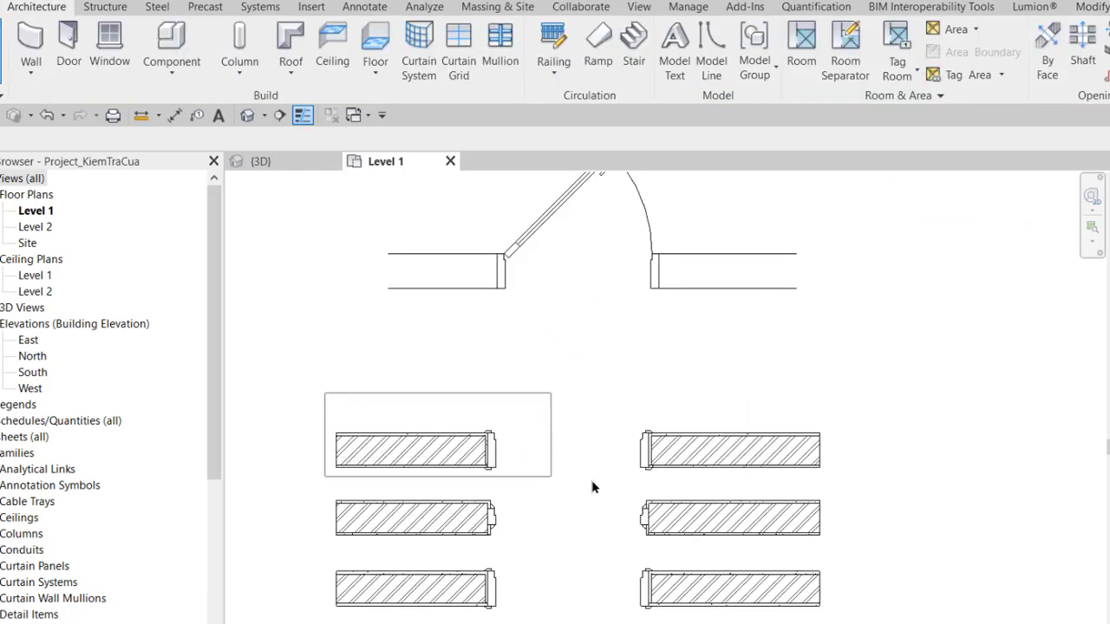
key(Delete)
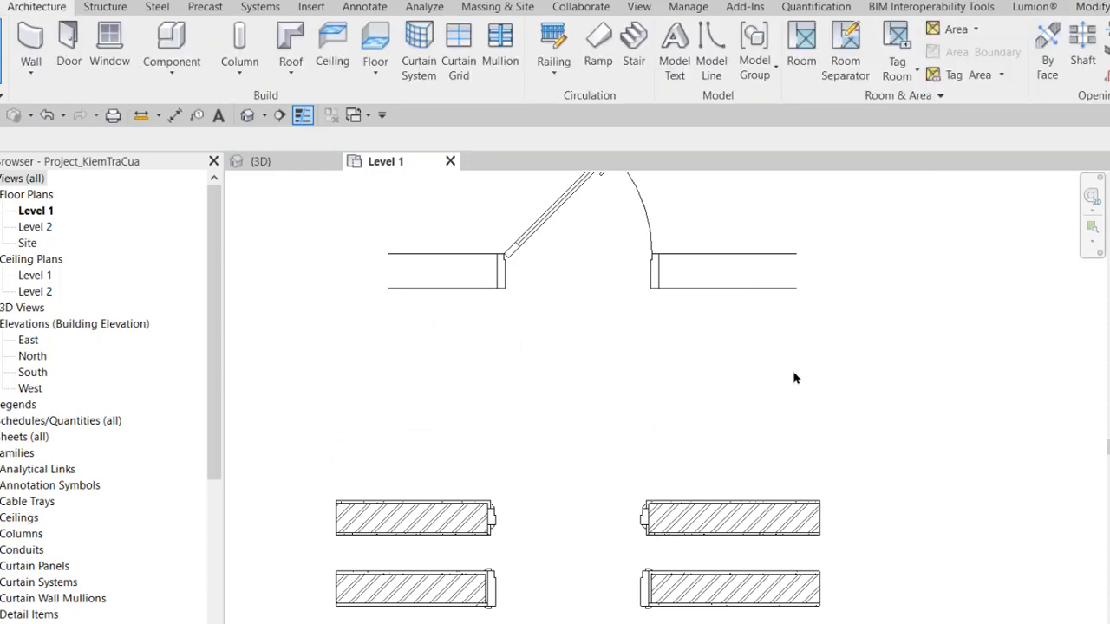
drag(818, 372, 458, 243)
key(Delete)
scroll(733, 372, down, 2)
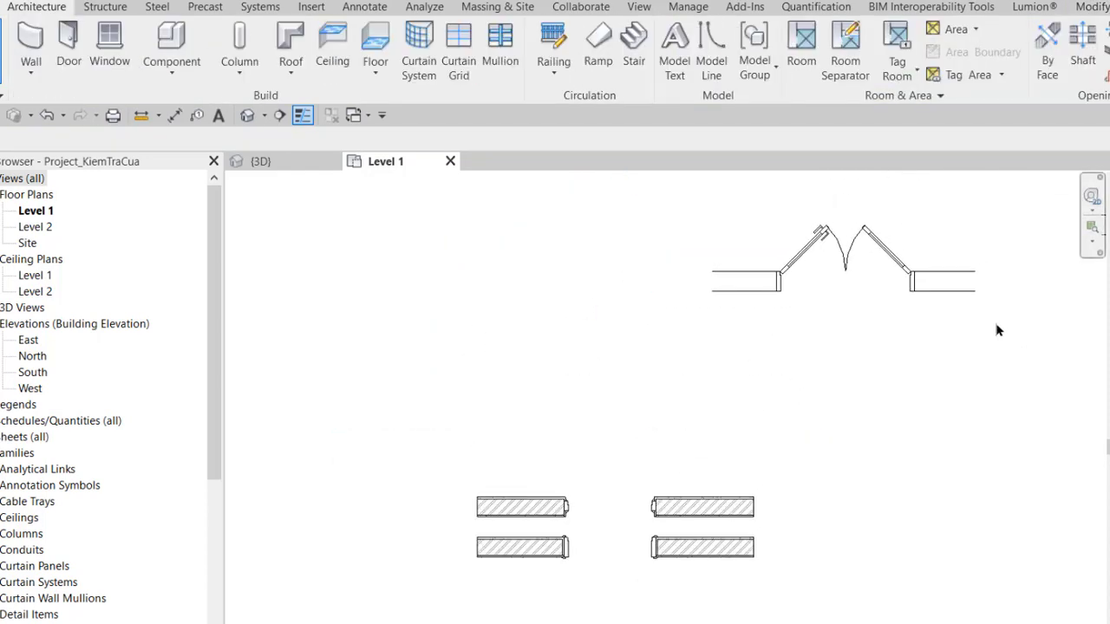
- Delete the remaining upper door and walls
drag(988, 208, 651, 327)
key(Delete)
middle_drag(627, 425, 635, 307)
scroll(632, 397, up, 2)
scroll(639, 401, up, 2)
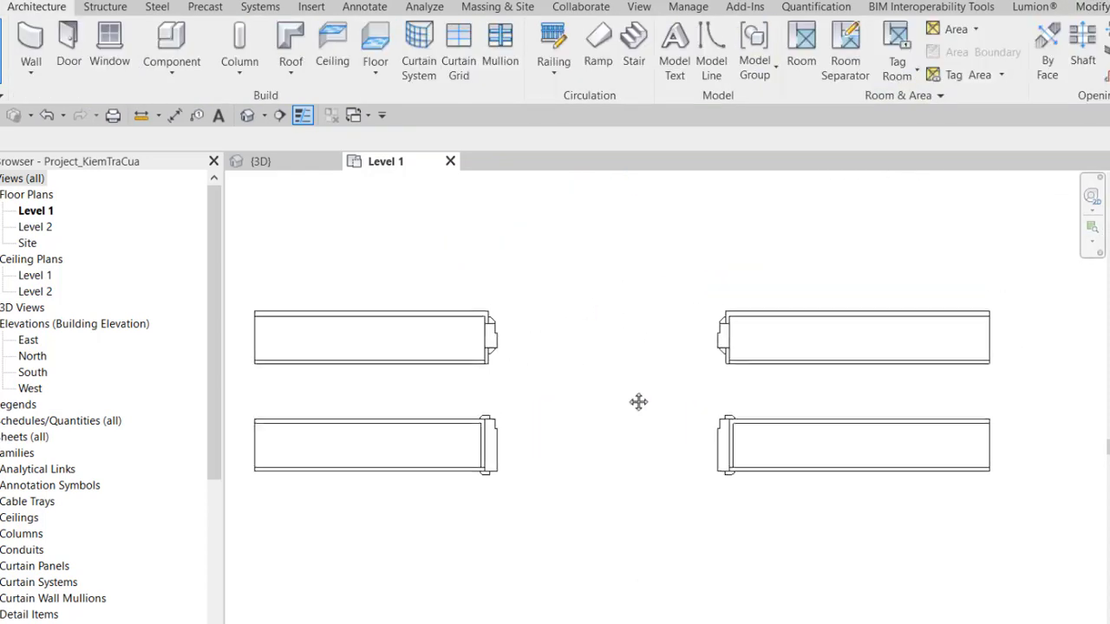
- Delete the lower and upper test doors
click(447, 439)
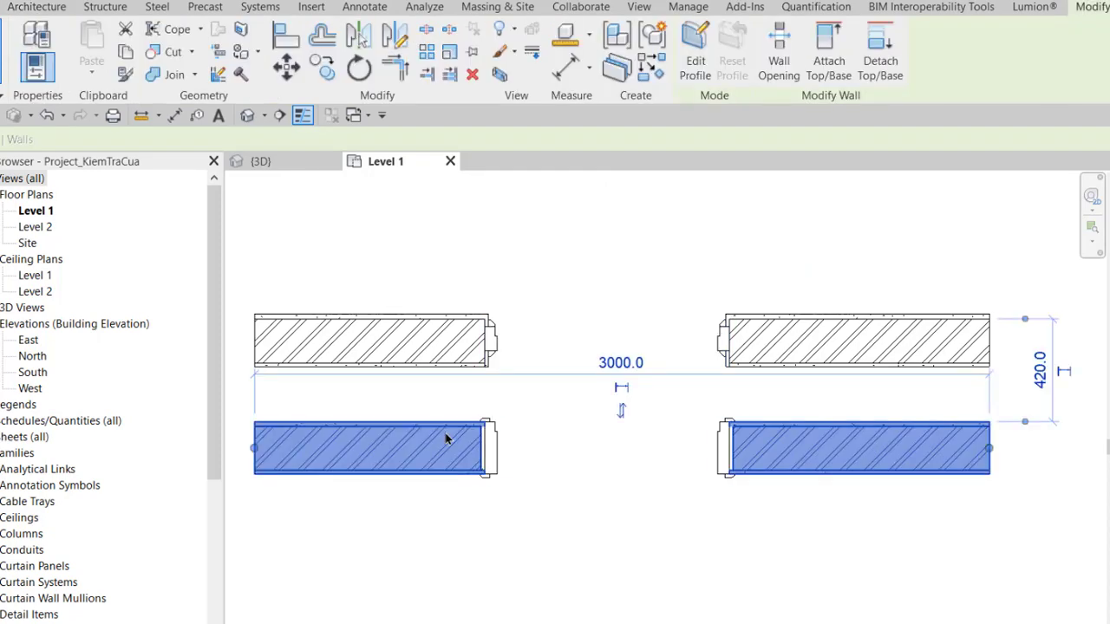
click(421, 347)
click(537, 503)
click(490, 446)
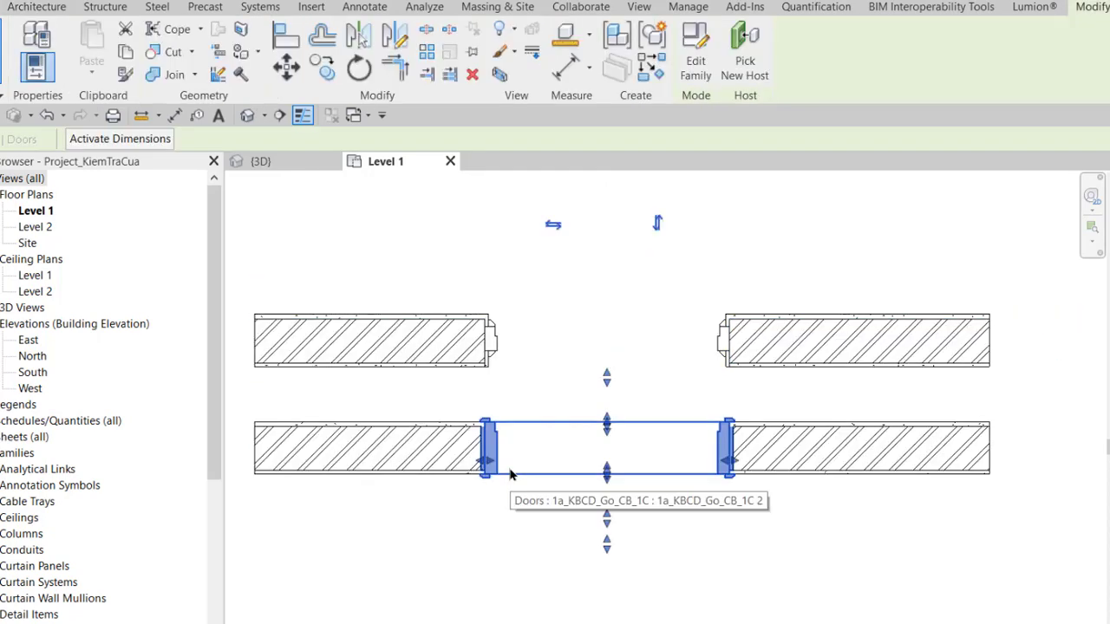
key(Delete)
click(494, 364)
key(Delete)
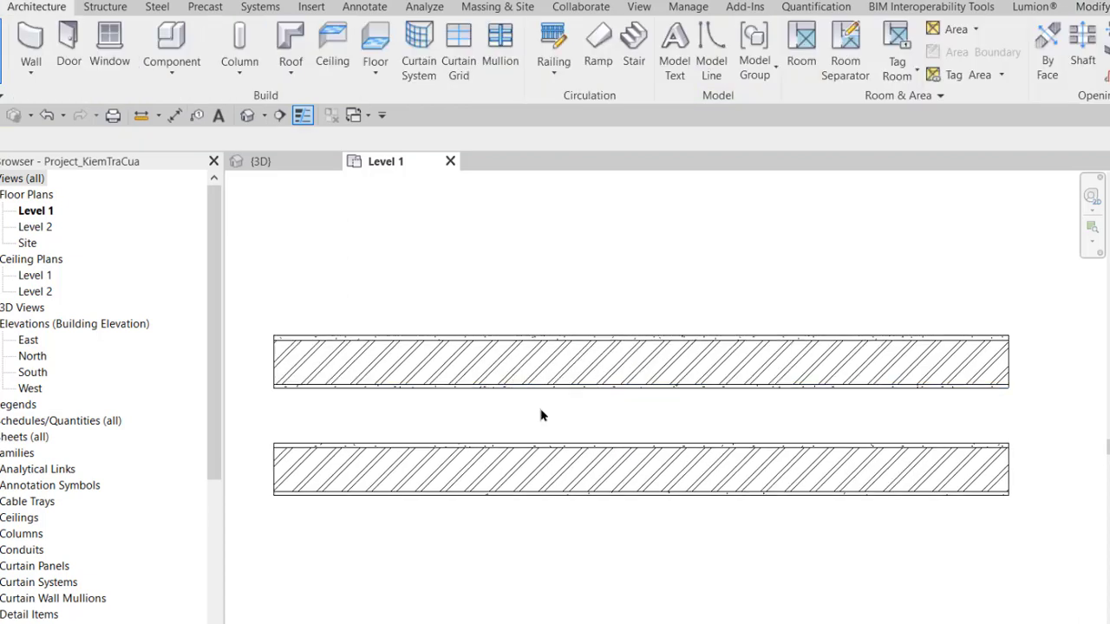
- Temporarily hide the upper wall and begin placing a 1a_KBCS_Mo_Go_CB_1C window
click(480, 367)
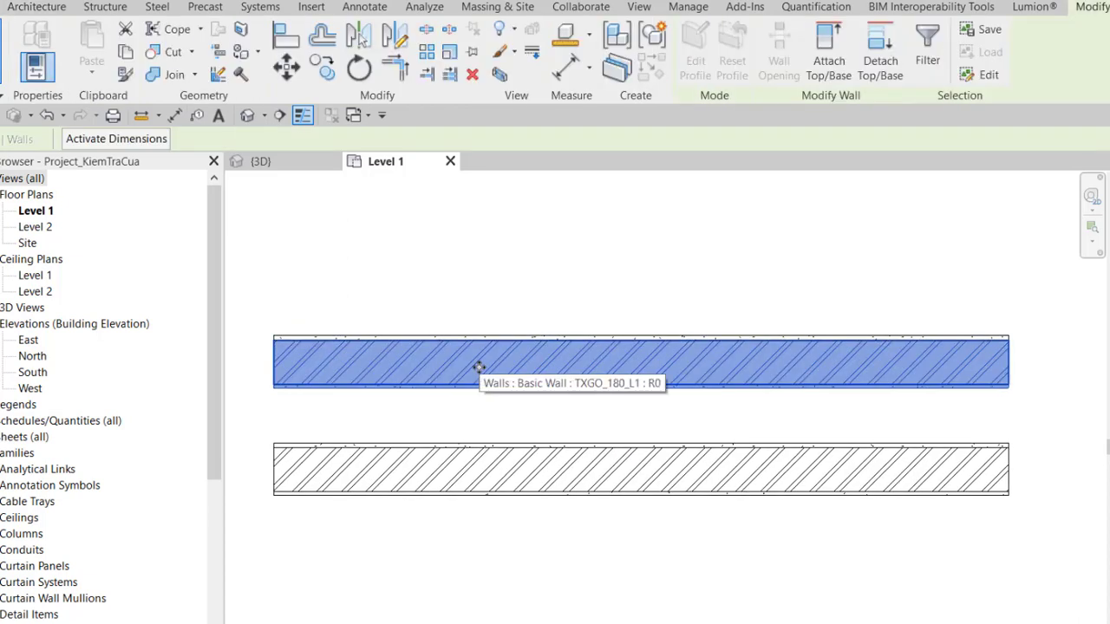
key(h)
key(h)
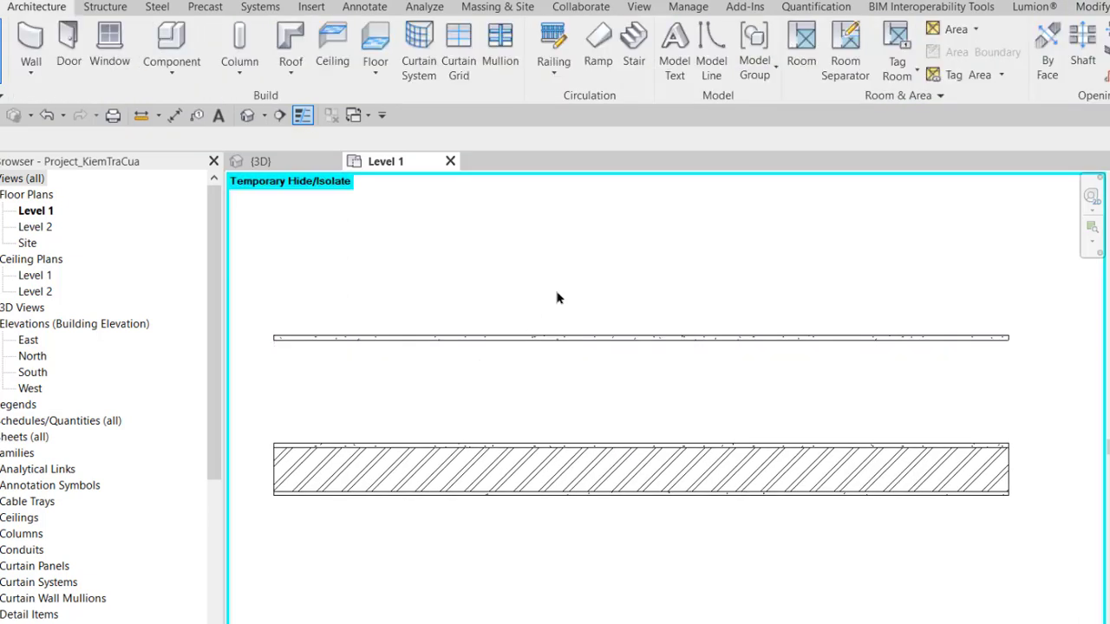
click(109, 48)
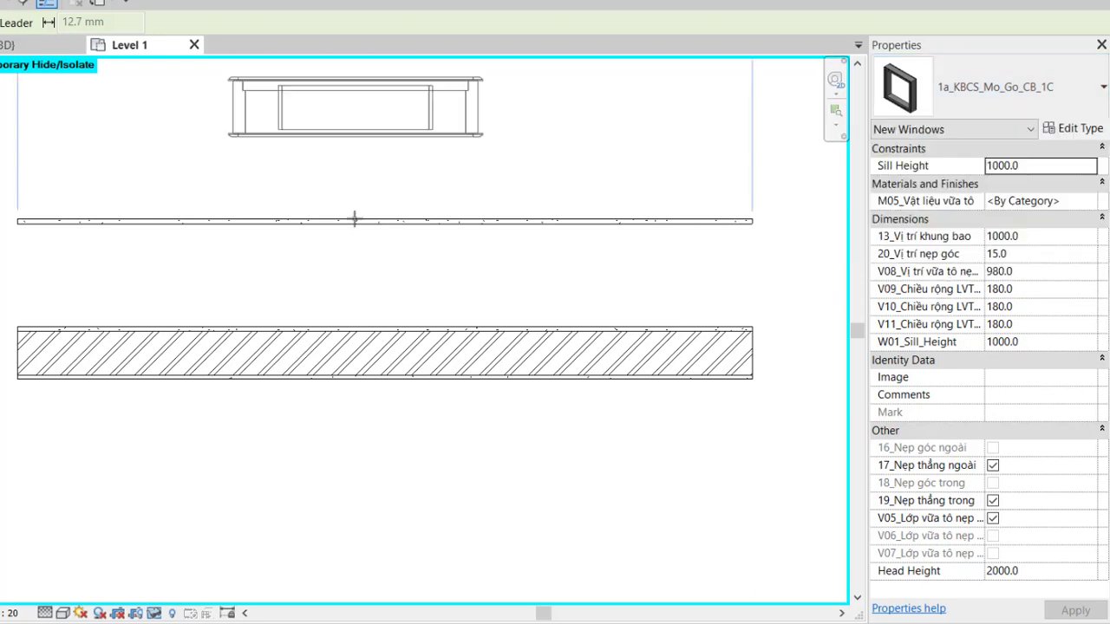
- Place the 1a_KBCS_Mo_Go_CB_1C window in the hatched wall
click(344, 339)
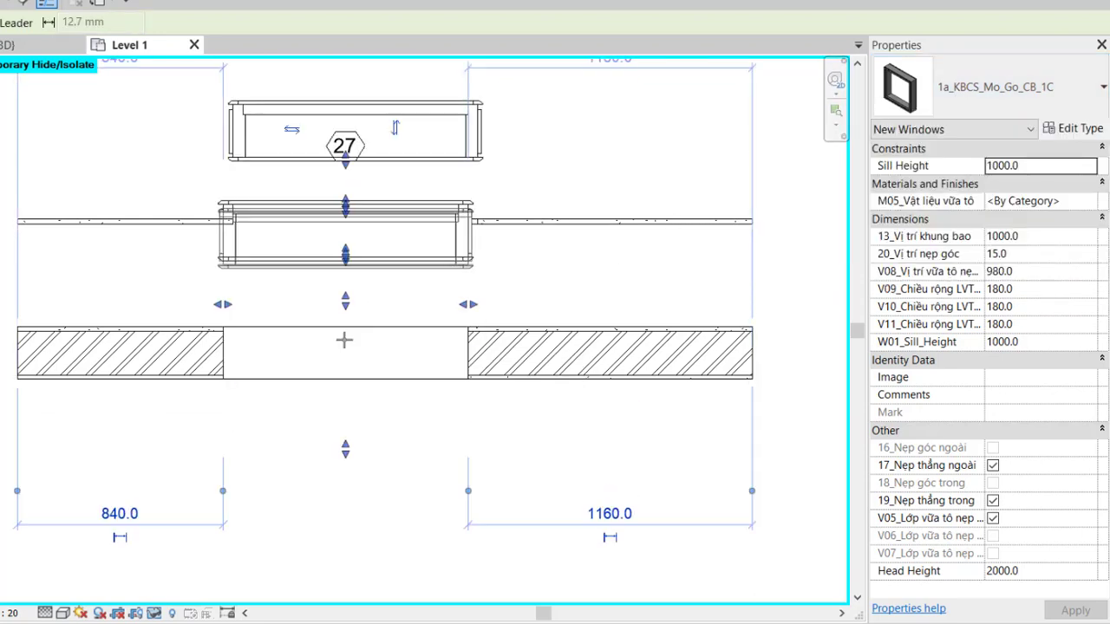
key(Escape)
key(Escape)
scroll(384, 433, down, 1)
- Set the upper window's 13_Vị trí khung bao to 500 and V08 to 485
click(467, 179)
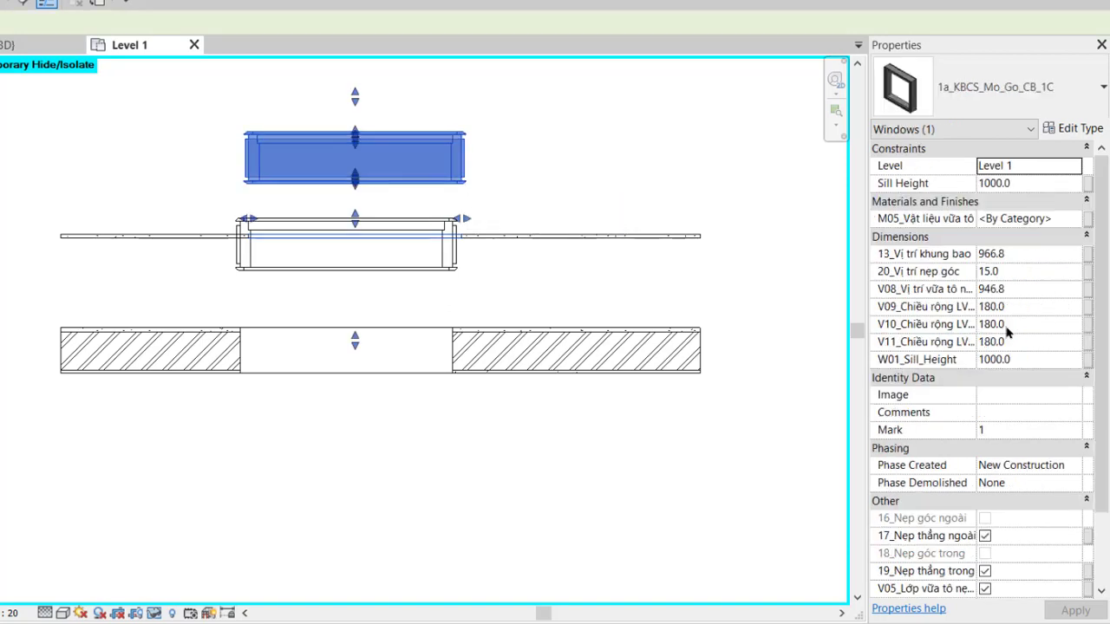
click(1016, 254)
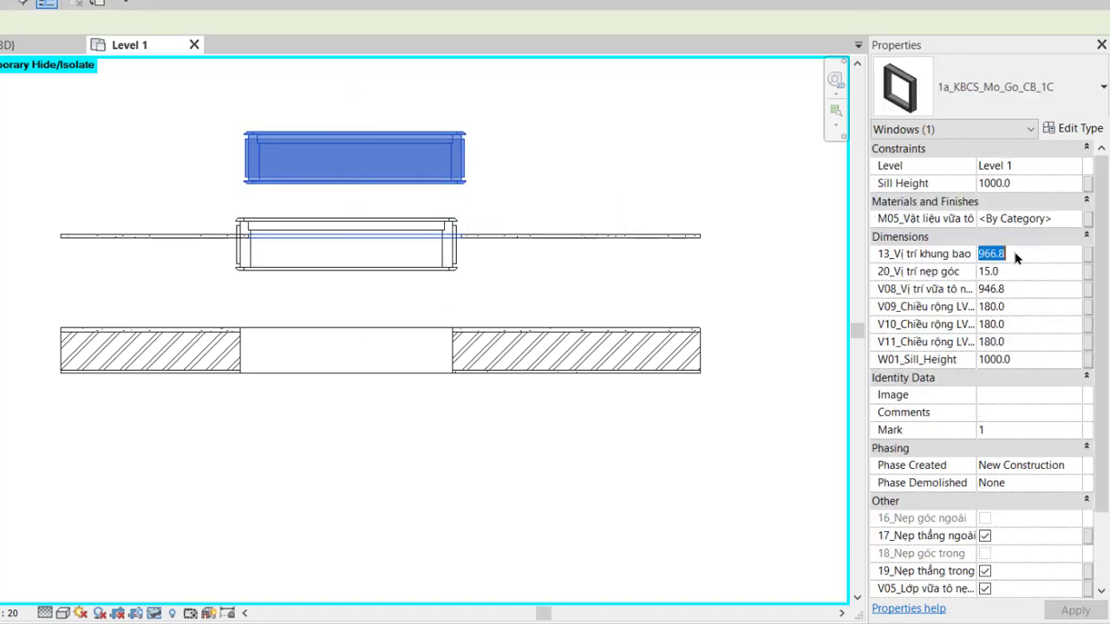
key(BackSpace)
text(500)
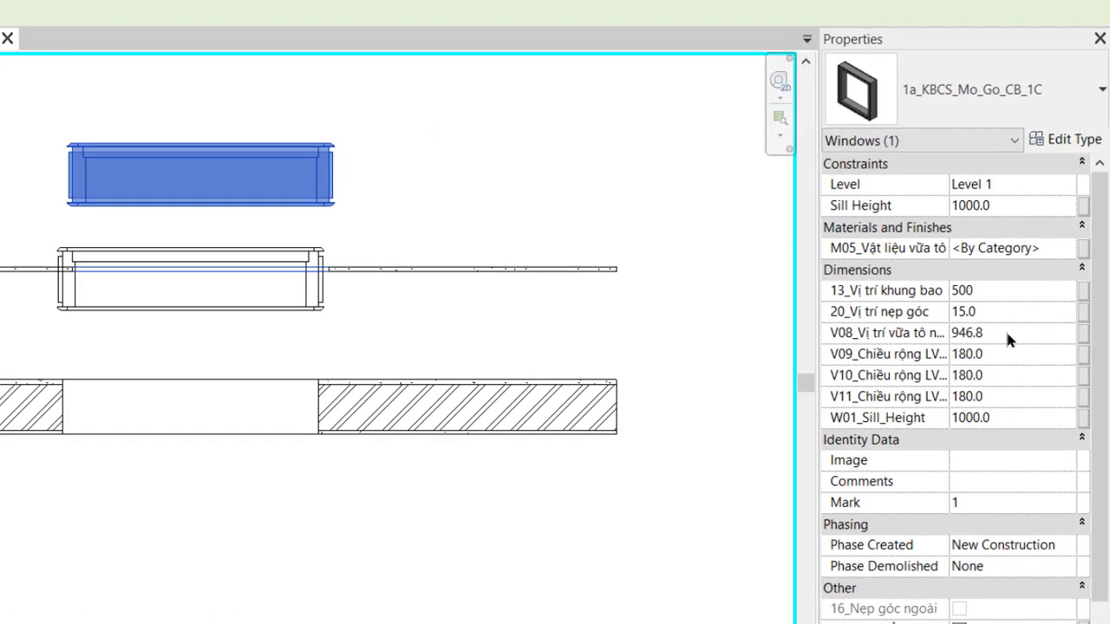
click(1010, 316)
text(48)
text(5)
key(Return)
click(488, 569)
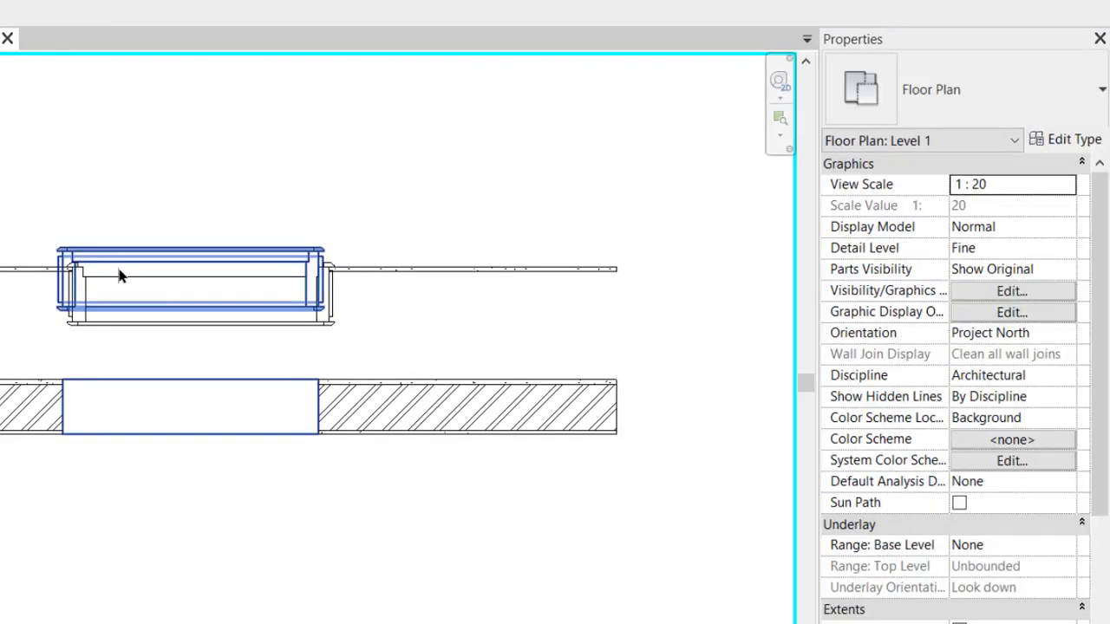
- Set the lower window's 13_Vị trí khung bao to 500 and V08 to 485
click(119, 262)
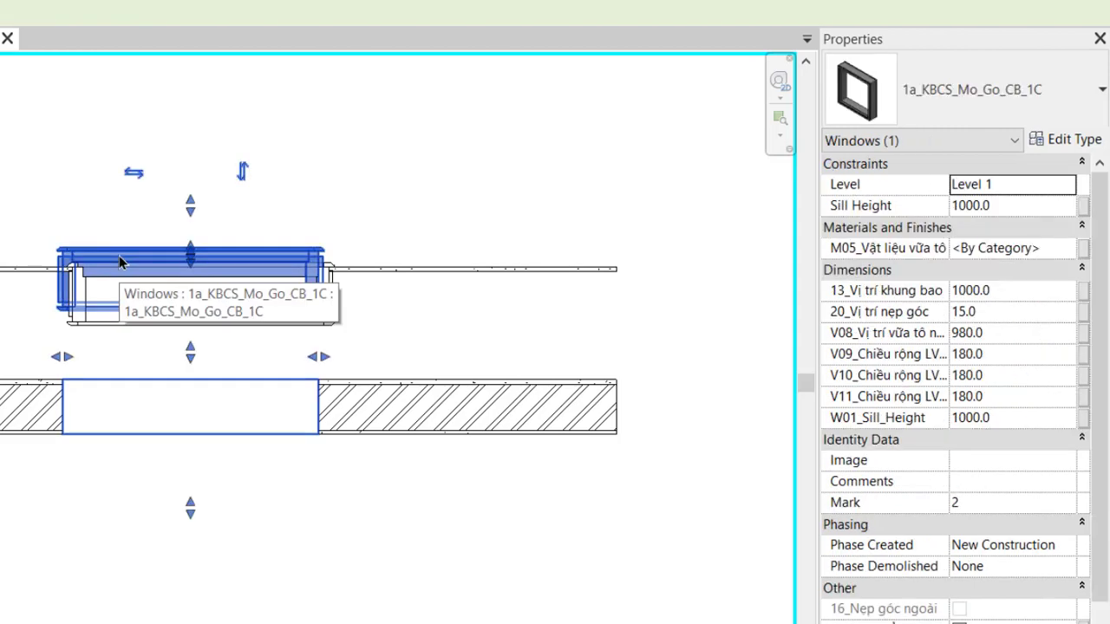
click(1020, 298)
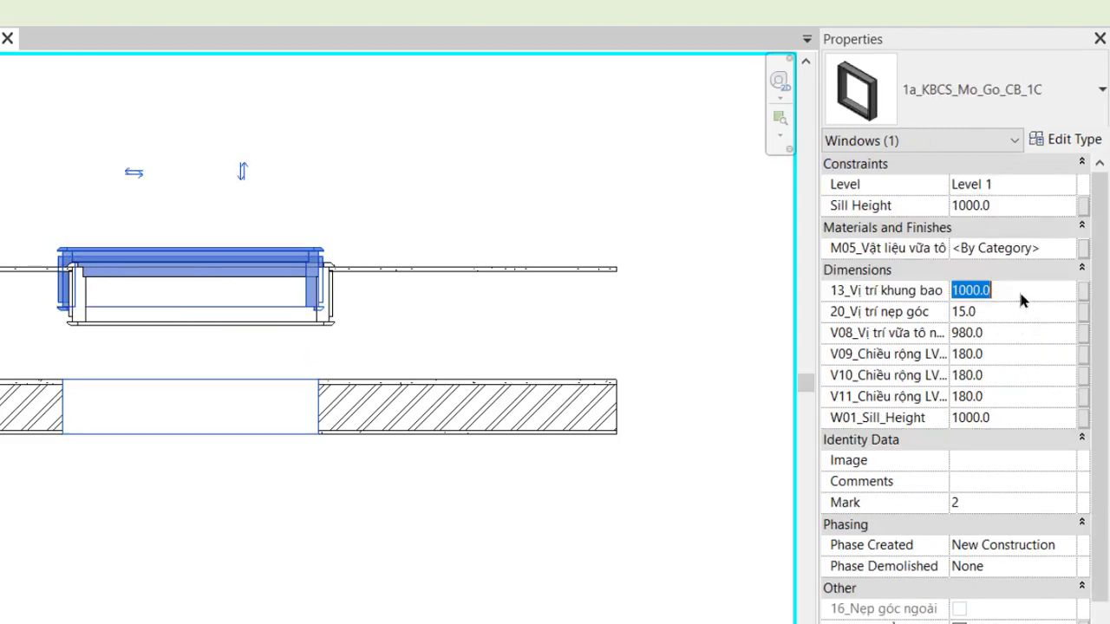
text(500)
click(1017, 329)
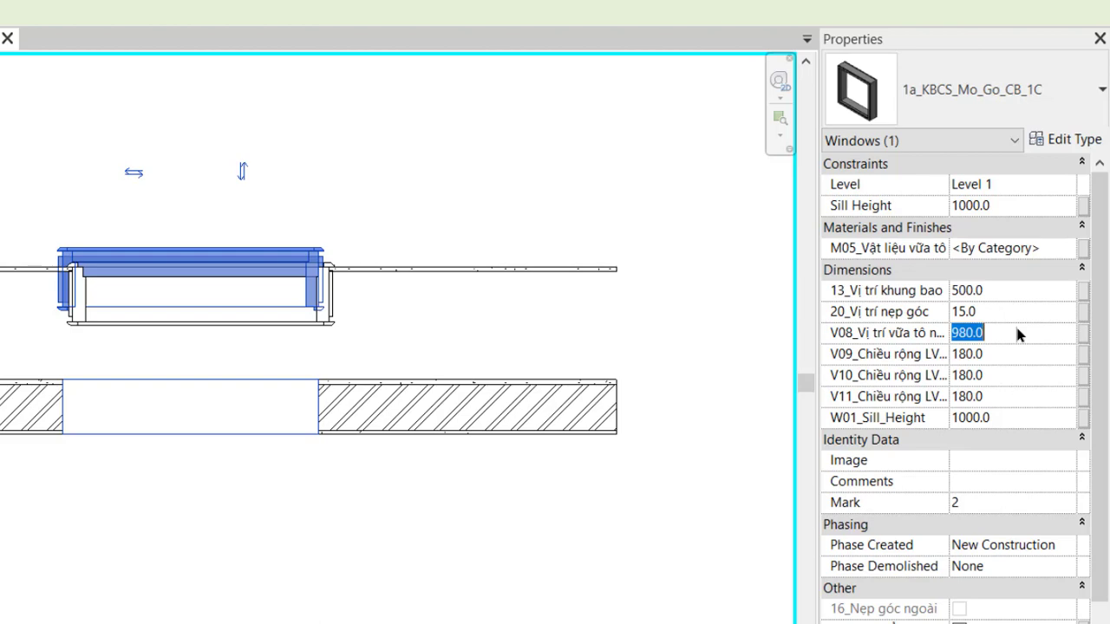
text(485)
key(Return)
scroll(52, 438, up, 3)
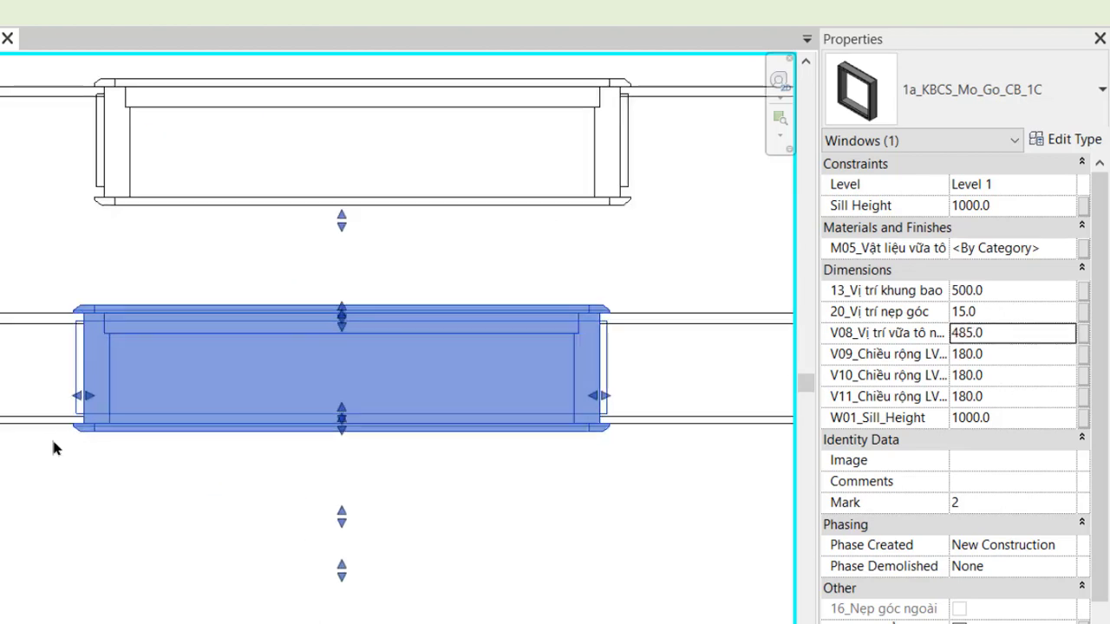
click(67, 577)
- Move the upper wall farther up, away from the lower wall
scroll(63, 568, down, 2)
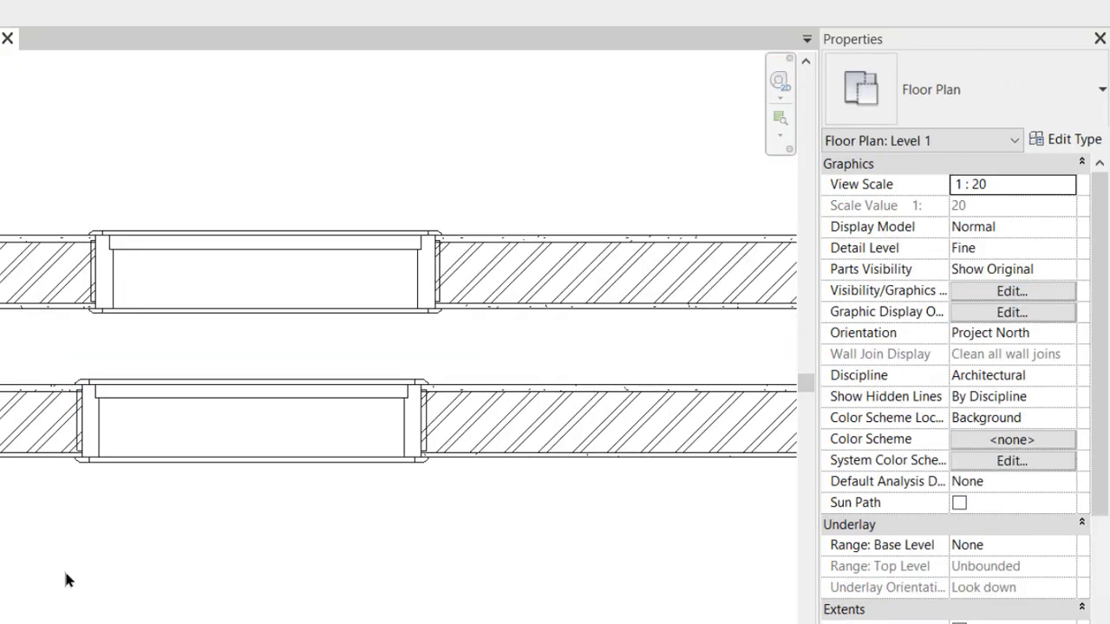
scroll(100, 576, down, 1)
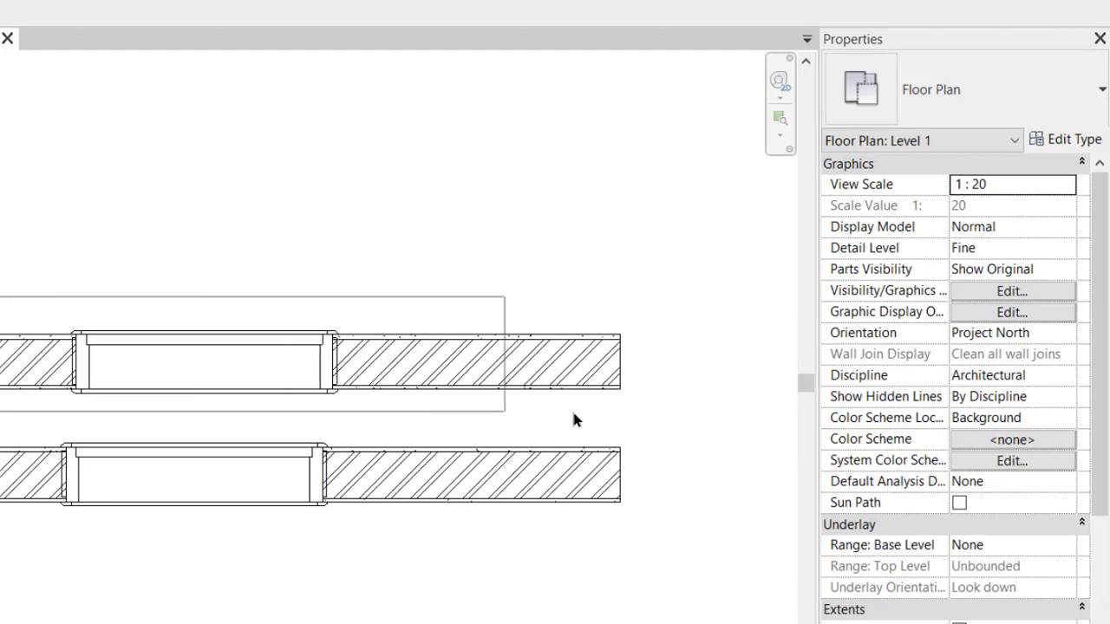
drag(541, 387, 432, 310)
- Keep the upper window's V08_Vị trí vữa tô nẹp thẳng at 485 and set the lower window's to 480
click(507, 373)
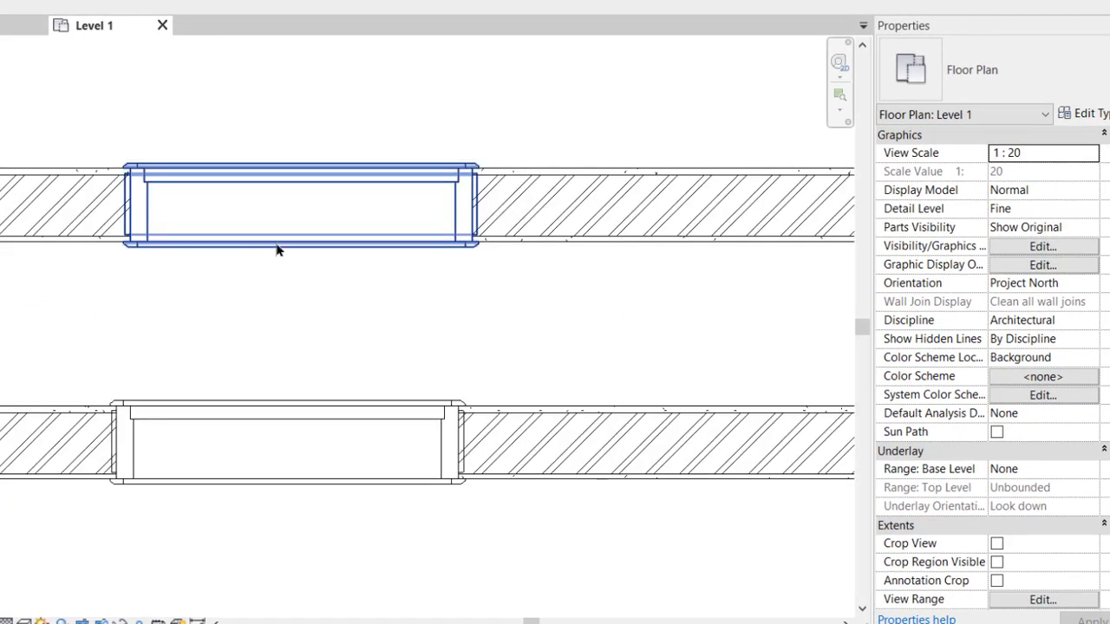
click(276, 241)
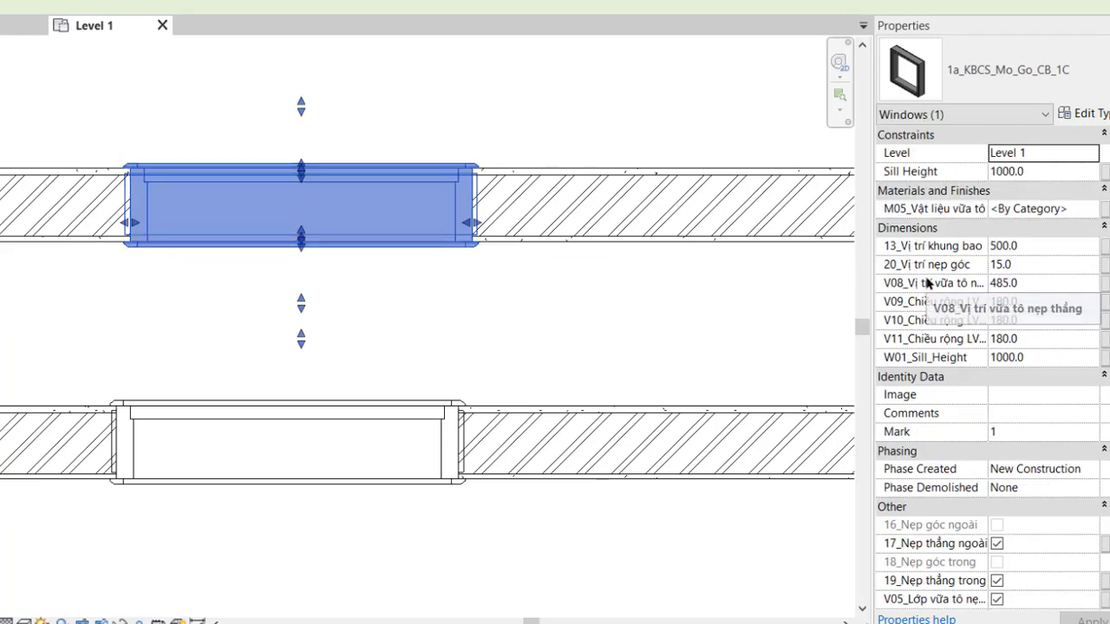
click(1028, 290)
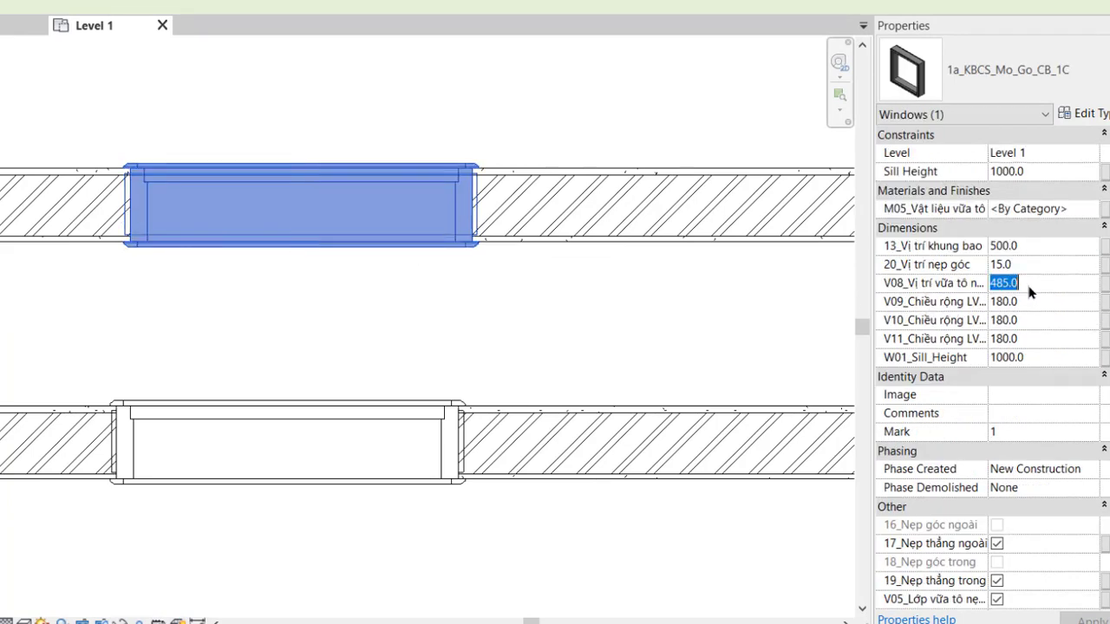
text(48)
text(5)
click(391, 411)
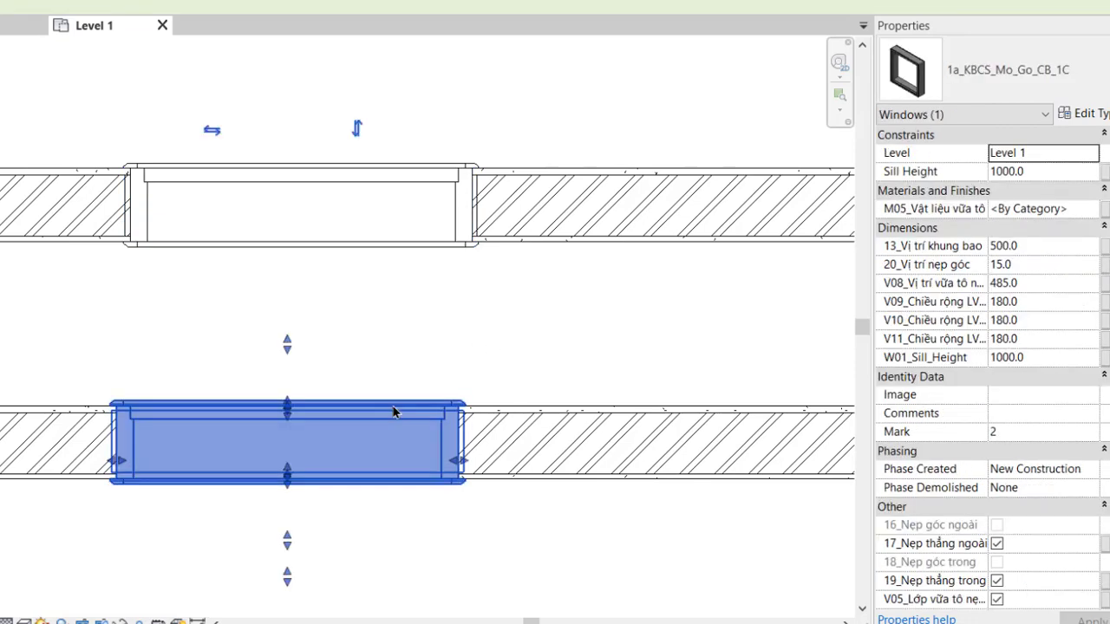
click(1030, 283)
text(4)
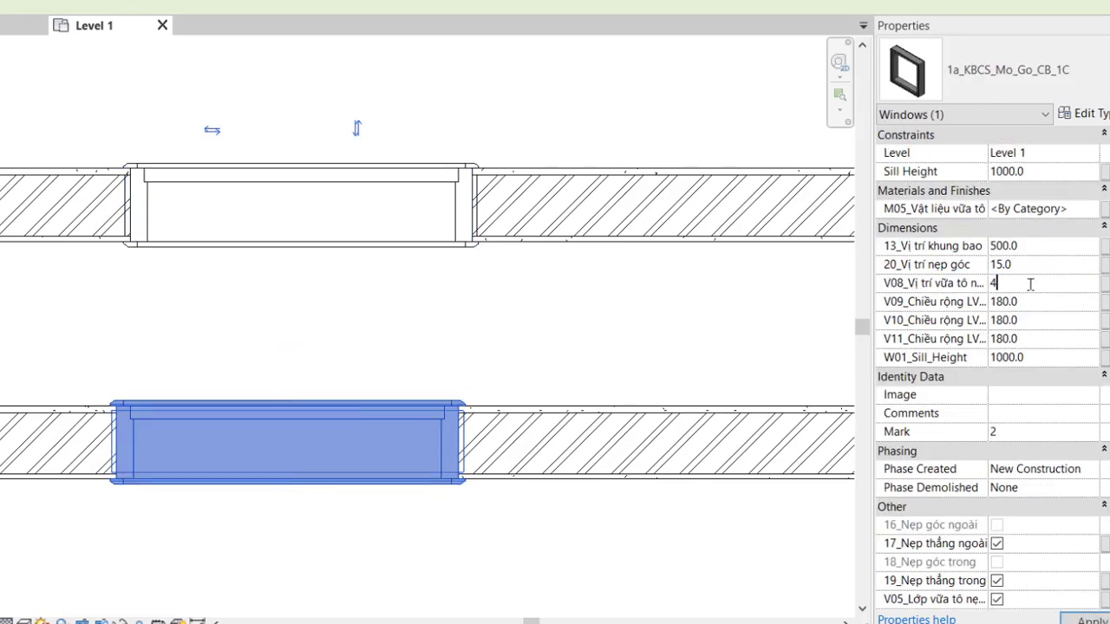
text(80)
click(110, 322)
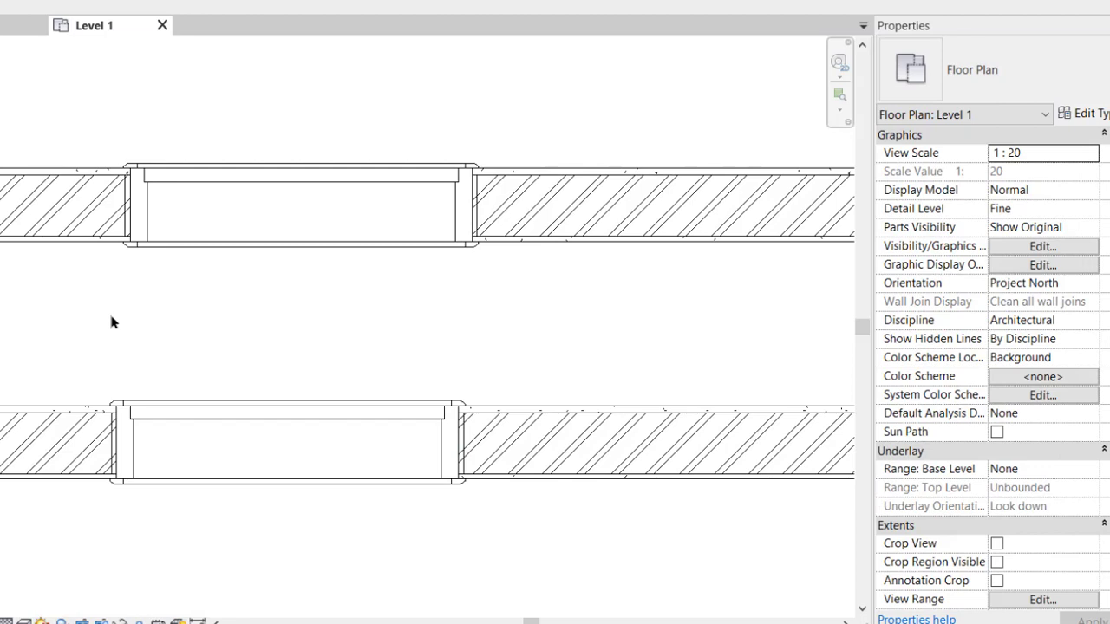
scroll(130, 322, up, 1)
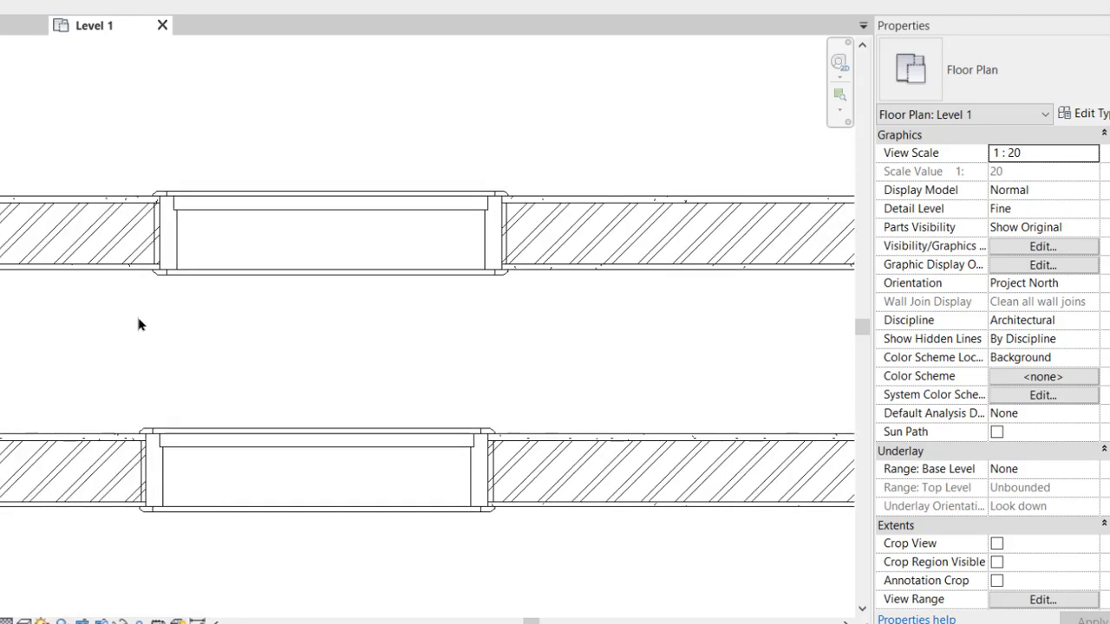
scroll(152, 295, up, 1)
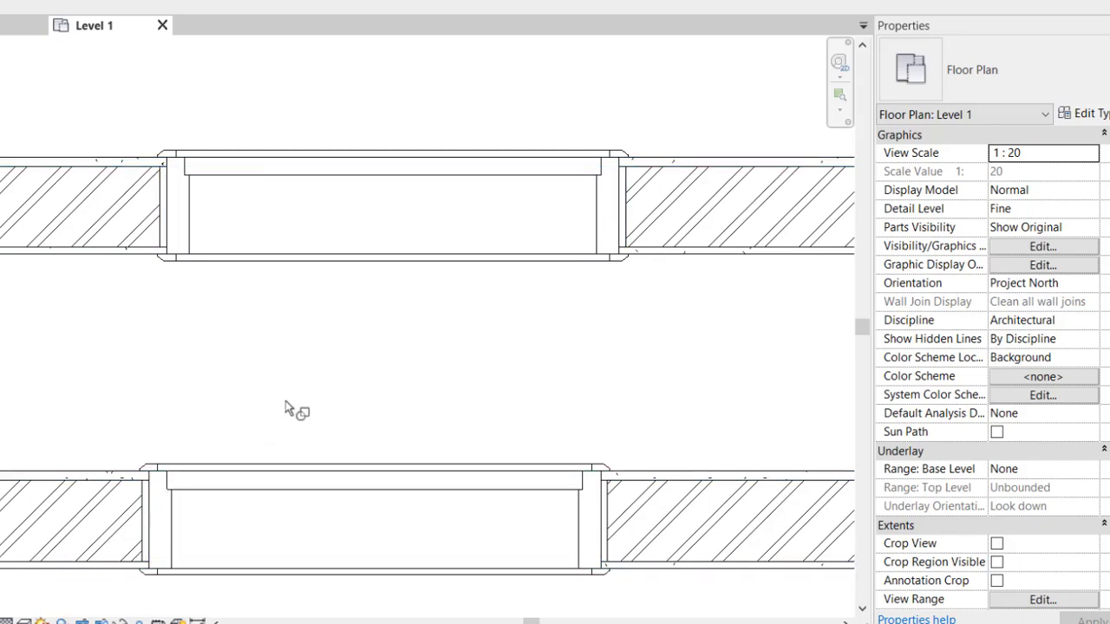
- Assign Gypsum Wall Board_Ngoài as the lower window's M05 plaster material
click(231, 469)
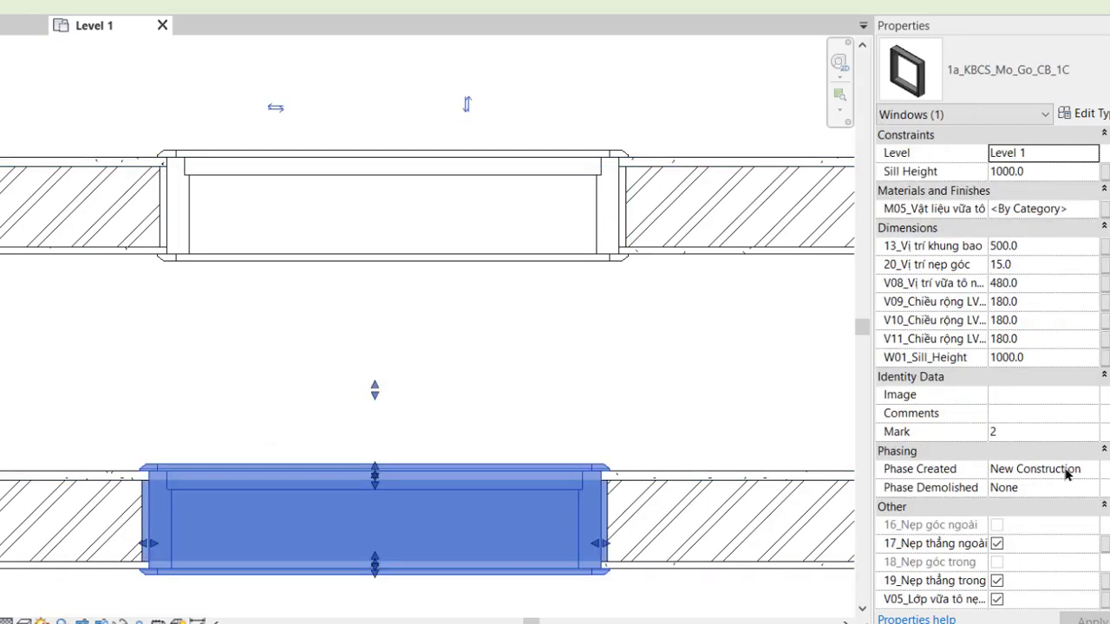
click(1091, 209)
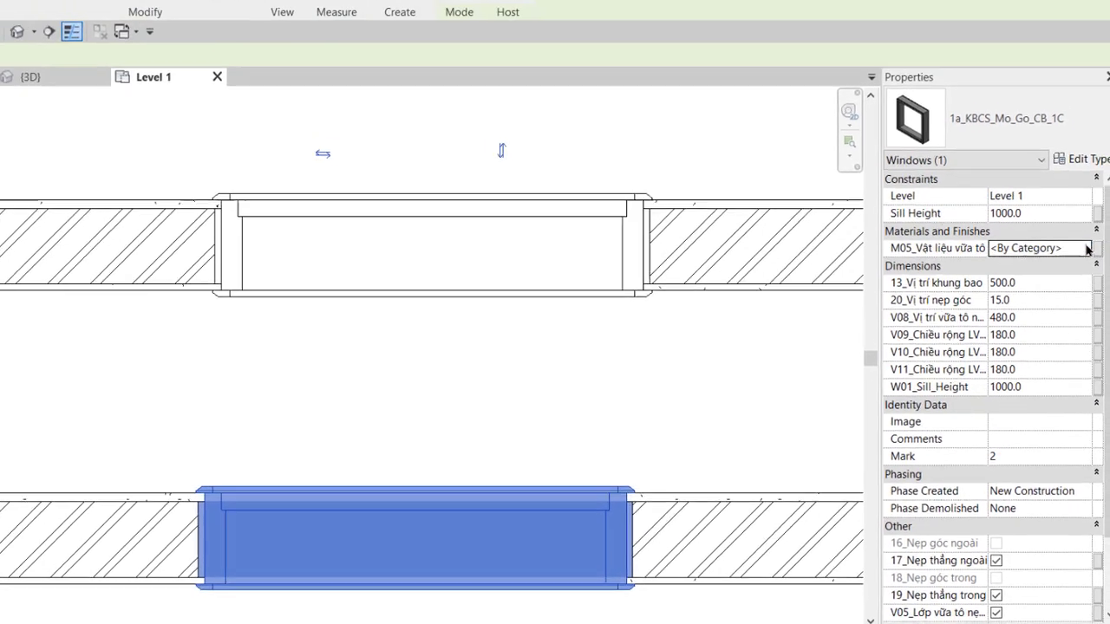
click(1091, 209)
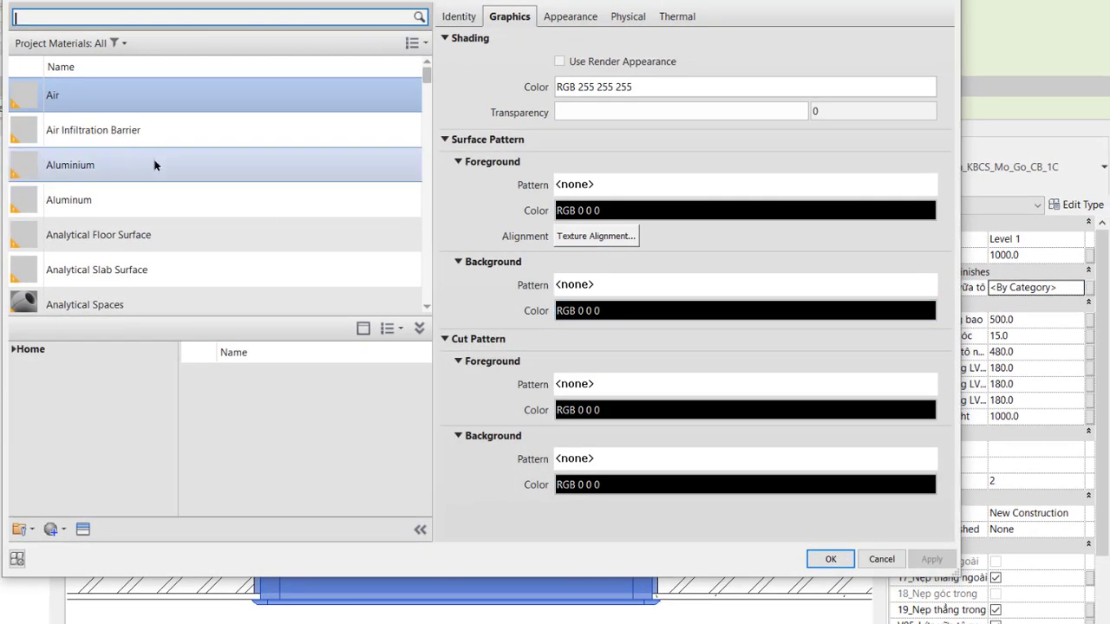
scroll(165, 165, down, 10)
scroll(243, 168, down, 10)
click(243, 165)
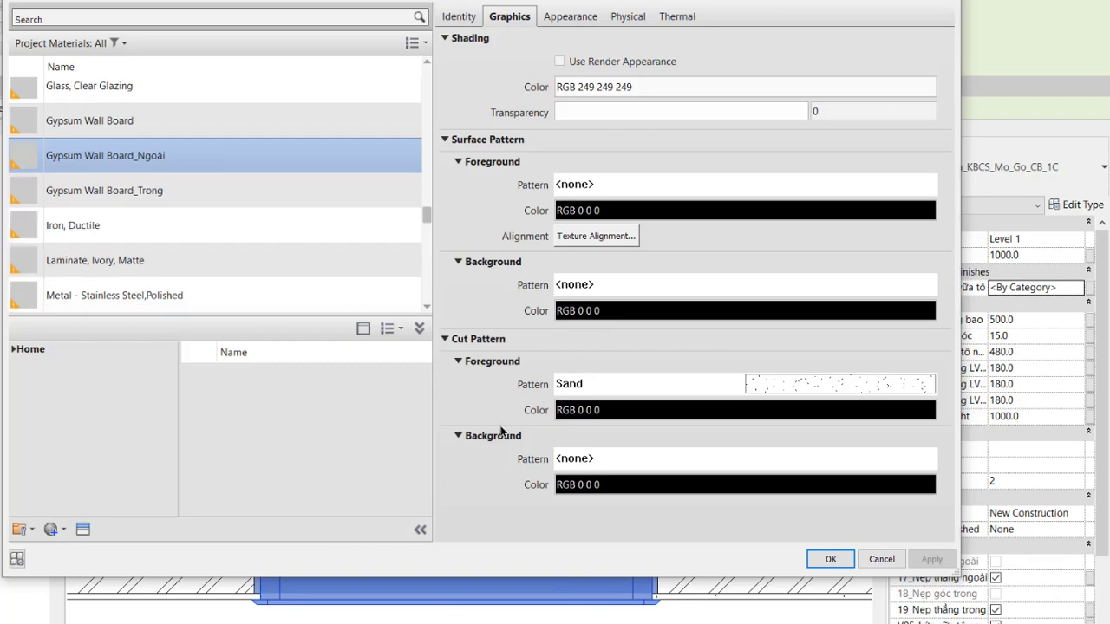
click(824, 560)
click(619, 470)
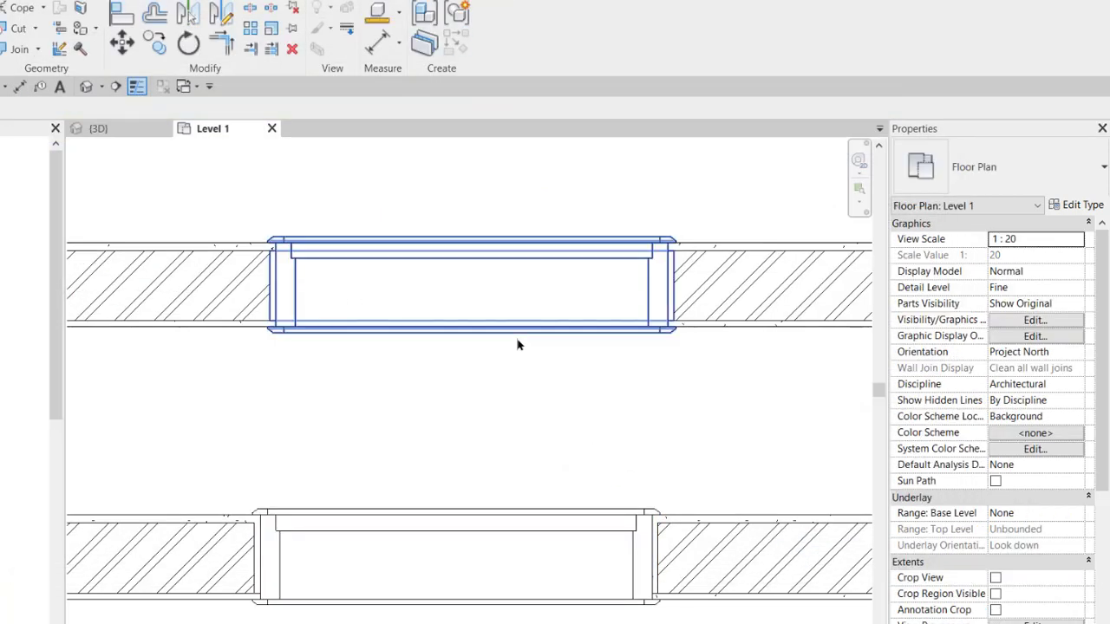
- Assign Gypsum Wall Board_Ngoài as the upper window's M05 plaster material
click(517, 352)
click(1082, 290)
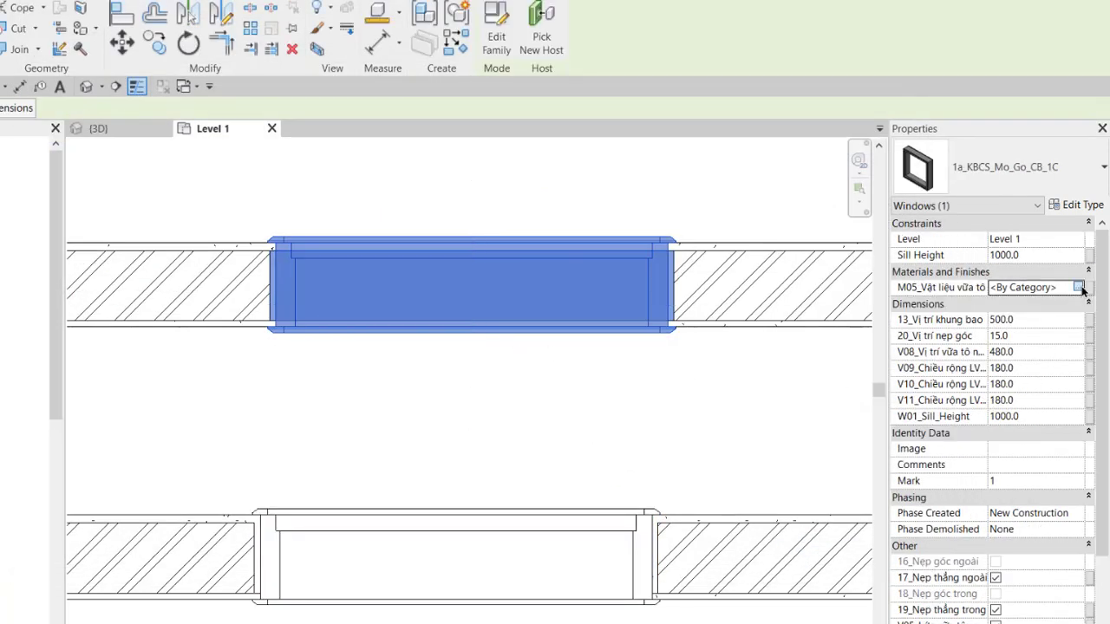
click(1079, 287)
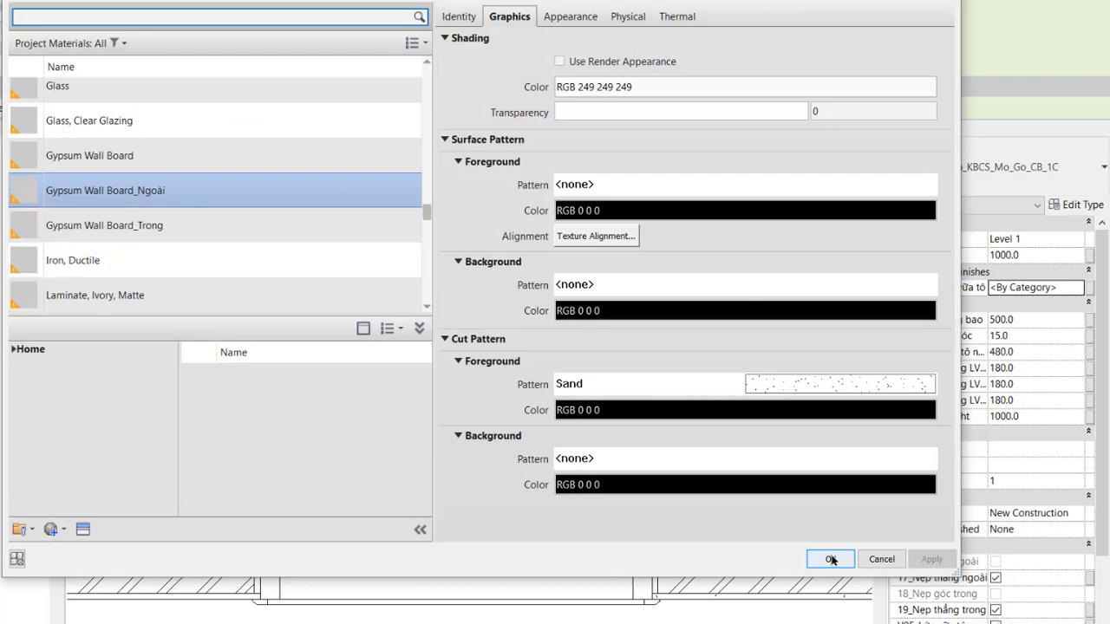
click(831, 560)
click(219, 425)
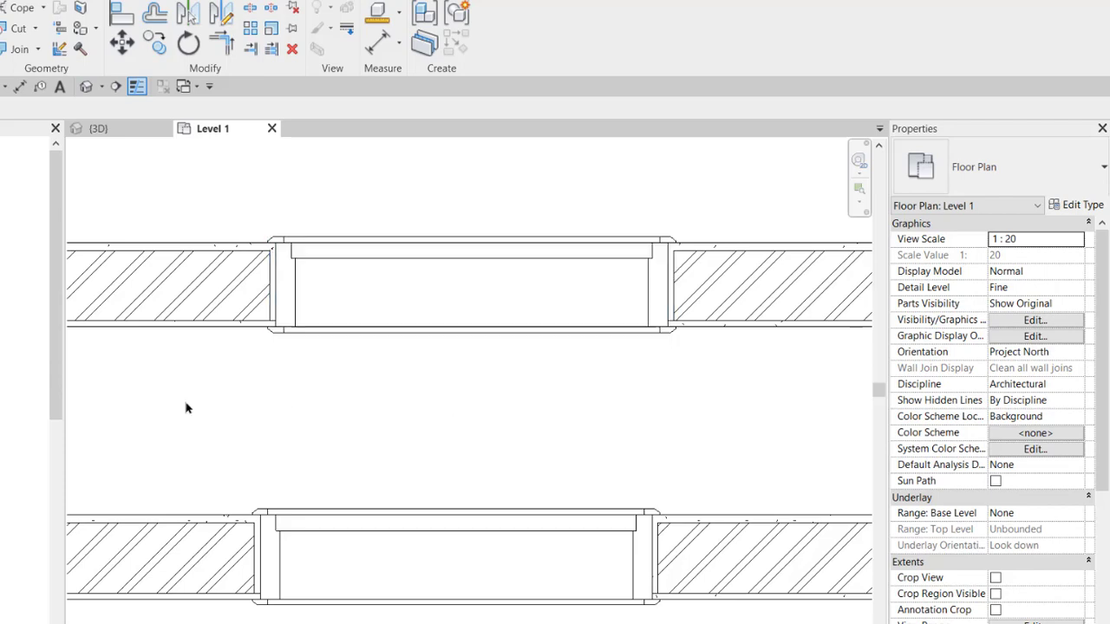
- Draw a section line through both windows and open the Section 1 view
key(s)
key(e)
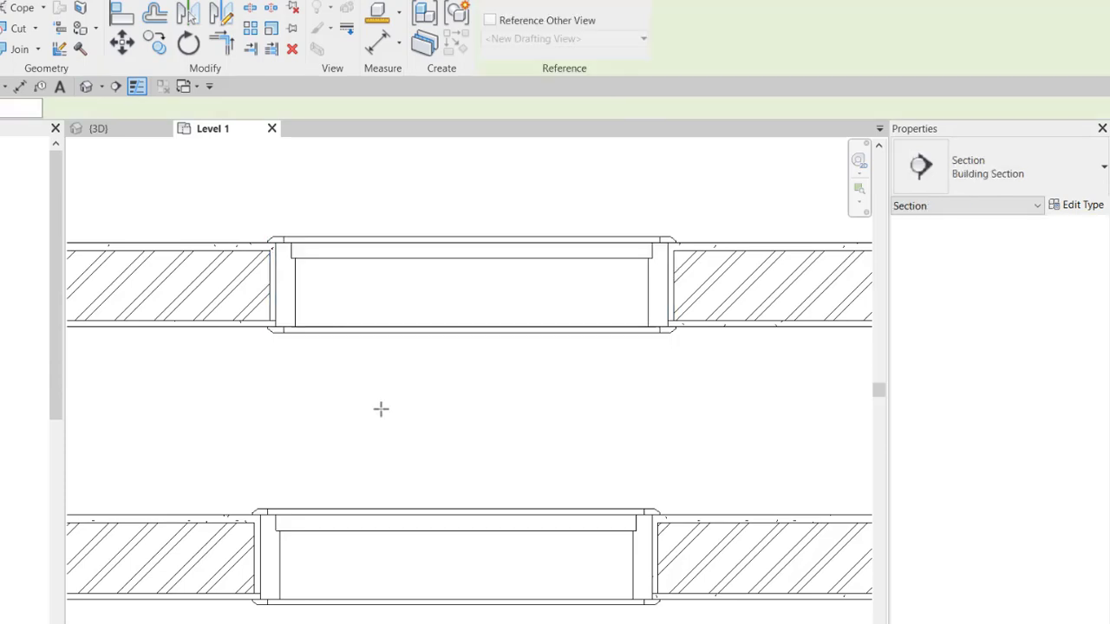
scroll(379, 408, down, 2)
click(439, 219)
click(439, 579)
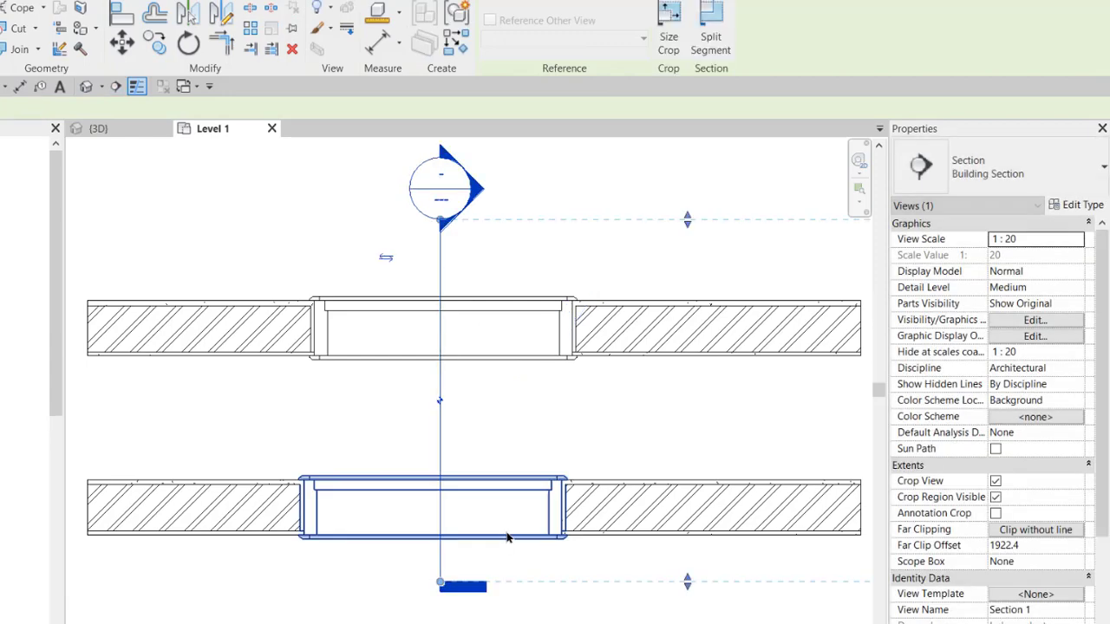
key(Escape)
key(Escape)
double_click(441, 214)
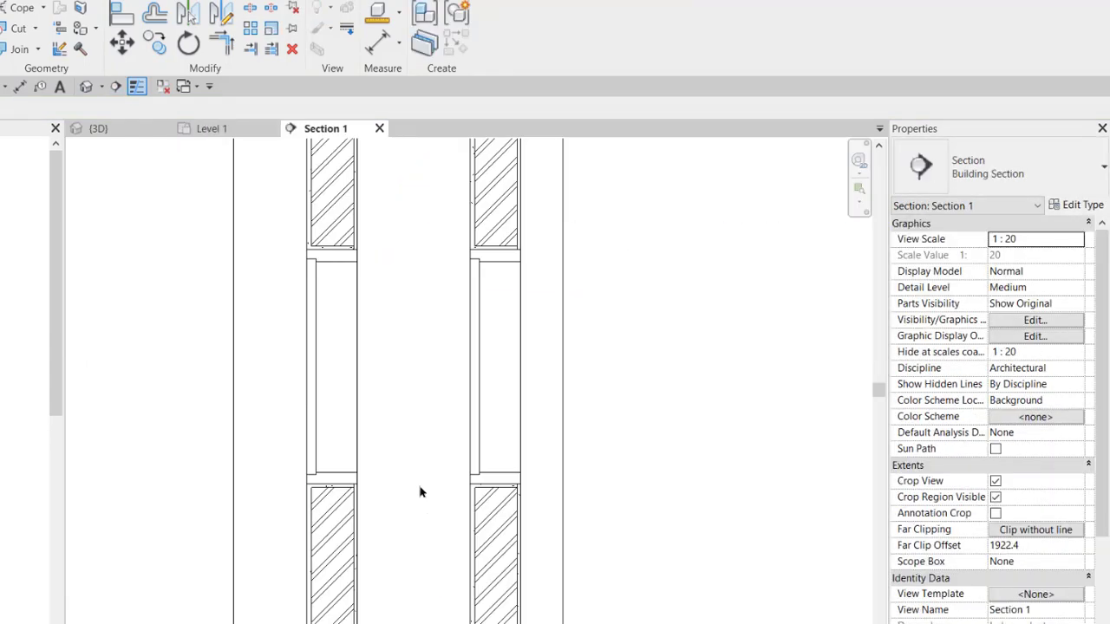
- Set the Section 1 view to Fine detail level and inspect the window
click(362, 437)
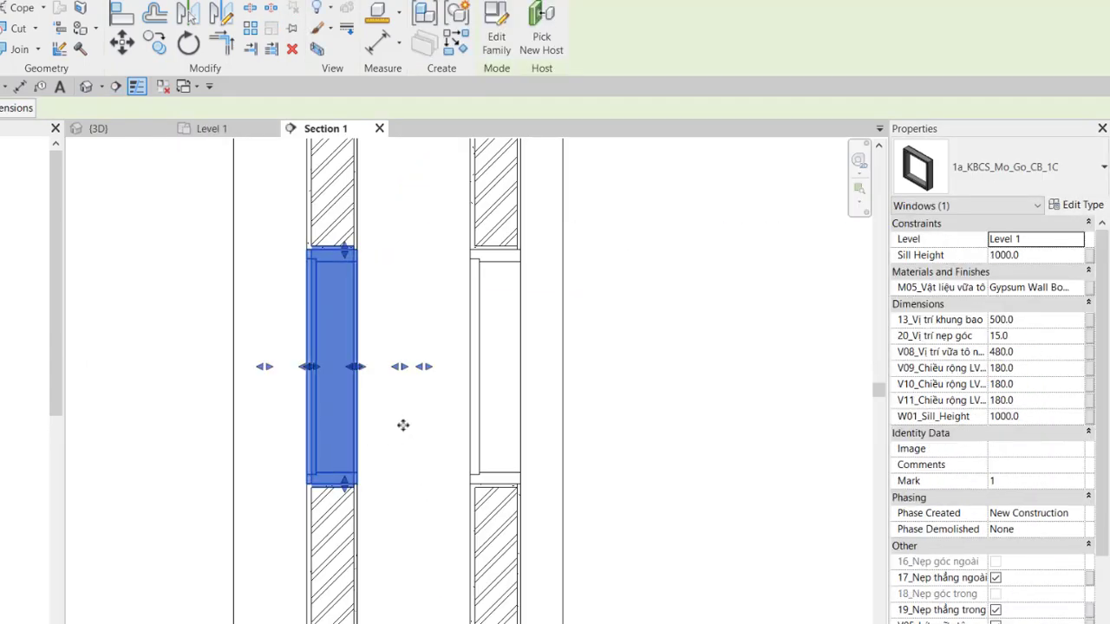
scroll(401, 424, up, 1)
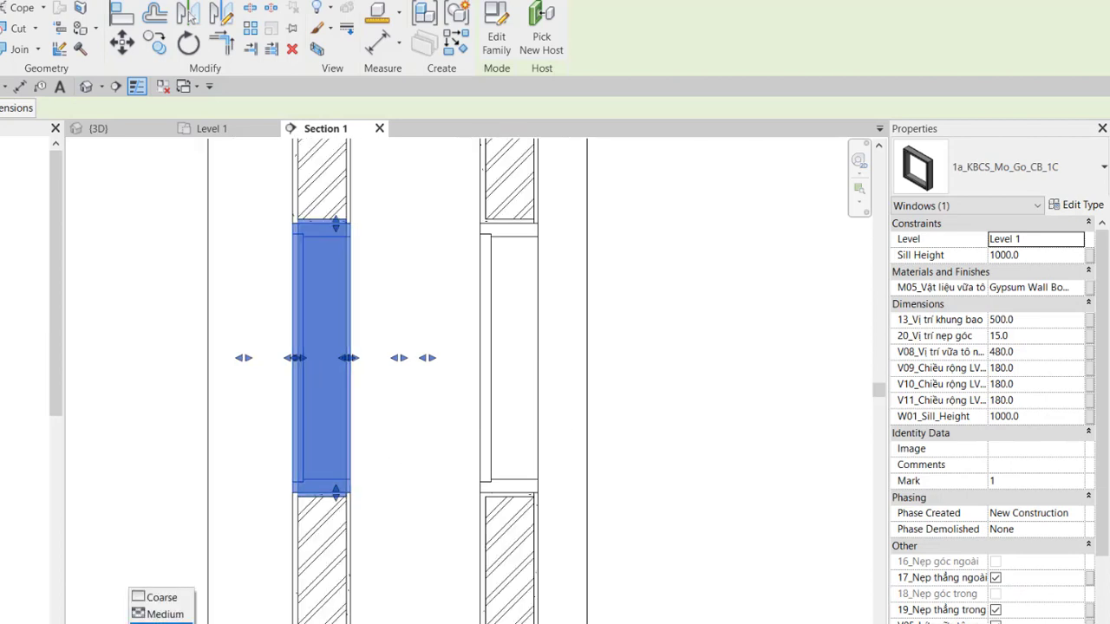
click(422, 490)
scroll(421, 491, up, 1)
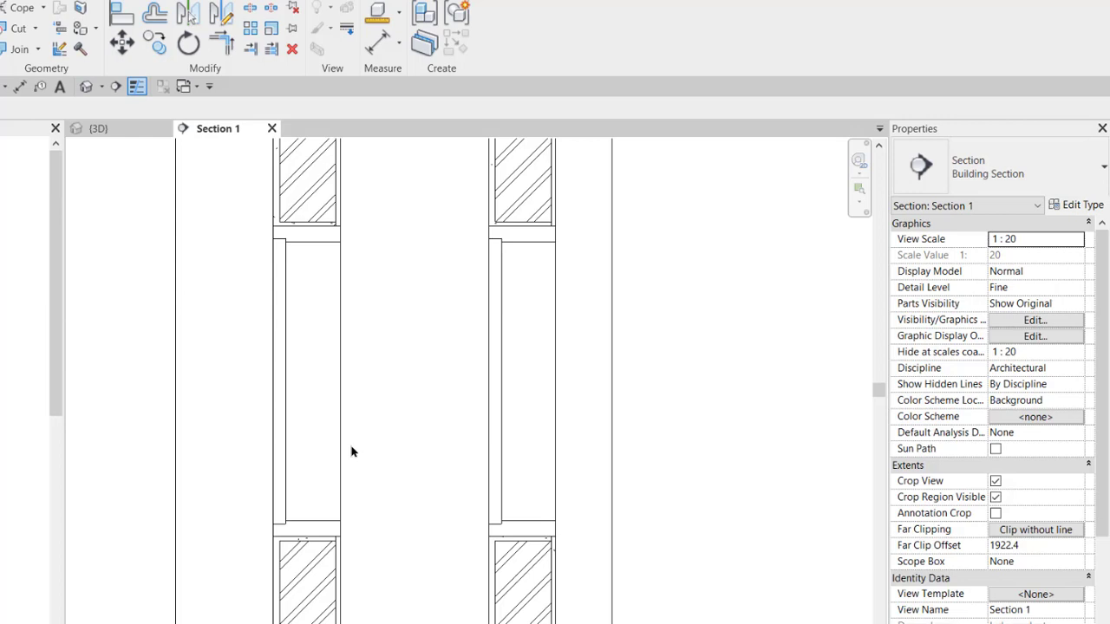
click(341, 451)
click(408, 469)
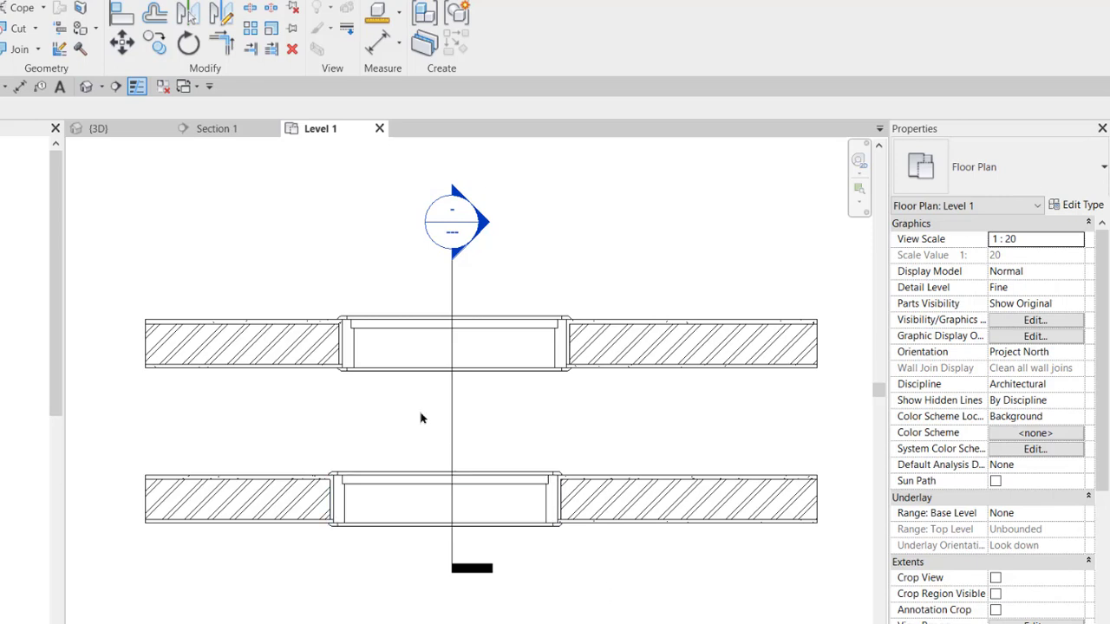
- Change the 1a_KBCS_Mo_Go_CB_1C type's 03_Chiều dày theo tường thickness from 215 to 100
click(363, 328)
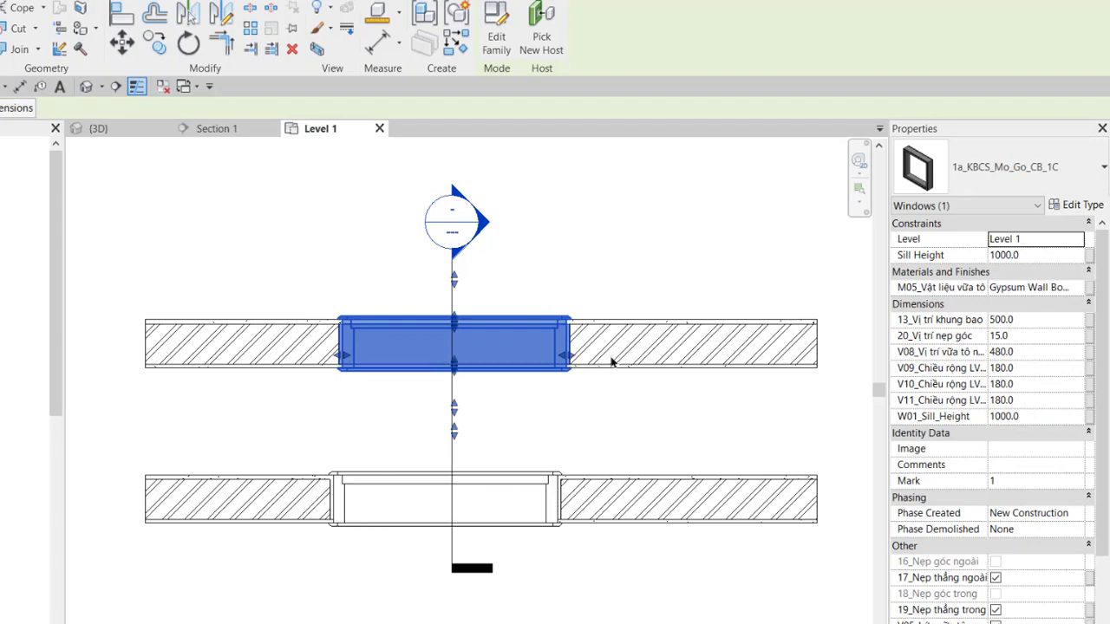
click(1075, 205)
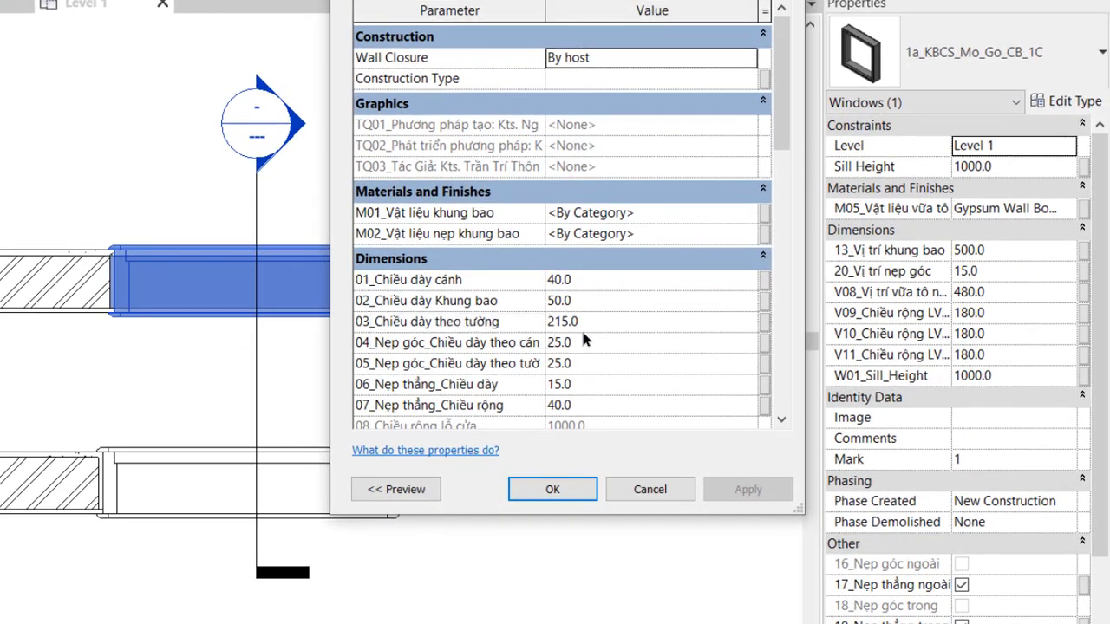
click(598, 321)
text(100)
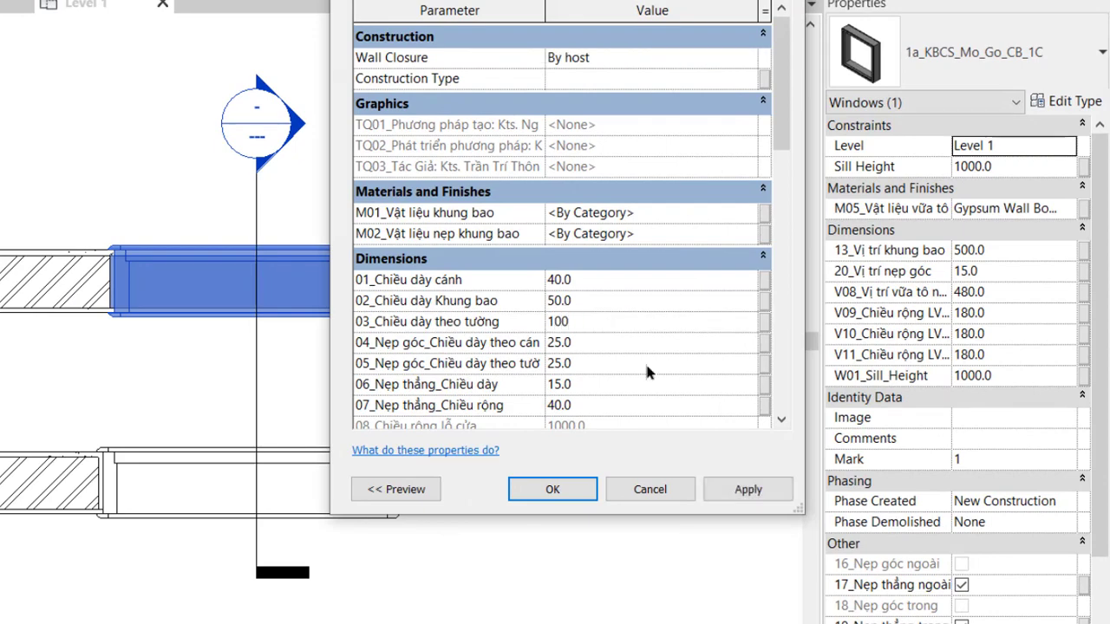
click(560, 493)
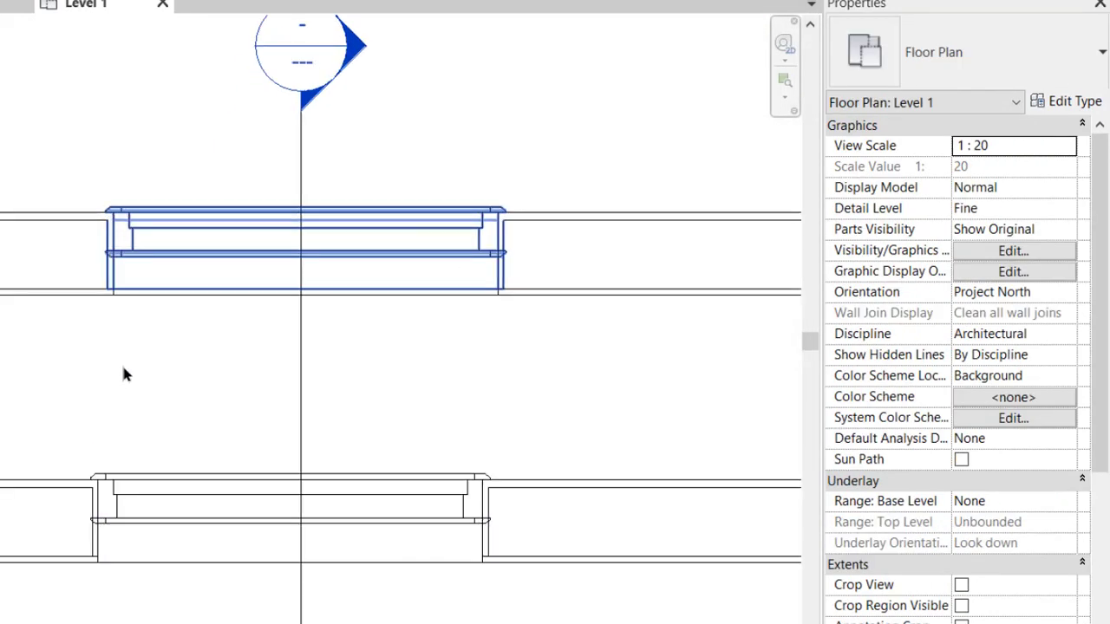
- On the first window, untick 19_Nẹp thẳng trong and change 20_Vị trí nẹp góc from 15.0 to 0
scroll(99, 218, up, 2)
scroll(87, 222, up, 2)
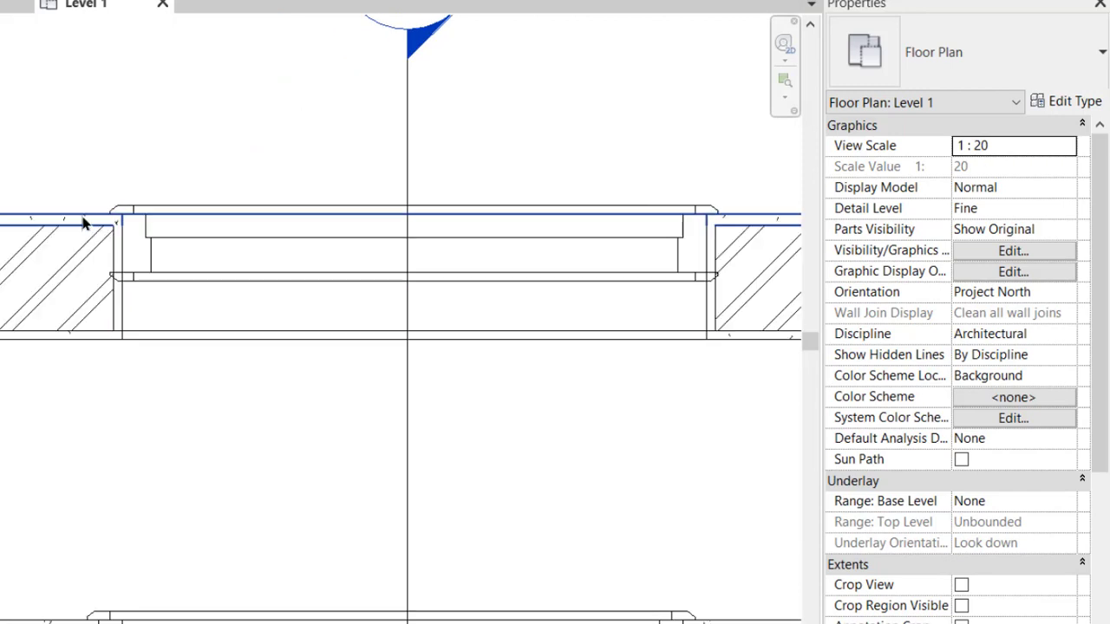
scroll(87, 222, up, 1)
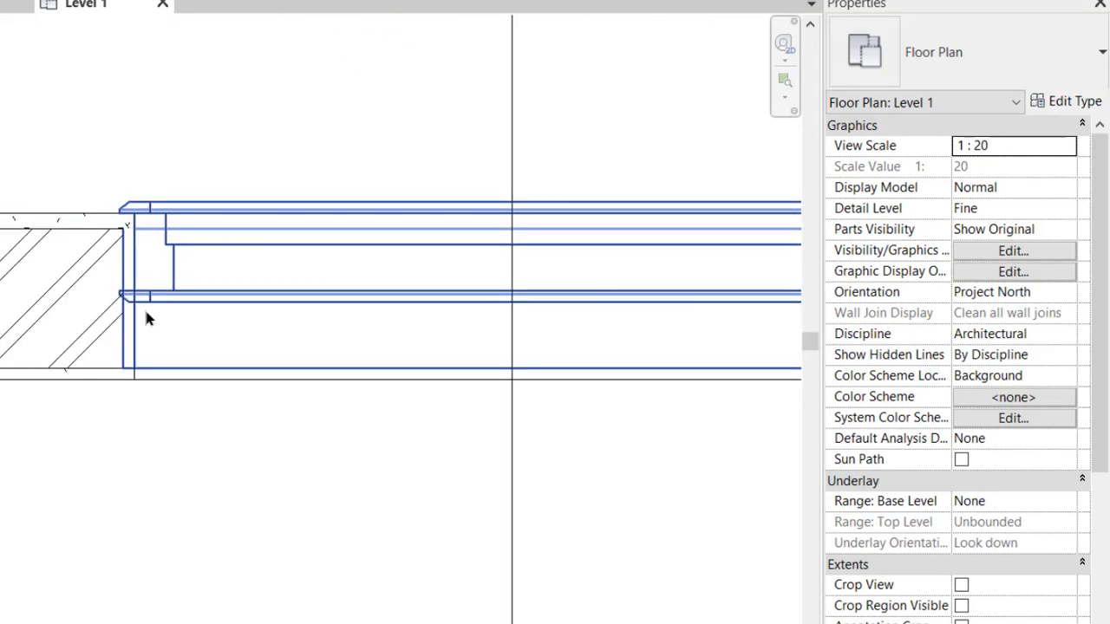
click(171, 297)
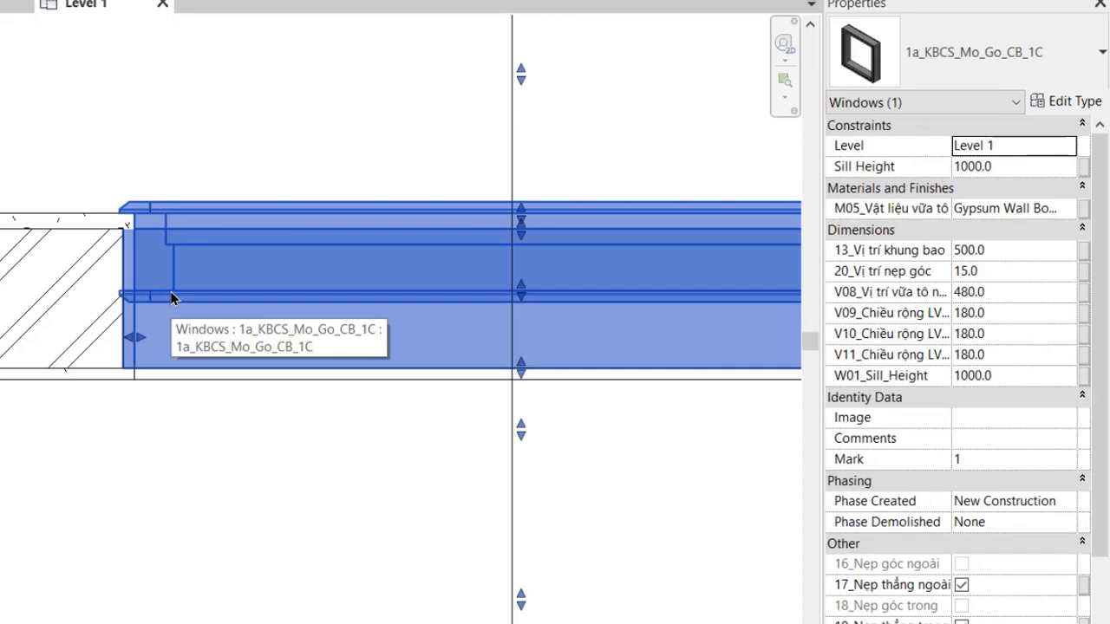
scroll(1037, 363, down, 3)
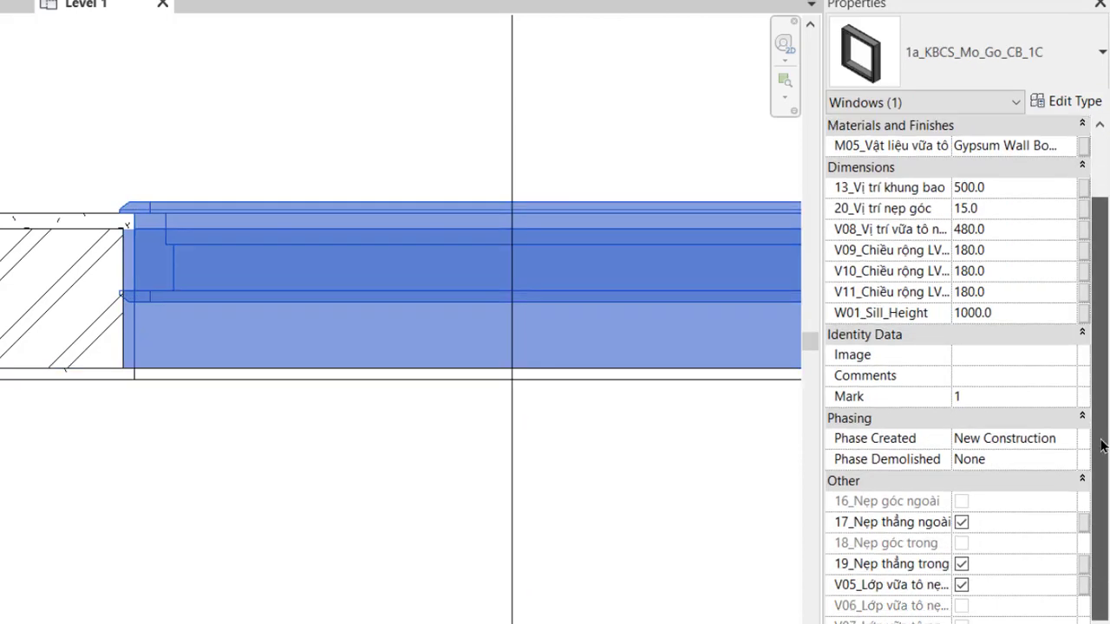
click(961, 564)
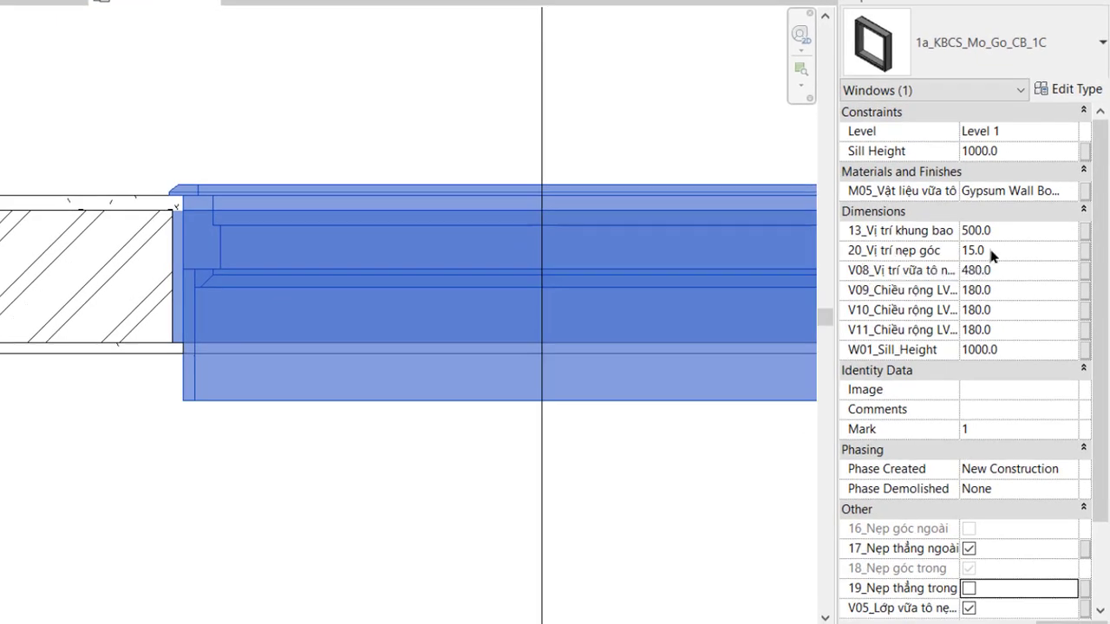
click(990, 262)
drag(992, 259, 936, 258)
text(0)
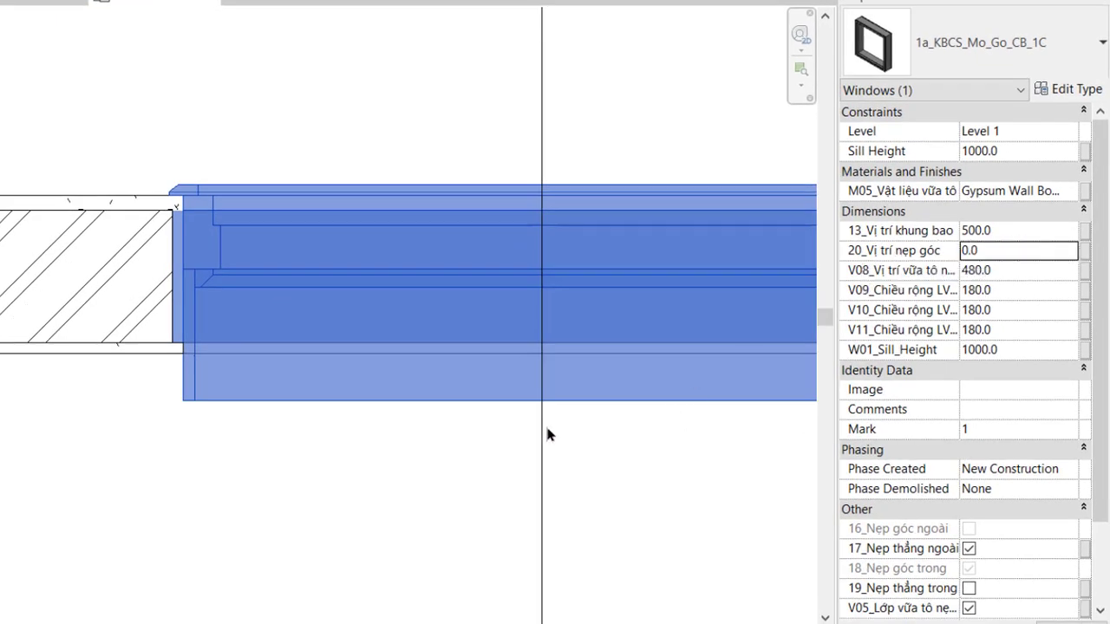
click(321, 473)
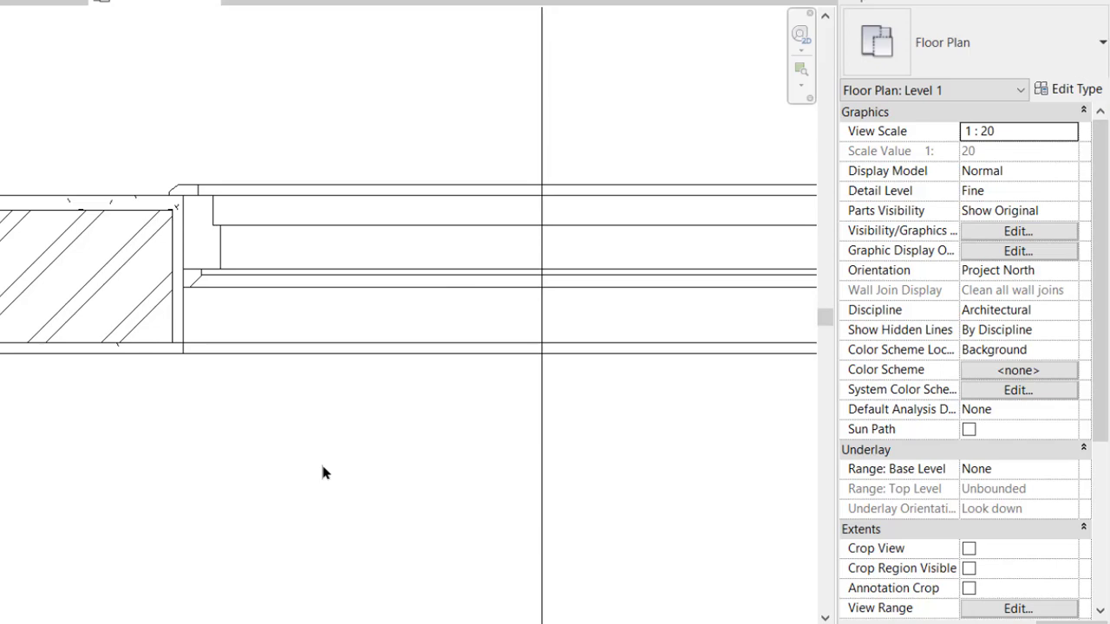
- On the second window, set 20_Vị trí nẹp góc to 0 and untick 19_Nẹp thẳng trong
scroll(320, 461, down, 2)
middle_drag(324, 411, 286, 401)
scroll(286, 401, up, 1)
click(286, 401)
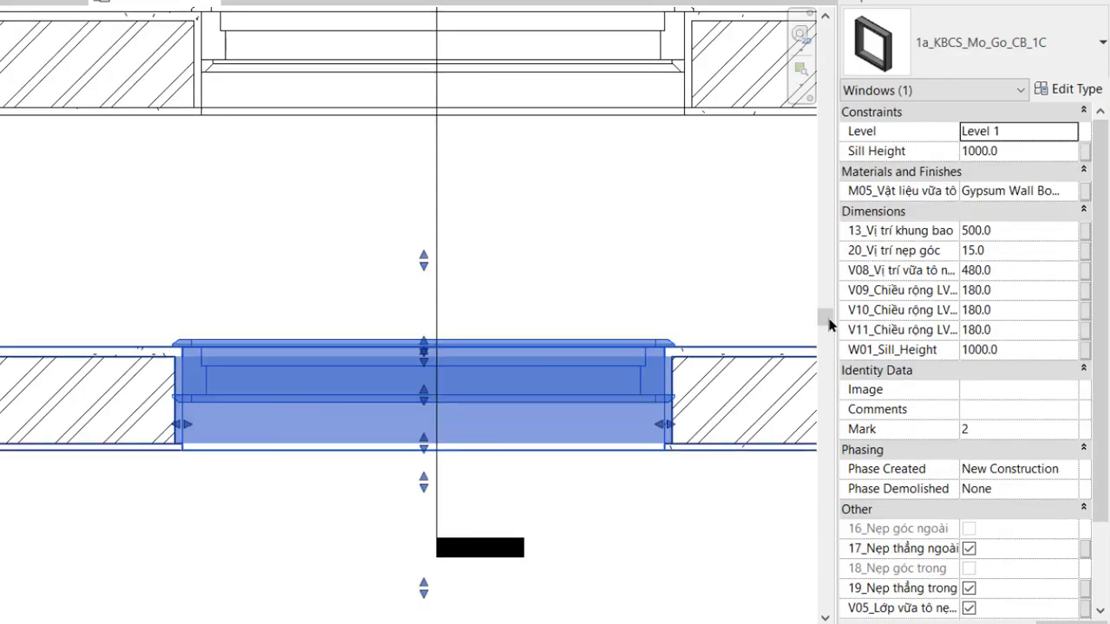
click(1013, 249)
text(0)
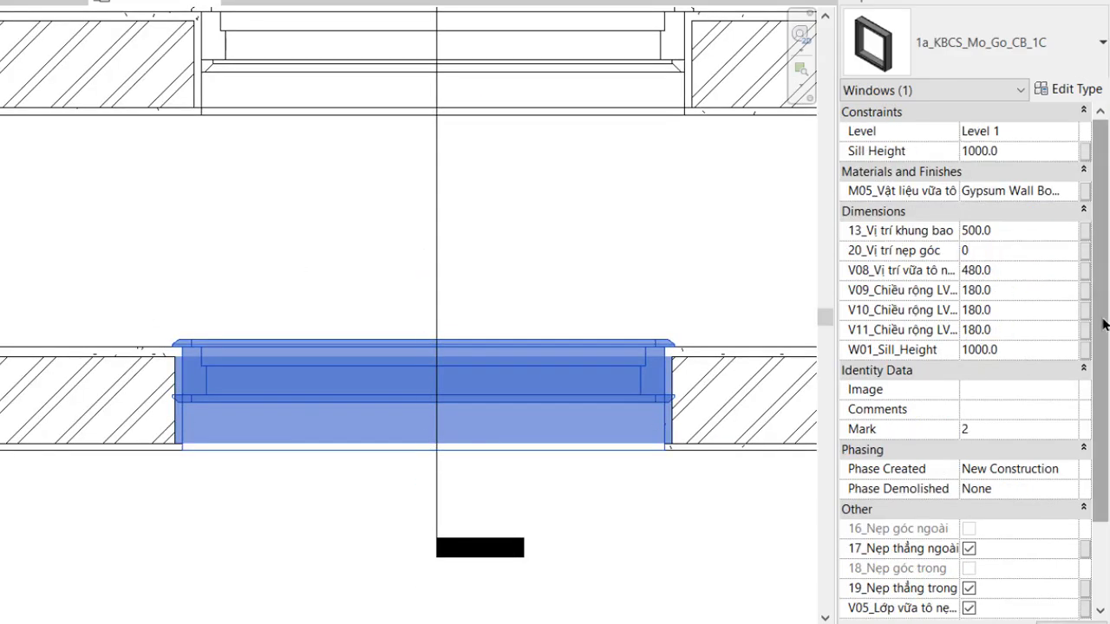
scroll(953, 347, down, 3)
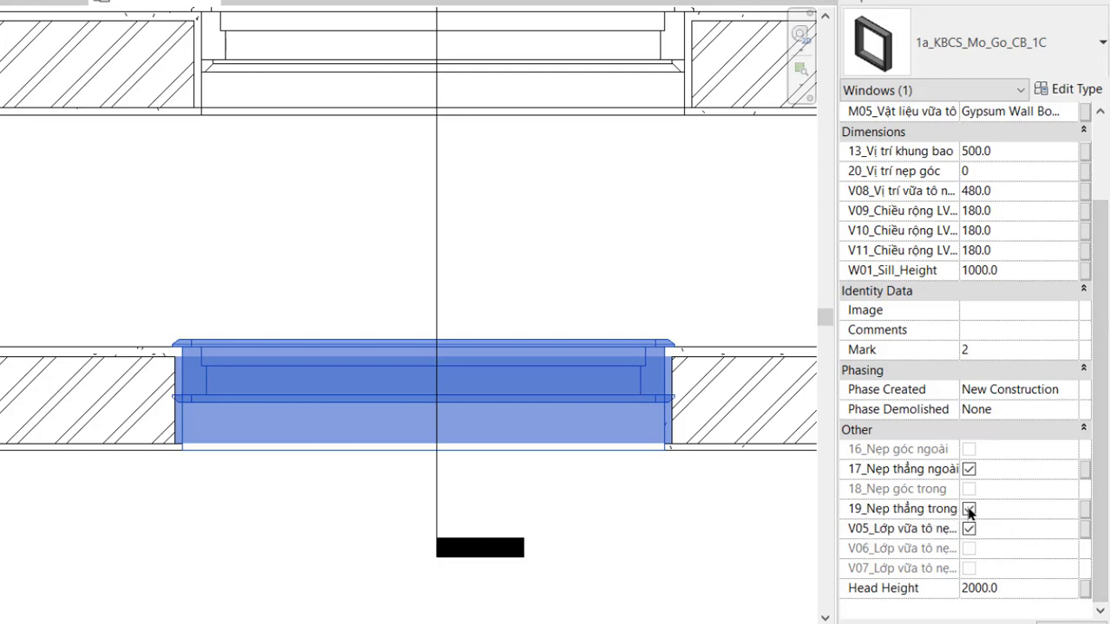
click(968, 509)
click(144, 527)
middle_drag(137, 275, 116, 347)
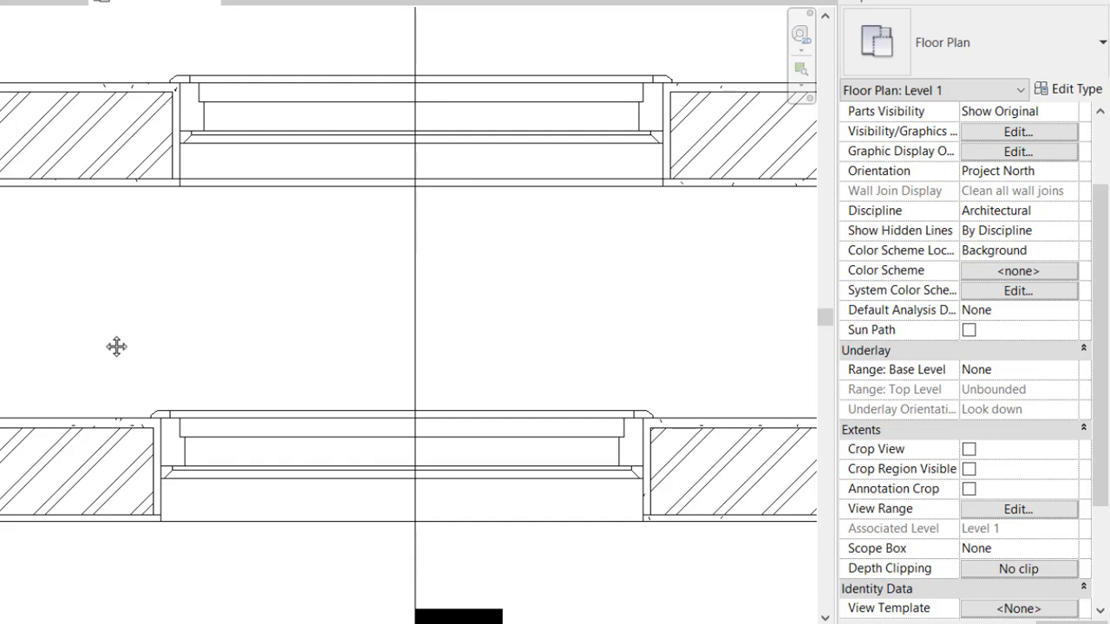
- Select the upper window and widen the Properties columns to read the parameter names
click(201, 149)
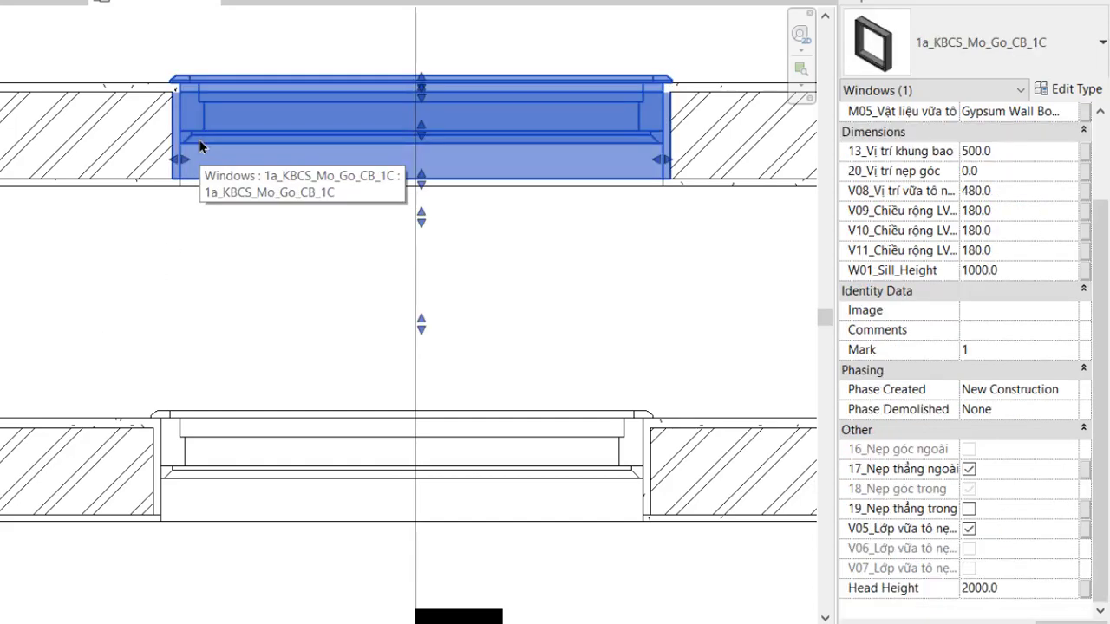
drag(834, 154, 793, 153)
drag(967, 154, 1000, 154)
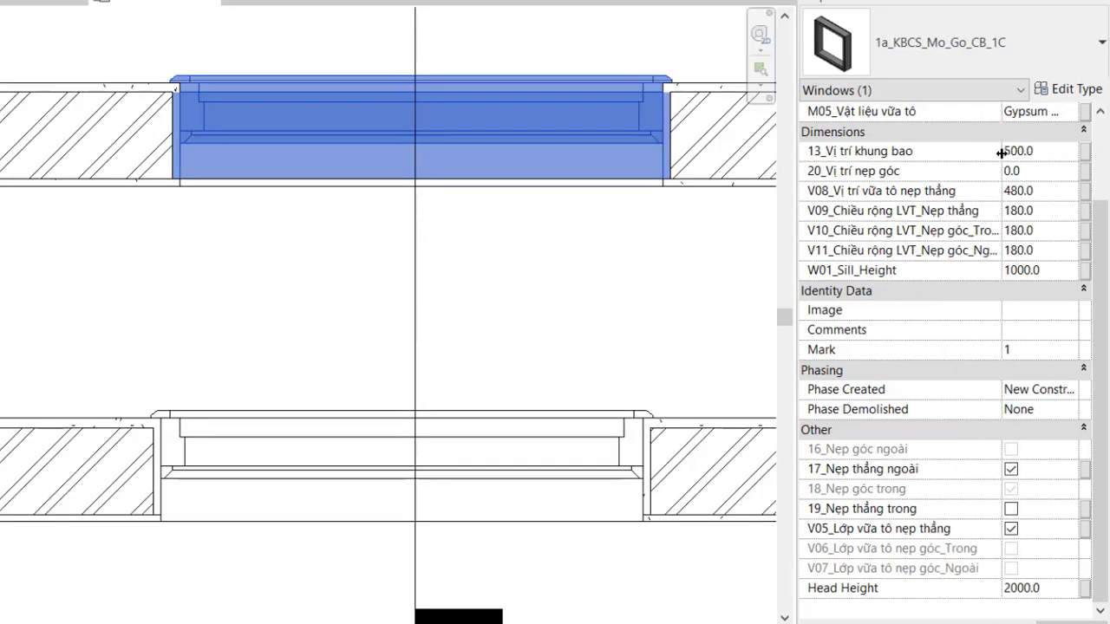
click(926, 191)
click(1036, 151)
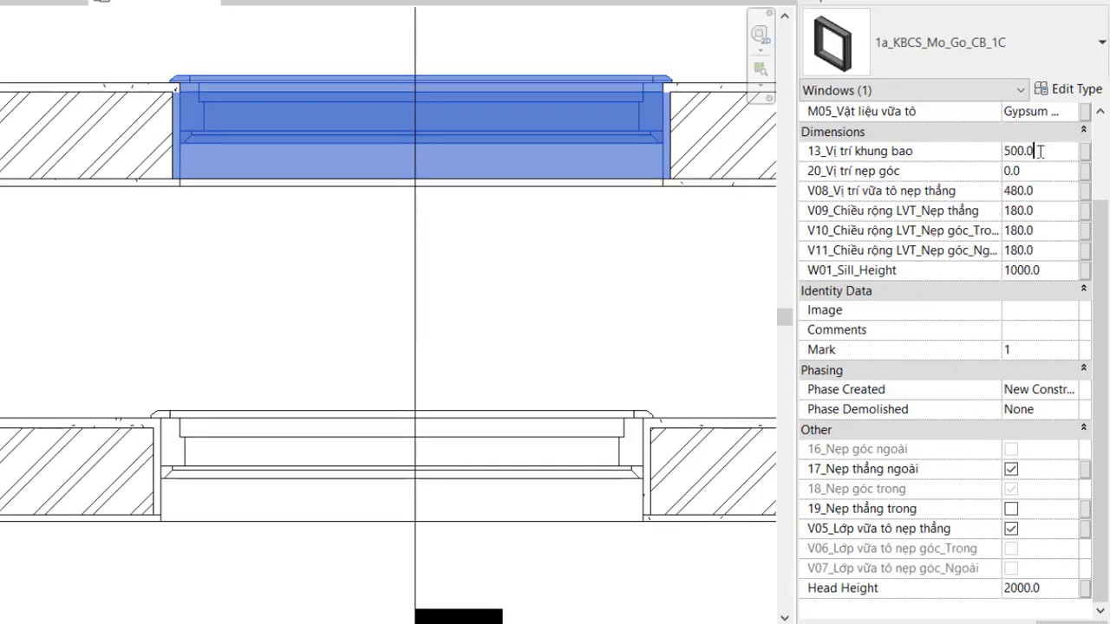
click(269, 280)
- Cancel an accidental wall sketched from the window corner and pan back to the window
click(179, 182)
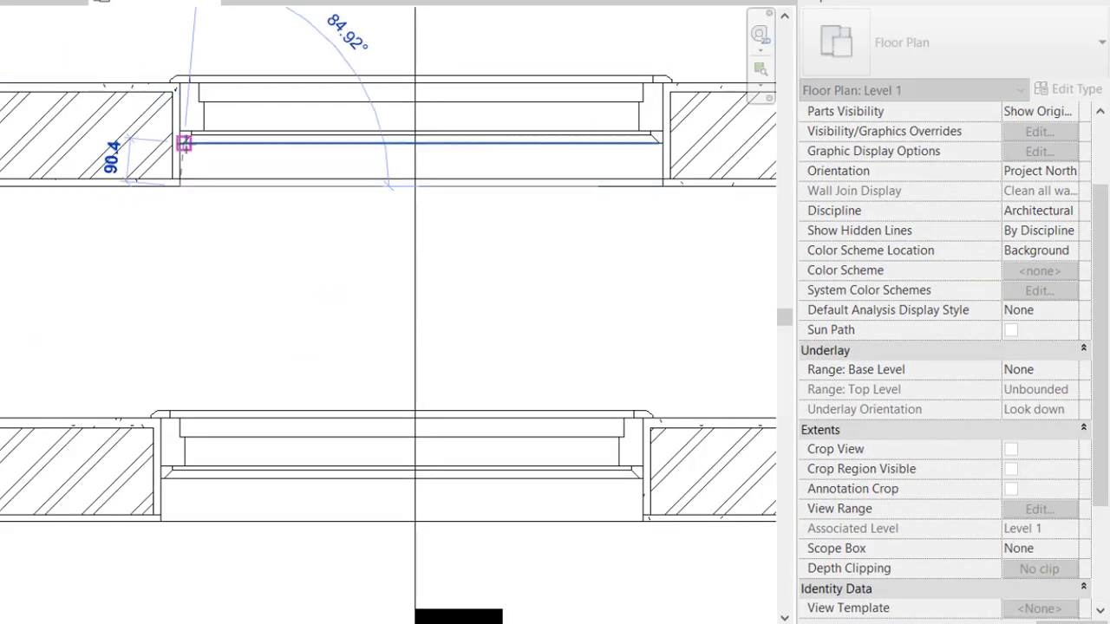
scroll(181, 141, up, 3)
click(174, 118)
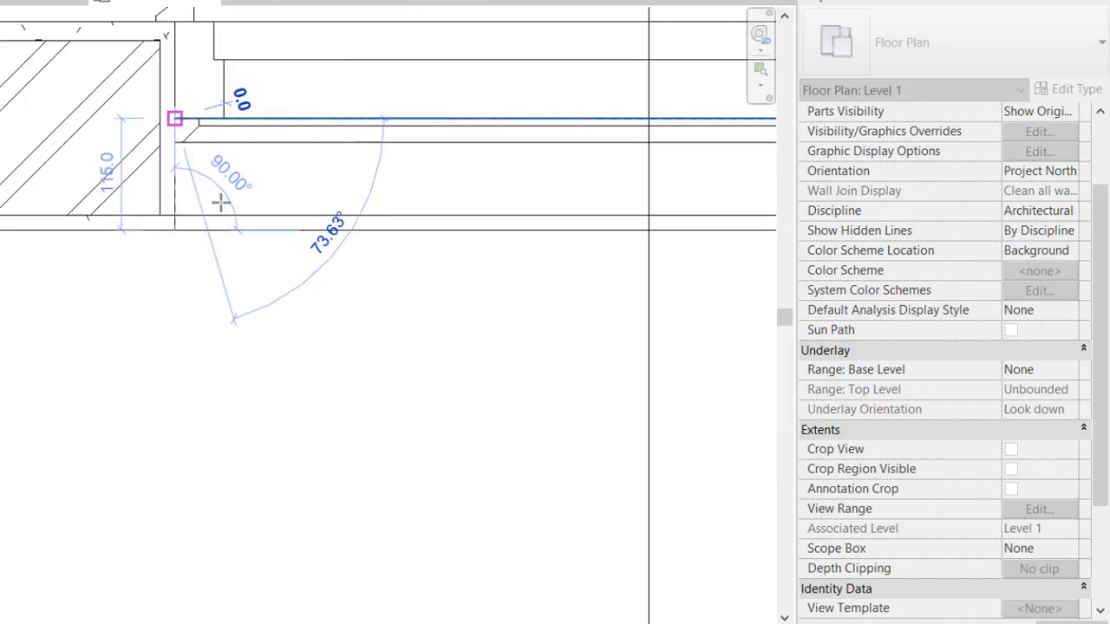
scroll(322, 326, down, 2)
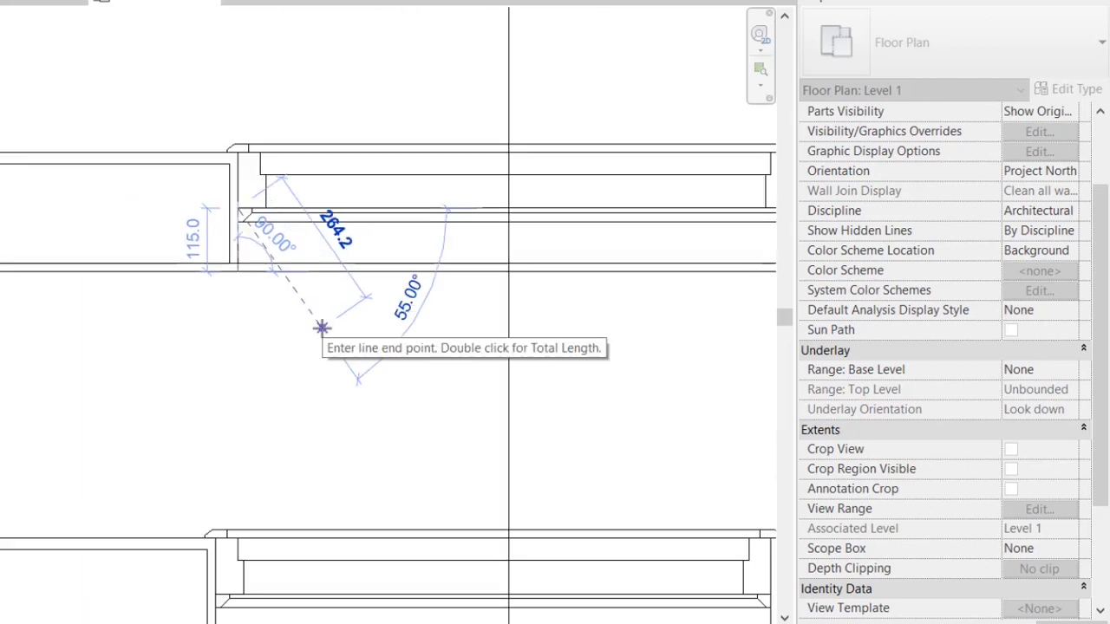
key(Escape)
key(Escape)
middle_drag(347, 243, 198, 208)
- Set the upper window's 13_Vị trí khung bao to =500-115, giving 385.0
click(198, 208)
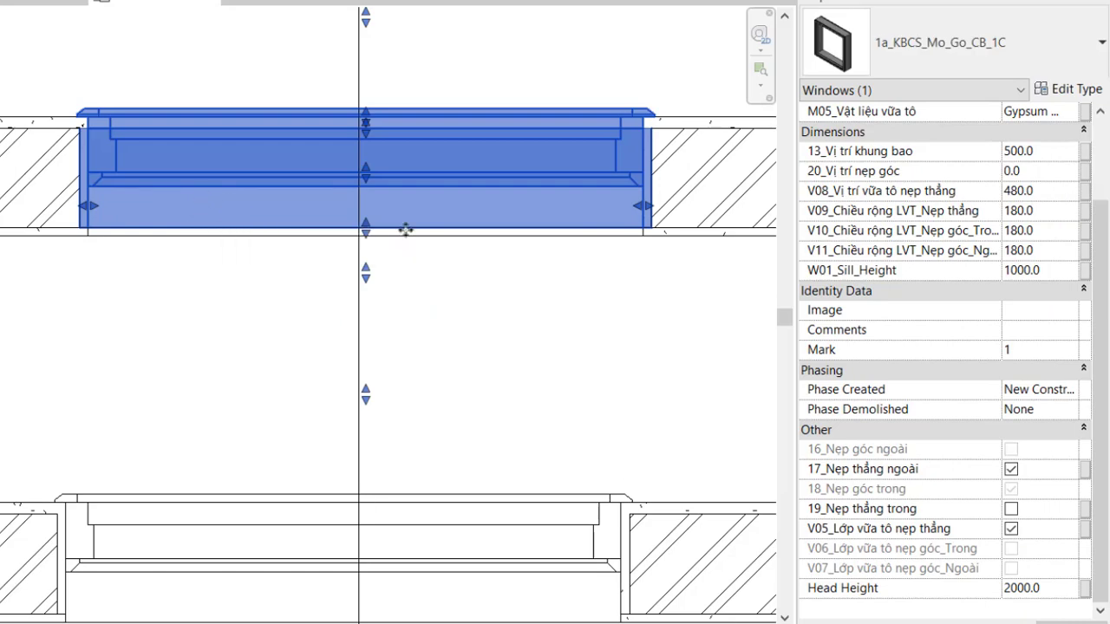
click(1038, 153)
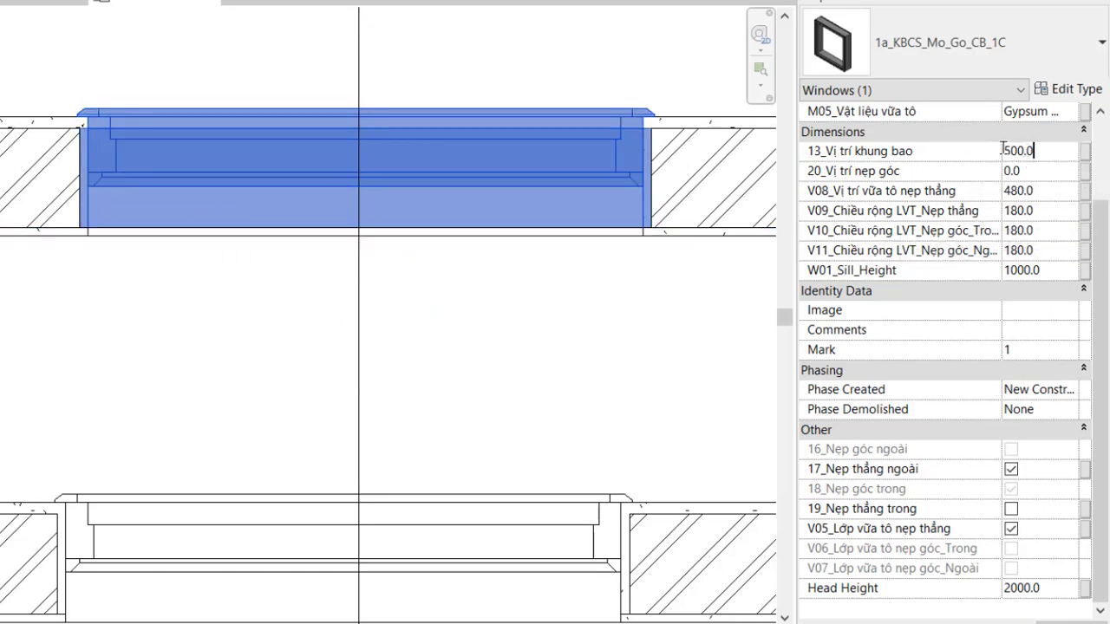
text(=)
click(1044, 150)
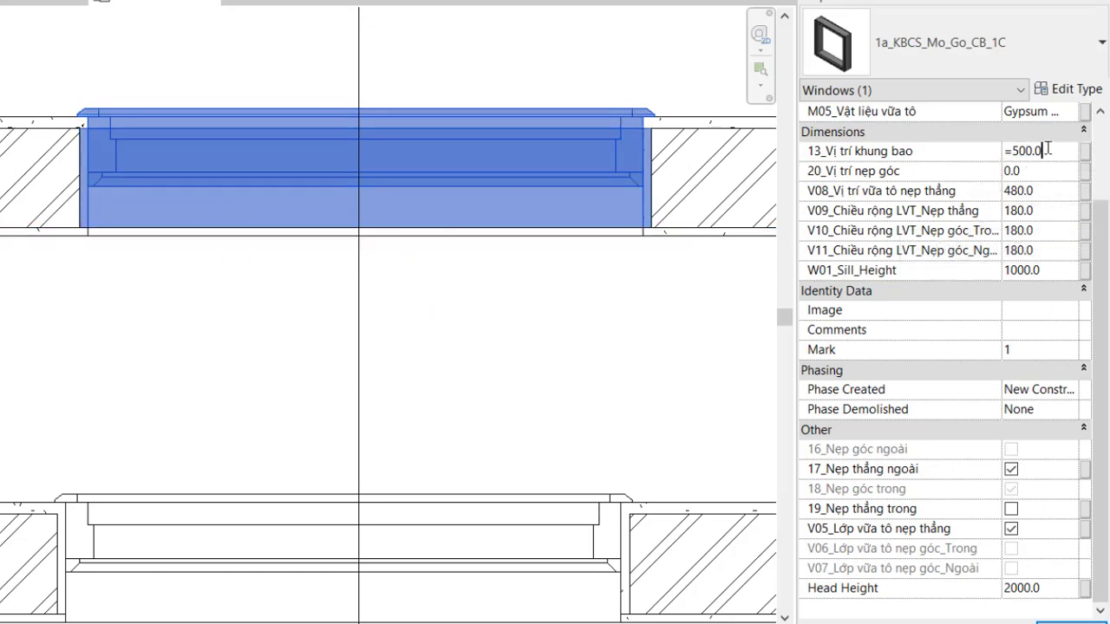
text(115)
click(36, 288)
scroll(38, 291, up, 2)
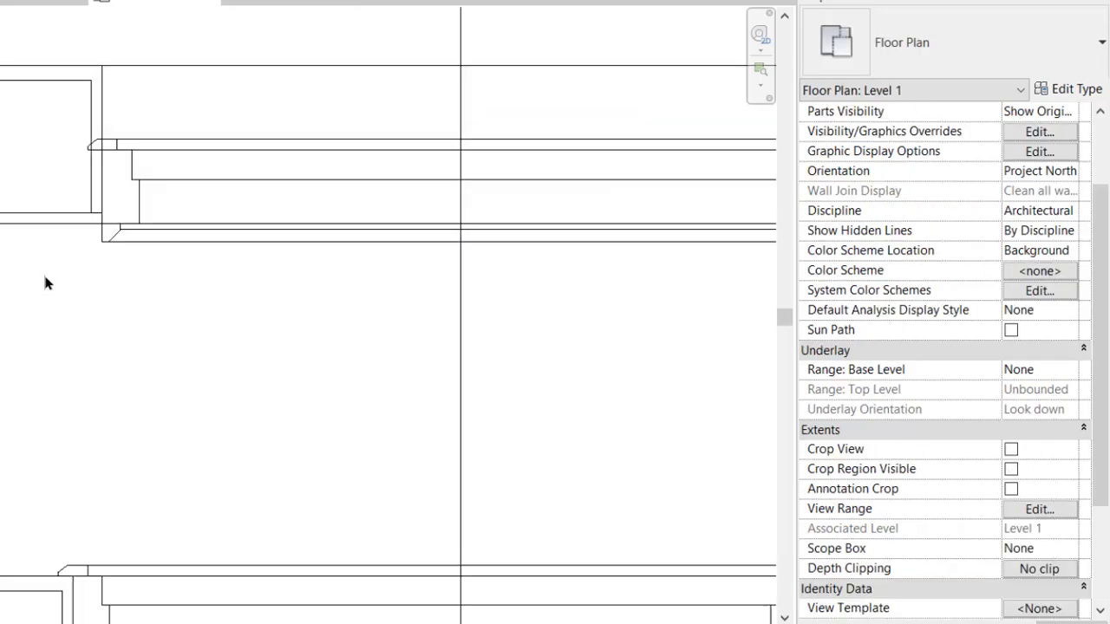
- On the upper window, tick 19_Nẹp thẳng trong and untick 17_Nẹp thẳng ngoài
click(112, 252)
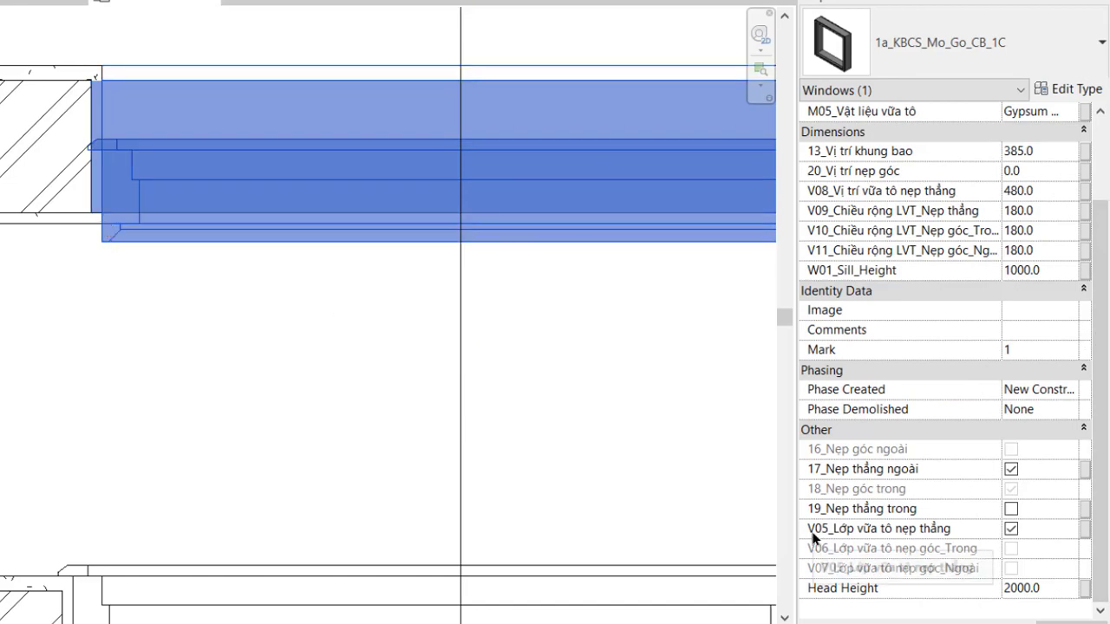
click(1011, 509)
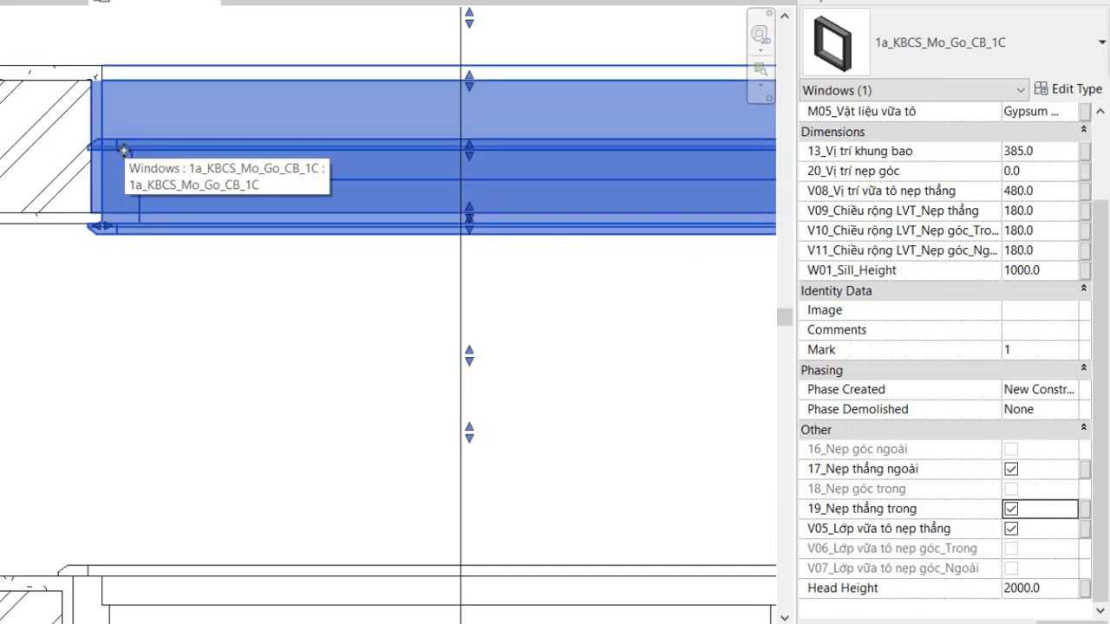
click(1011, 469)
click(258, 399)
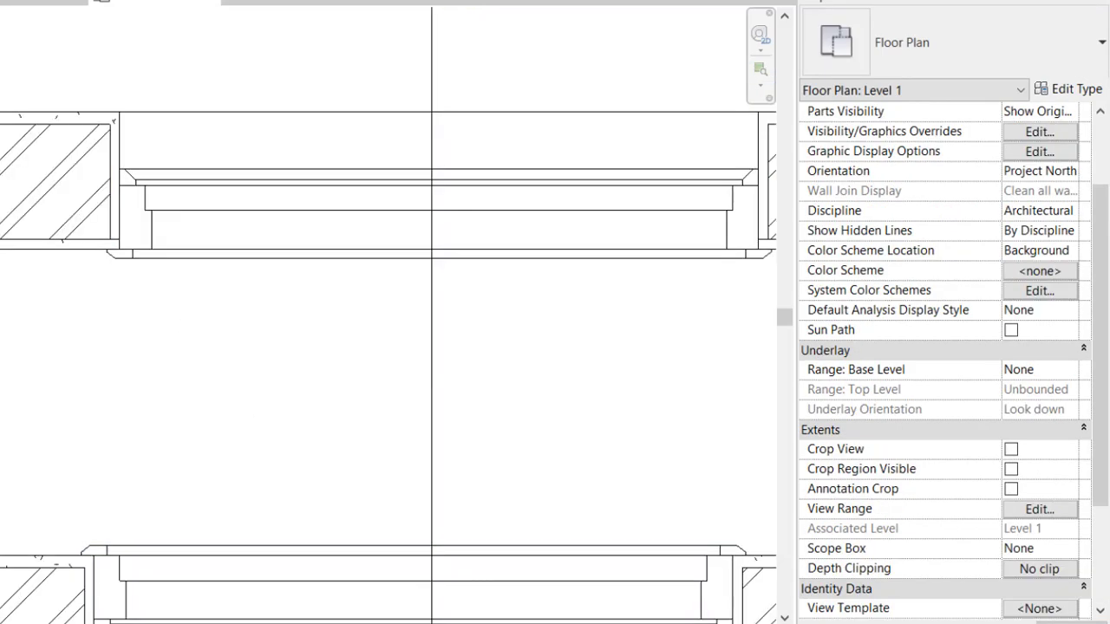
middle_drag(231, 441, 219, 238)
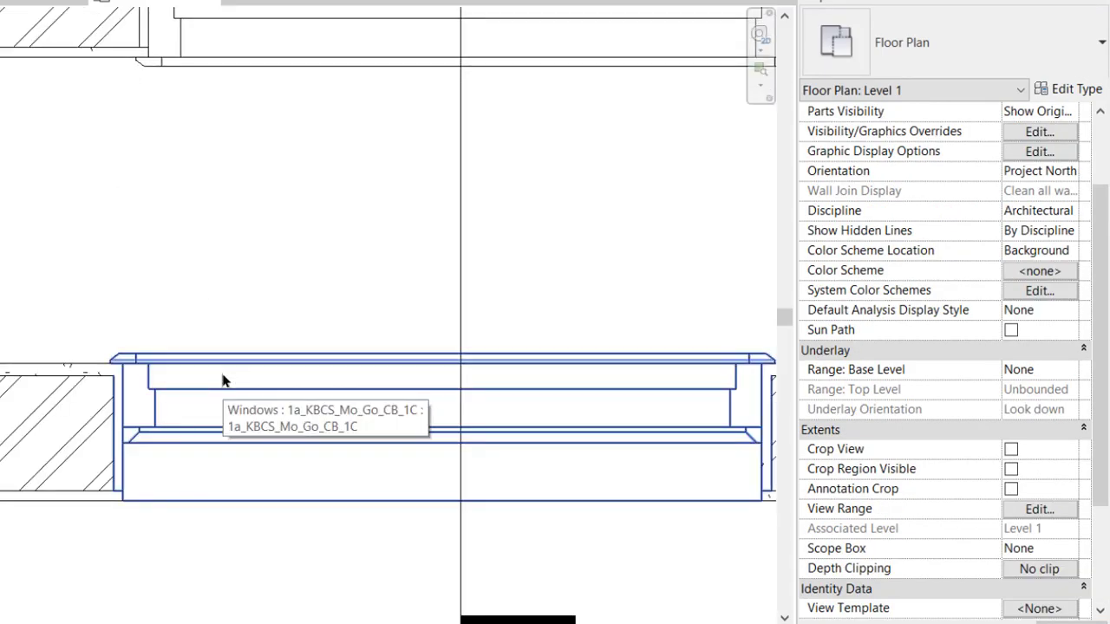
click(223, 376)
mouse_move(223, 376)
middle_down()
mouse_move(233, 485)
mouse_move(220, 426)
middle_up()
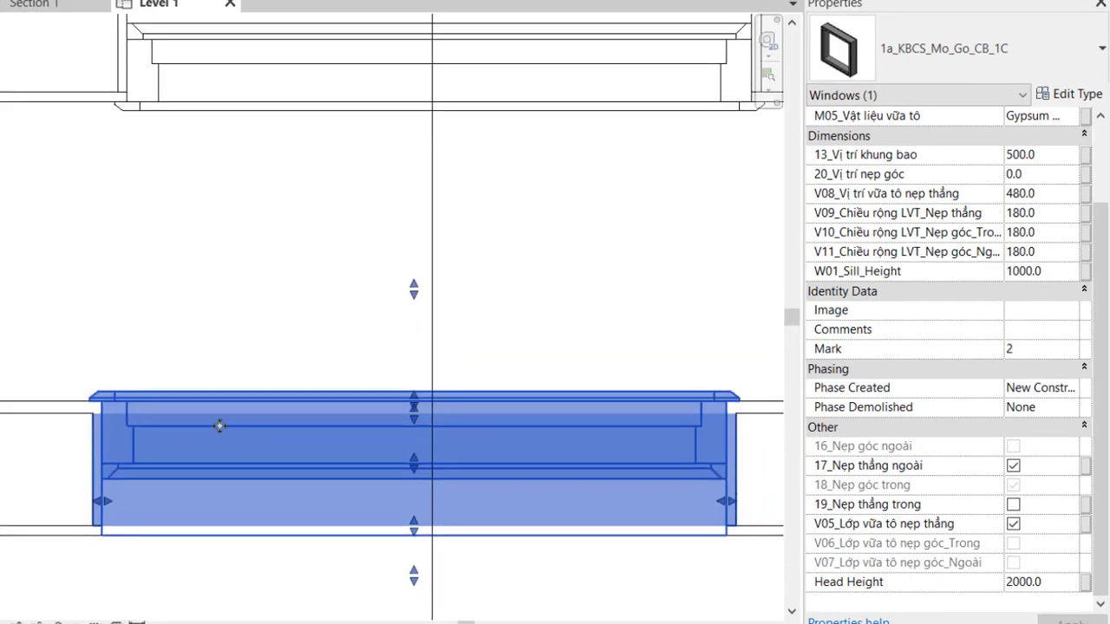
click(1047, 153)
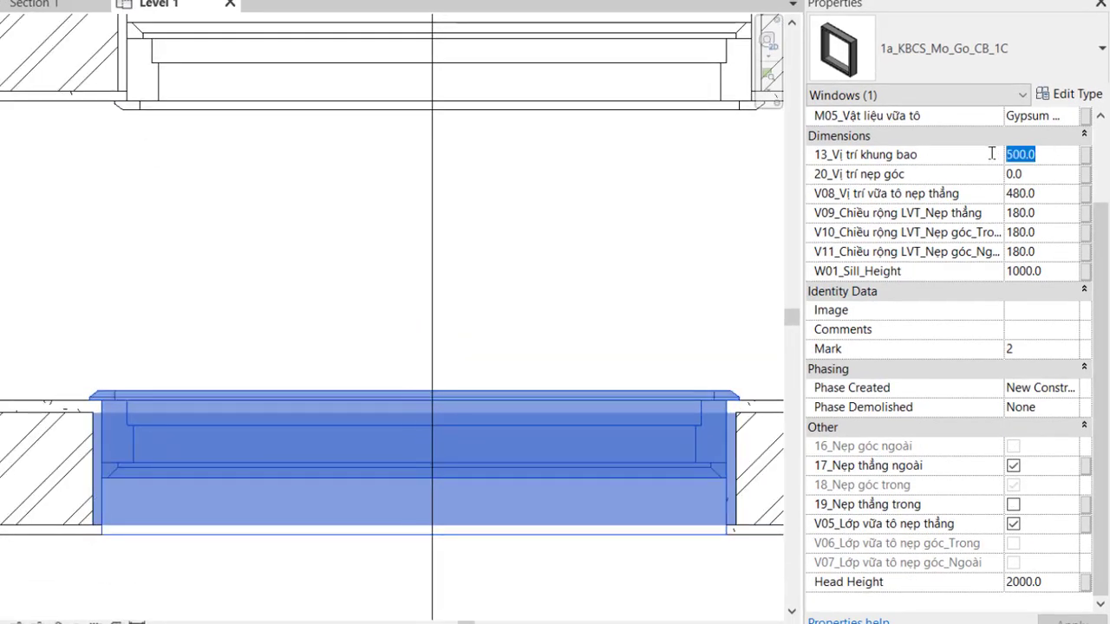
text(385)
key(Return)
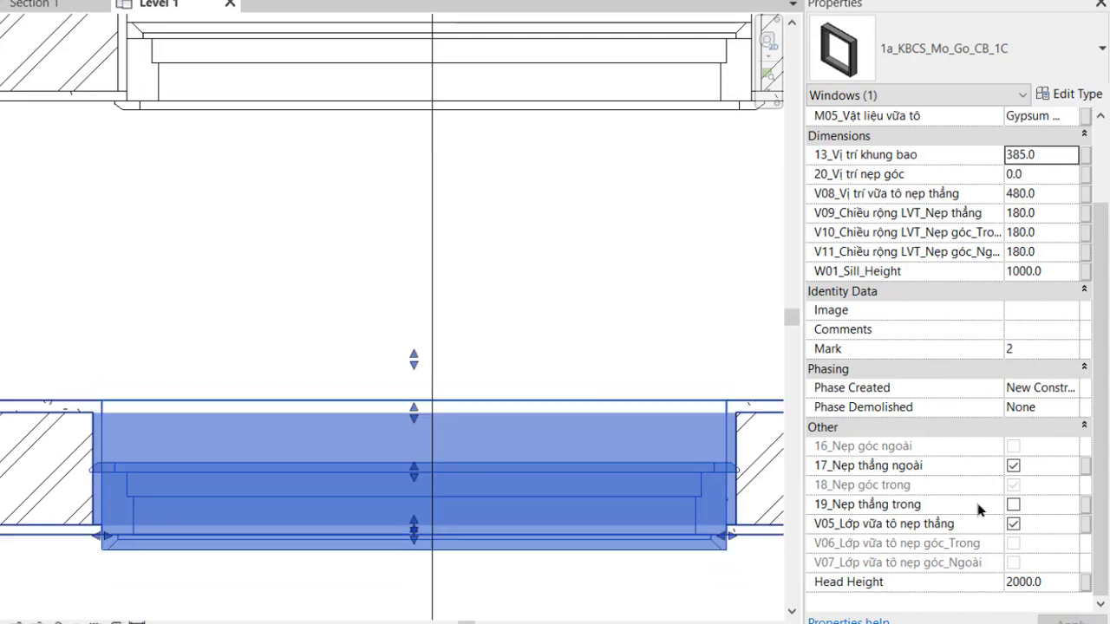
click(1012, 466)
click(1012, 505)
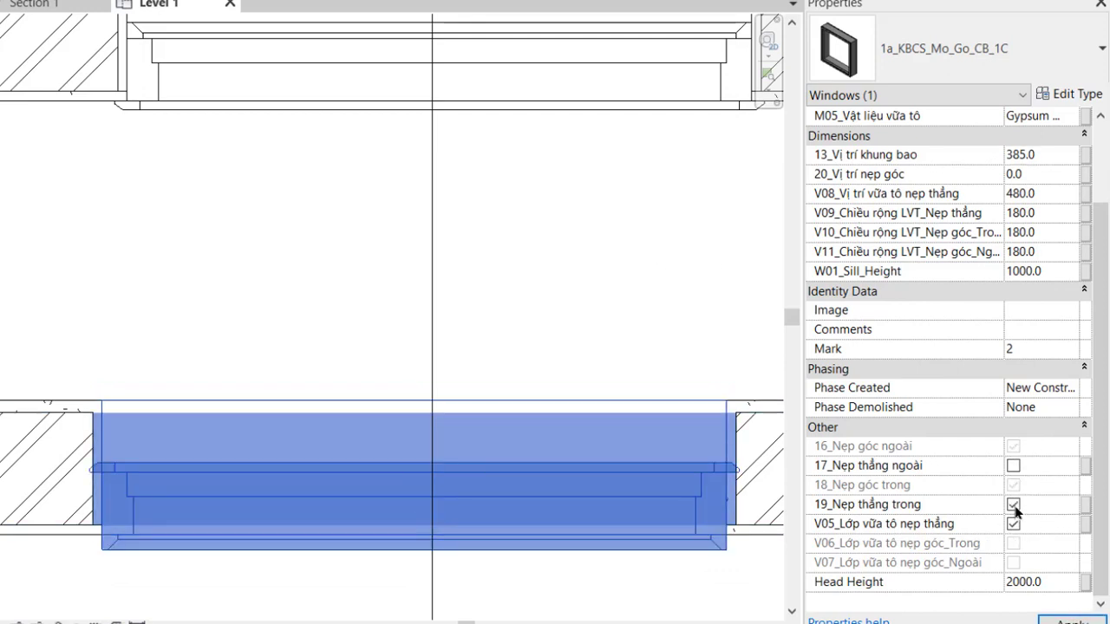
click(265, 314)
click(306, 591)
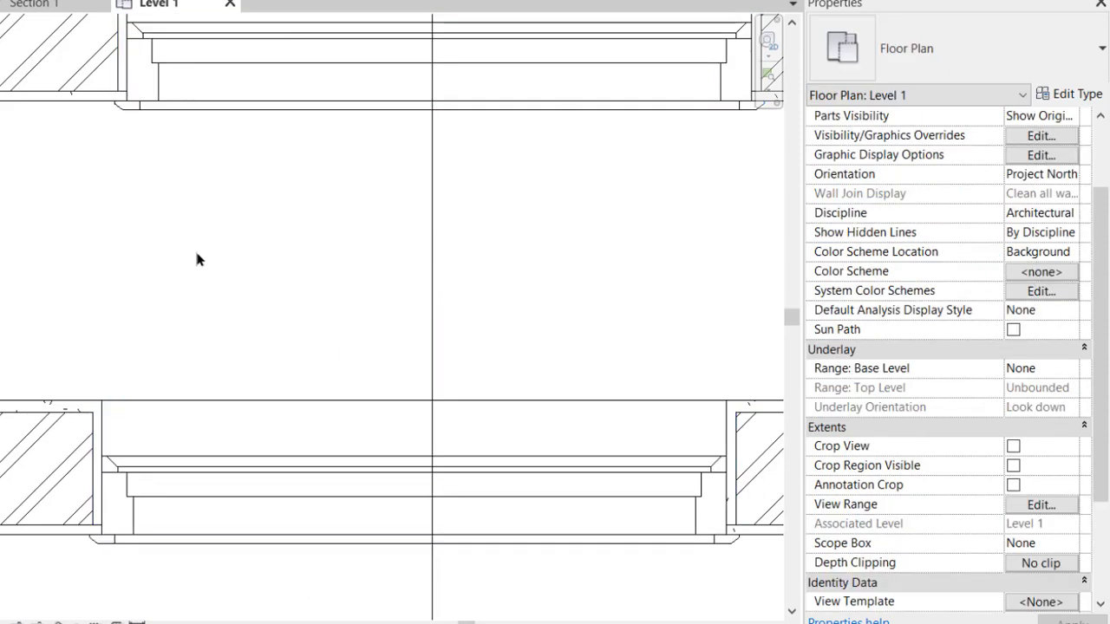
scroll(199, 250, down, 1)
middle_drag(199, 251, 154, 346)
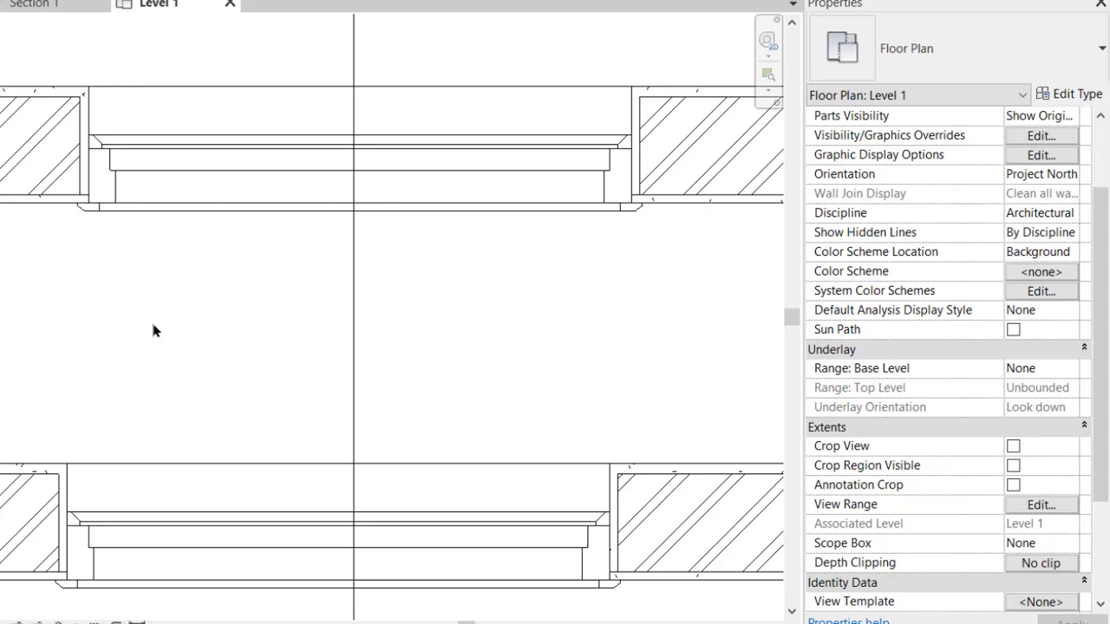
- Change the upper window's 13_Vị trí khung bao from 385 to 450, correcting an initial 400 entry
click(124, 208)
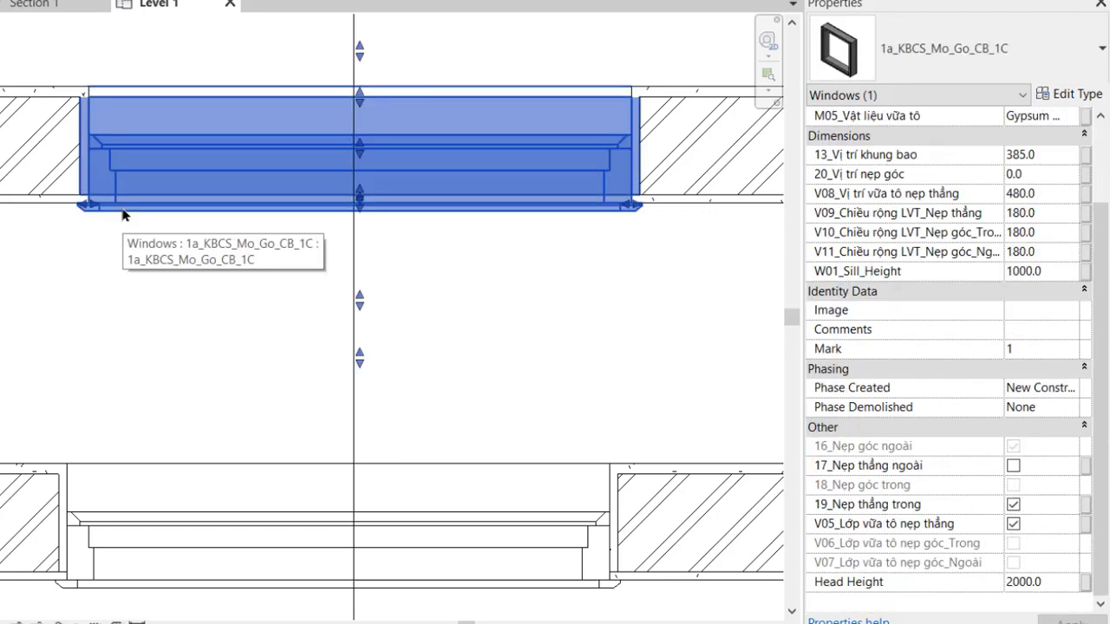
click(1044, 155)
text(40)
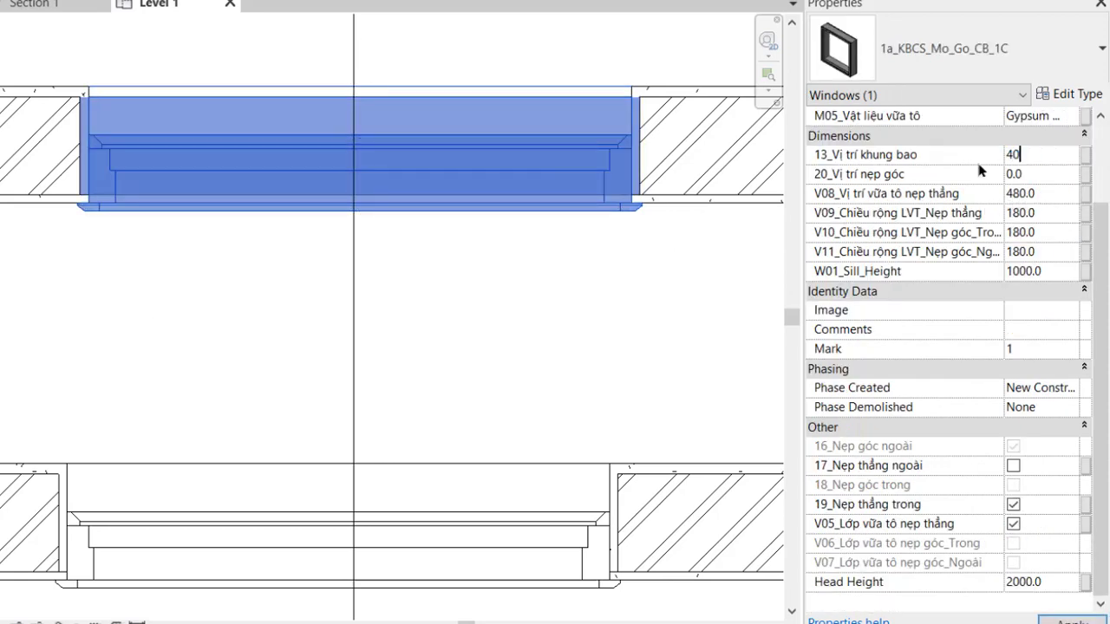
text(0.0)
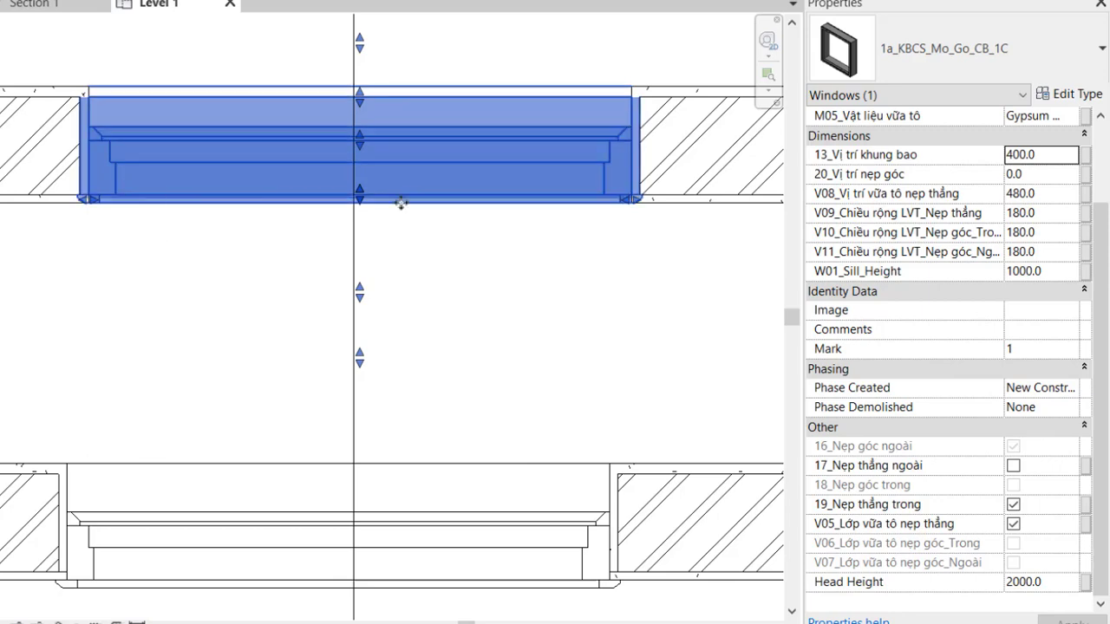
drag(1037, 156, 984, 155)
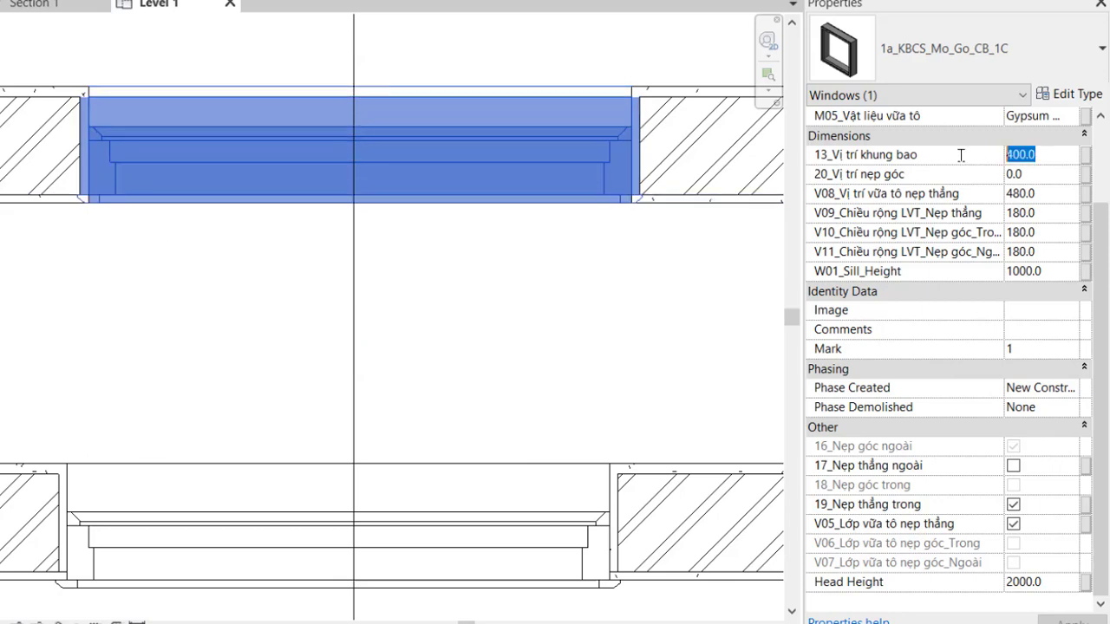
key(BackSpace)
text(50)
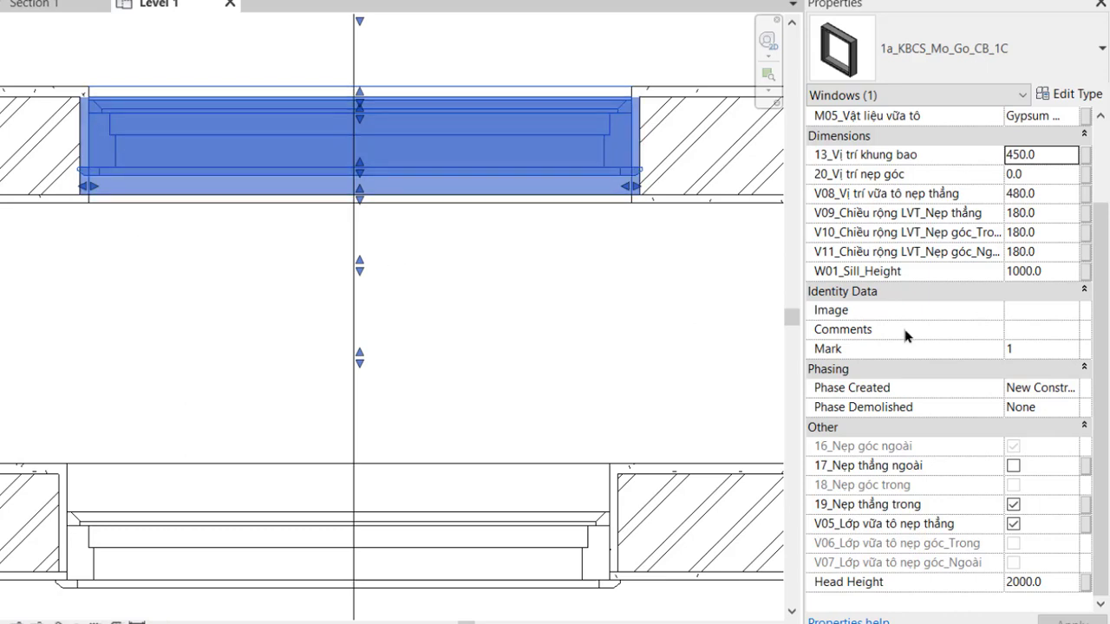
- Untick the upper window's 19_Nẹp thẳng trong, then give window Mark 2 a 13_Vị trí khung bao of 450.0
click(1013, 505)
click(530, 345)
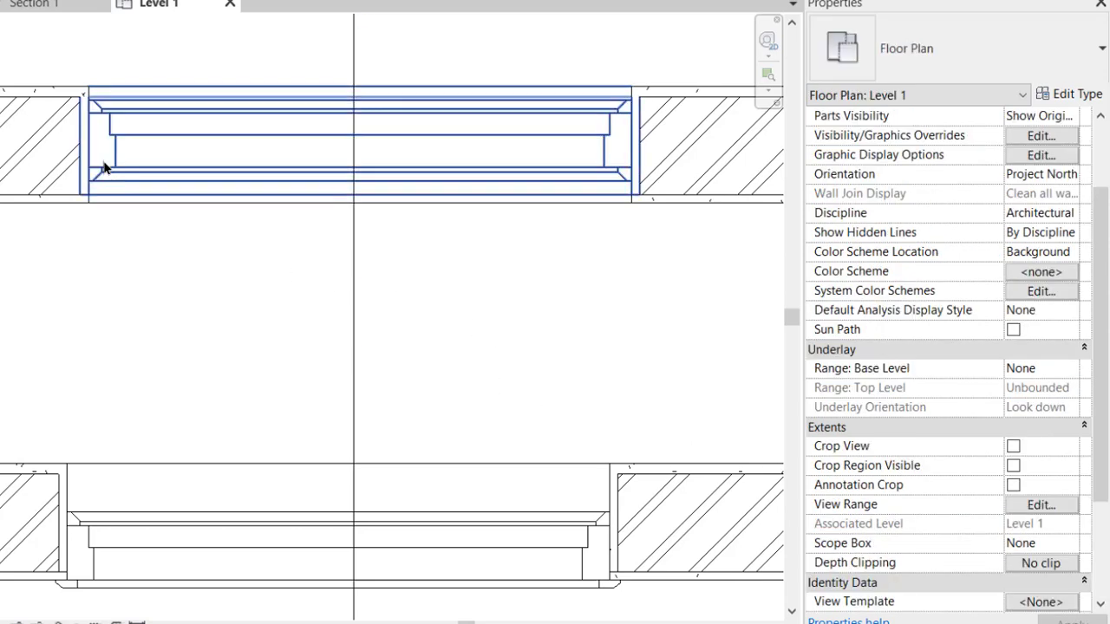
click(176, 525)
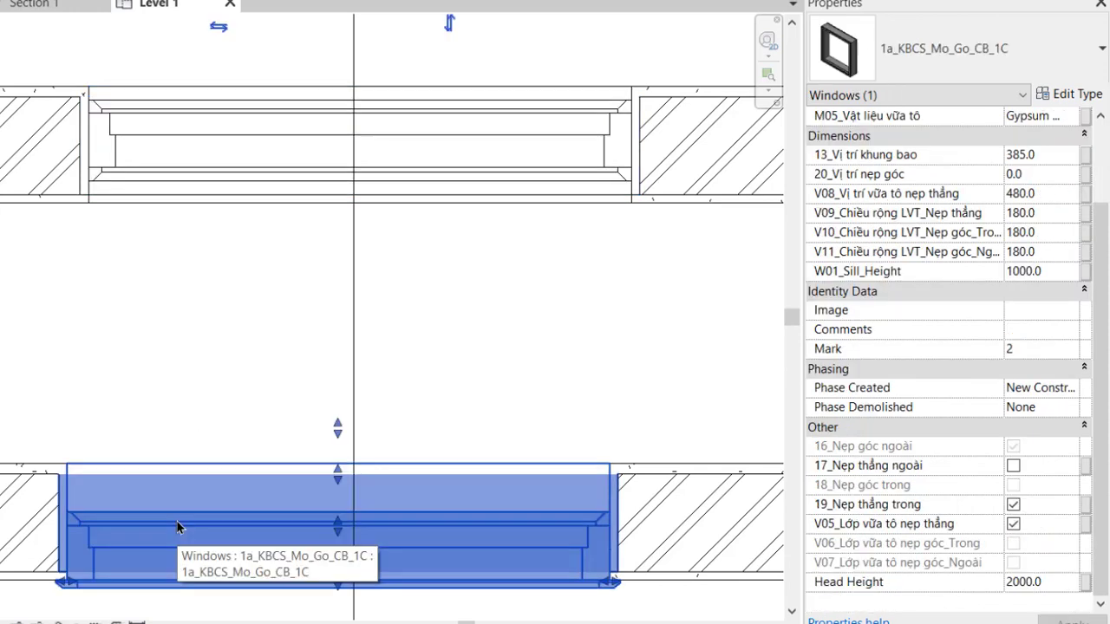
click(1045, 195)
click(1046, 154)
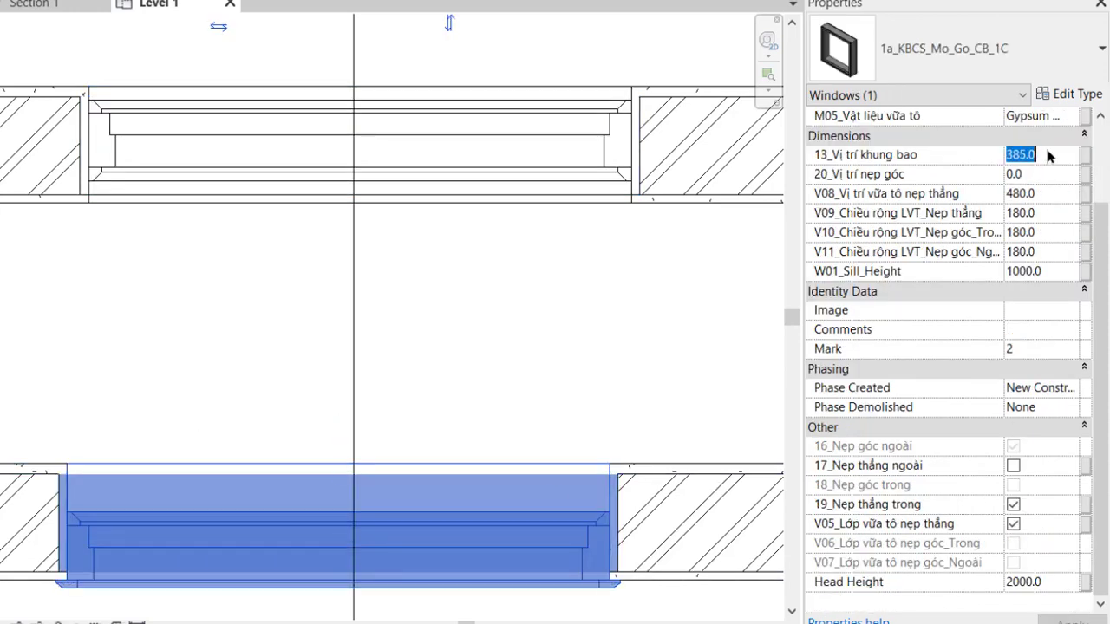
text(450)
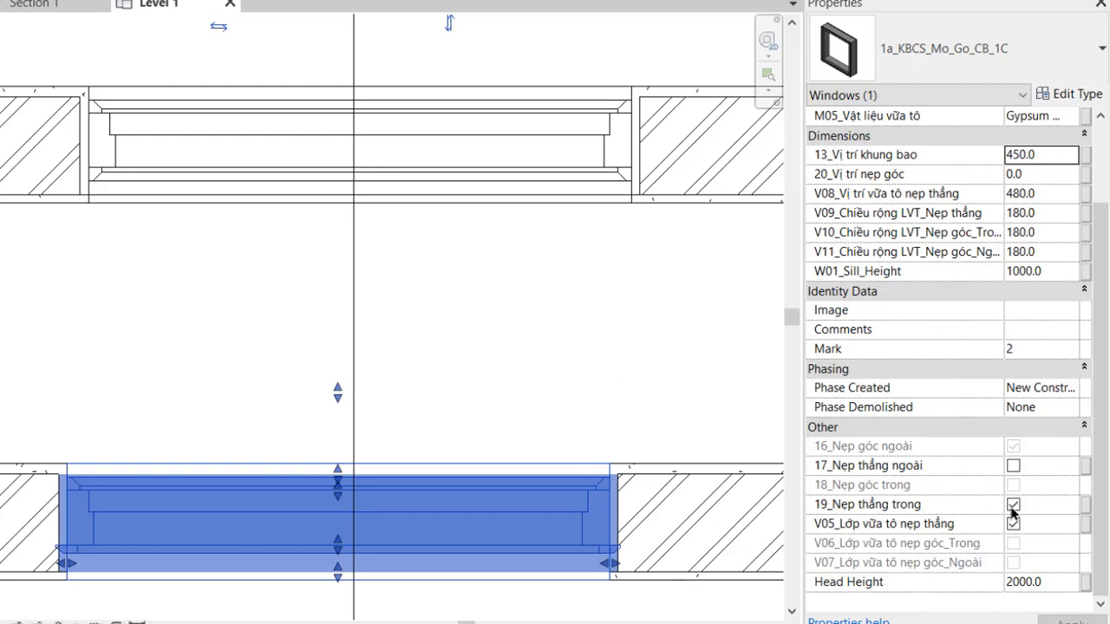
click(452, 330)
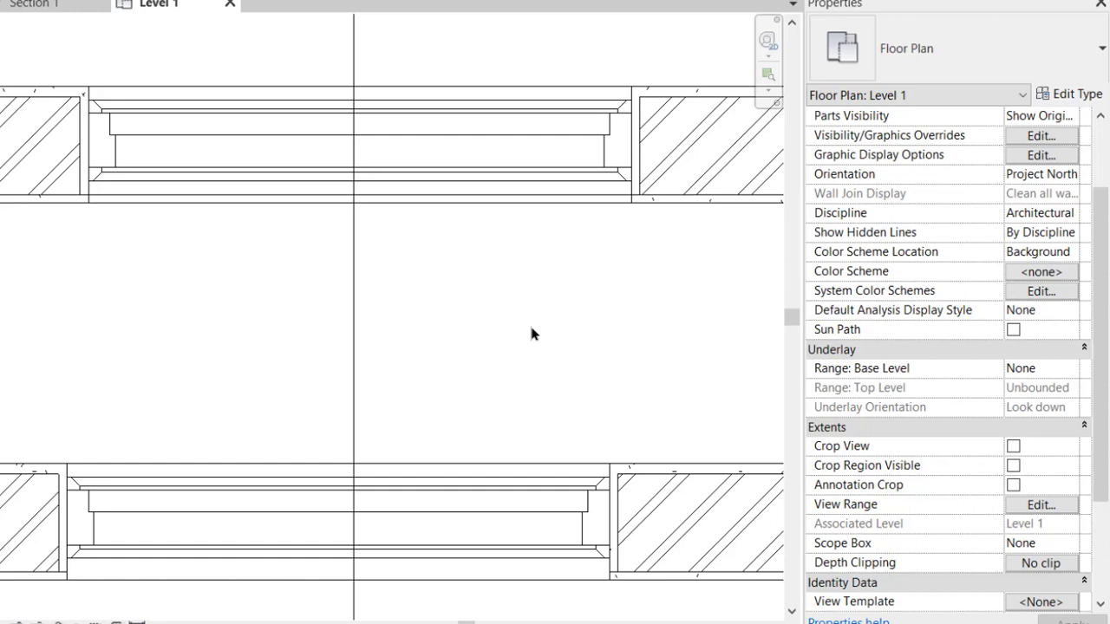
- Set the 1a_KBCS_Mo_Go_CB_1C type's 03_Chiều dày theo tường back to 215
middle_drag(233, 277, 264, 407)
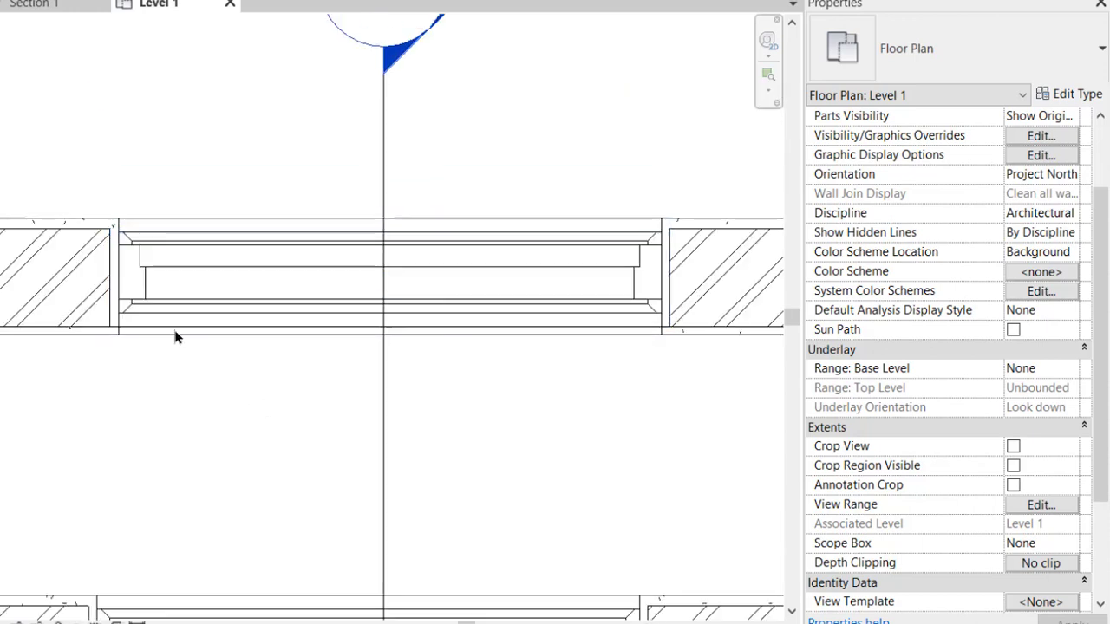
click(149, 310)
middle_drag(191, 423, 188, 315)
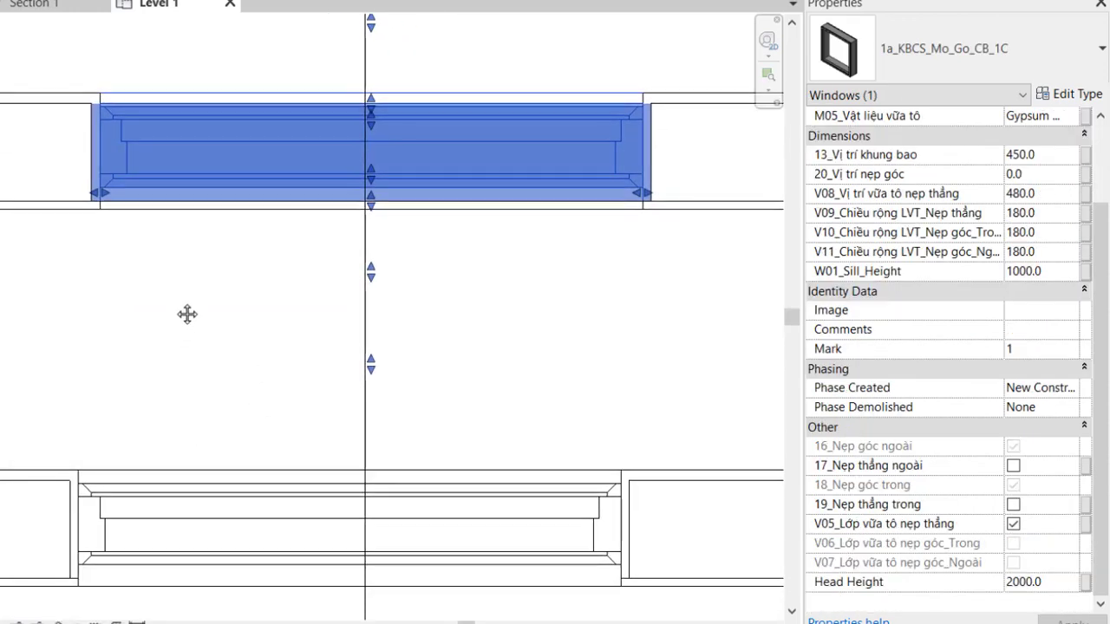
click(1072, 94)
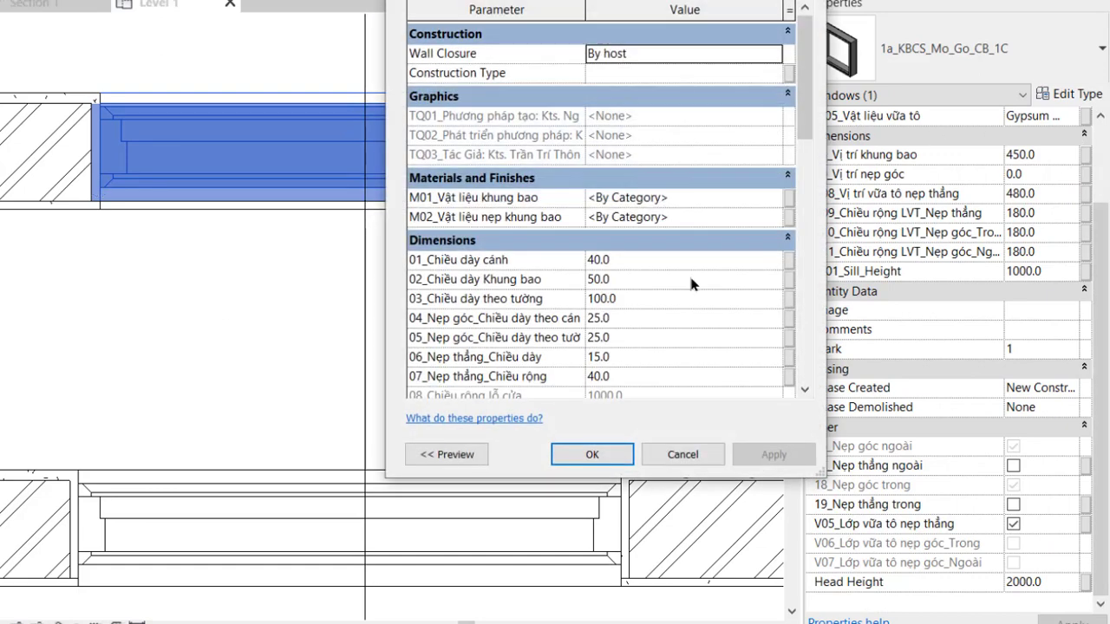
click(645, 299)
text(215)
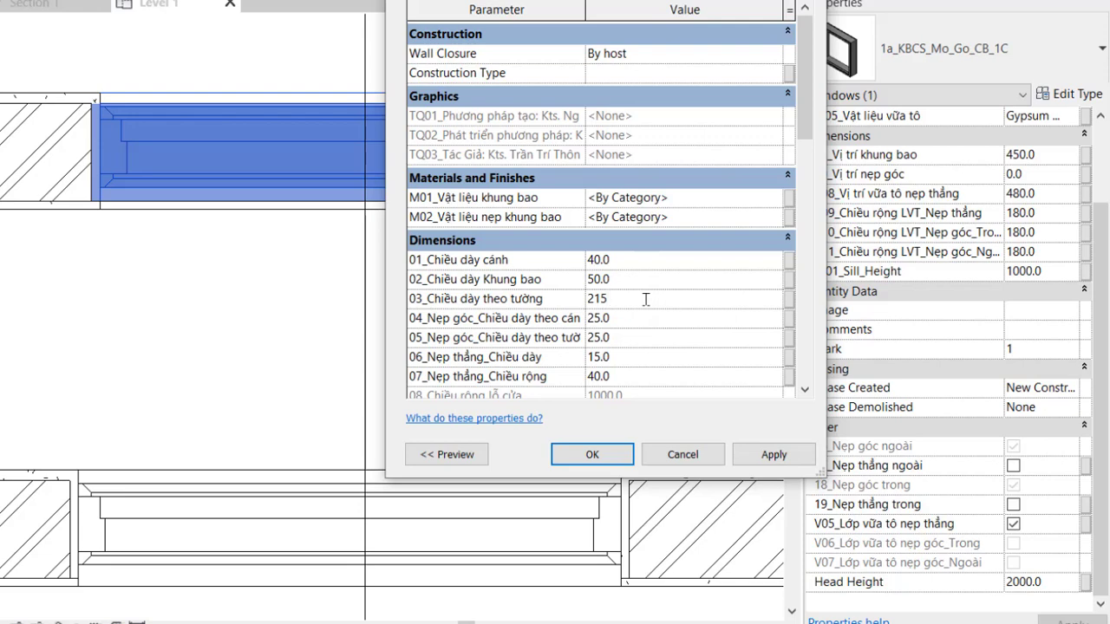
click(591, 454)
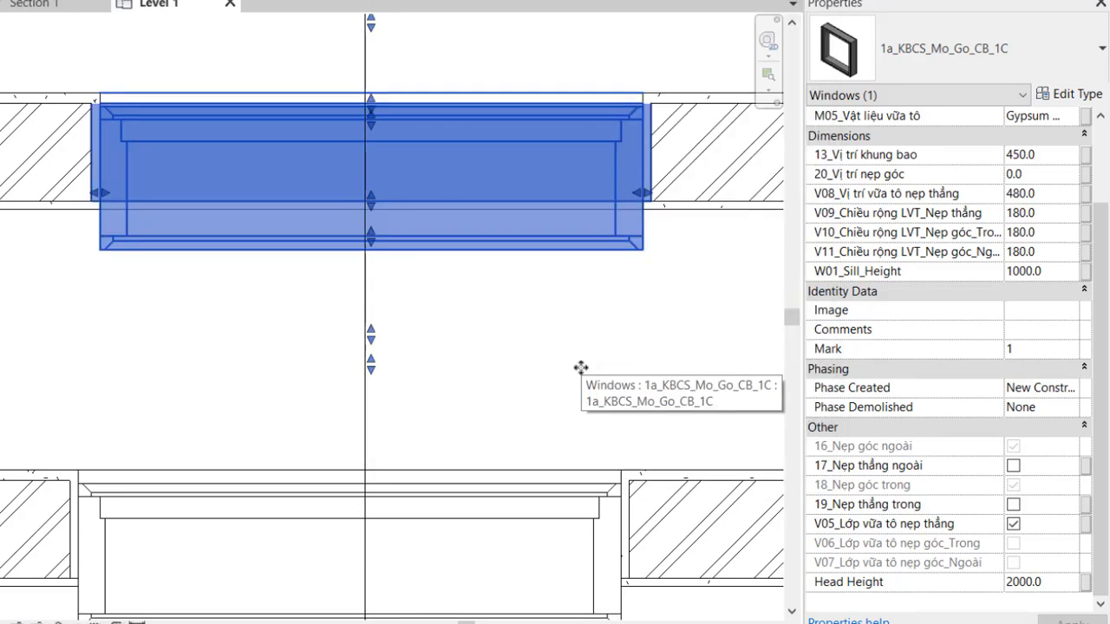
- Set the upper window's 13_Vị trí khung bao frame position to 500
click(1044, 158)
text(50)
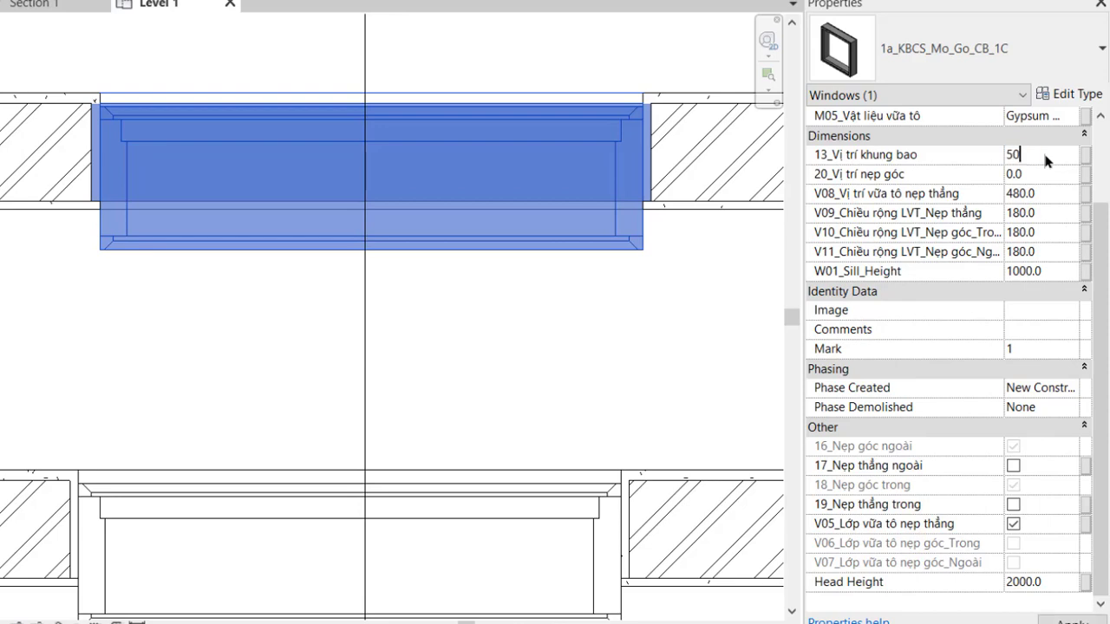
text(0)
click(476, 235)
click(459, 223)
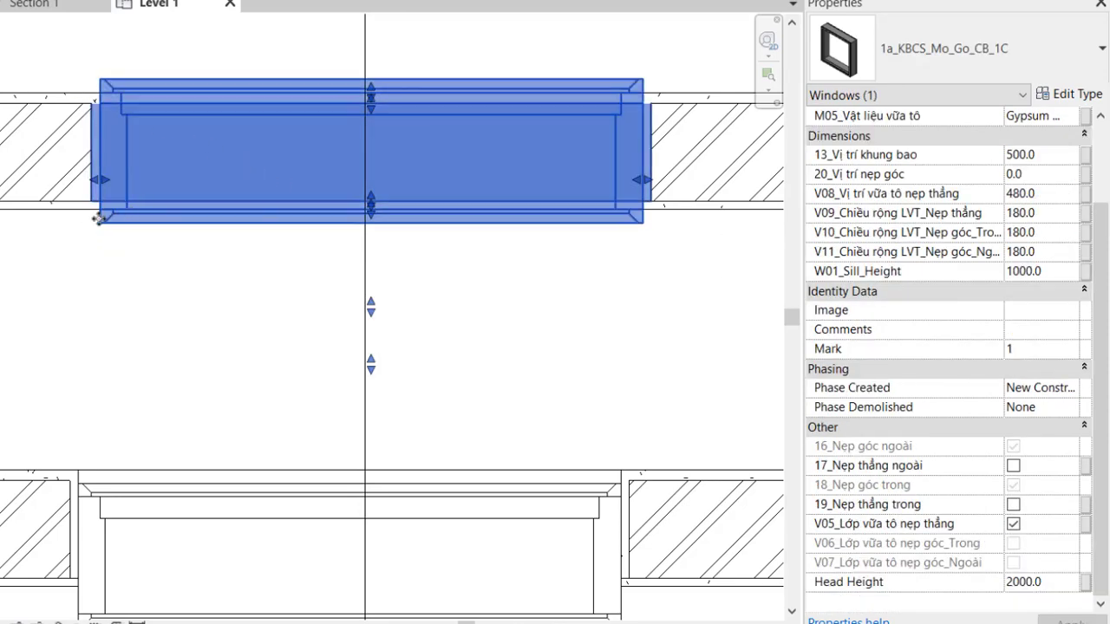
- Tick 17_Nẹp thẳng ngoài and 19_Nẹp thẳng trong, apply, then untick V05_Lớp vữa tô nẹp thẳng
click(1013, 466)
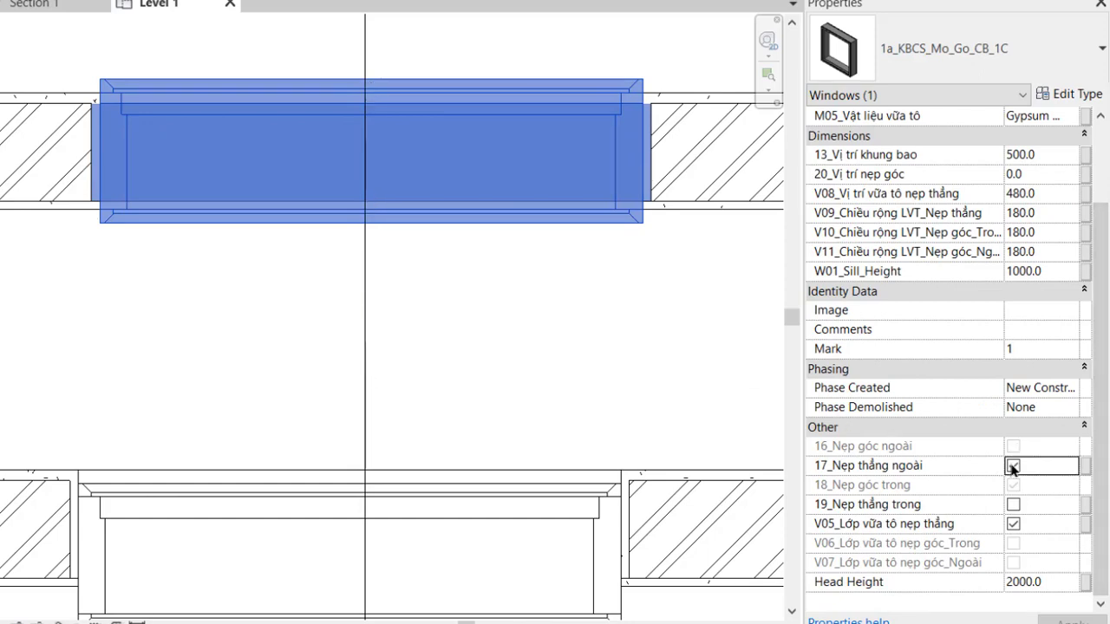
click(1014, 506)
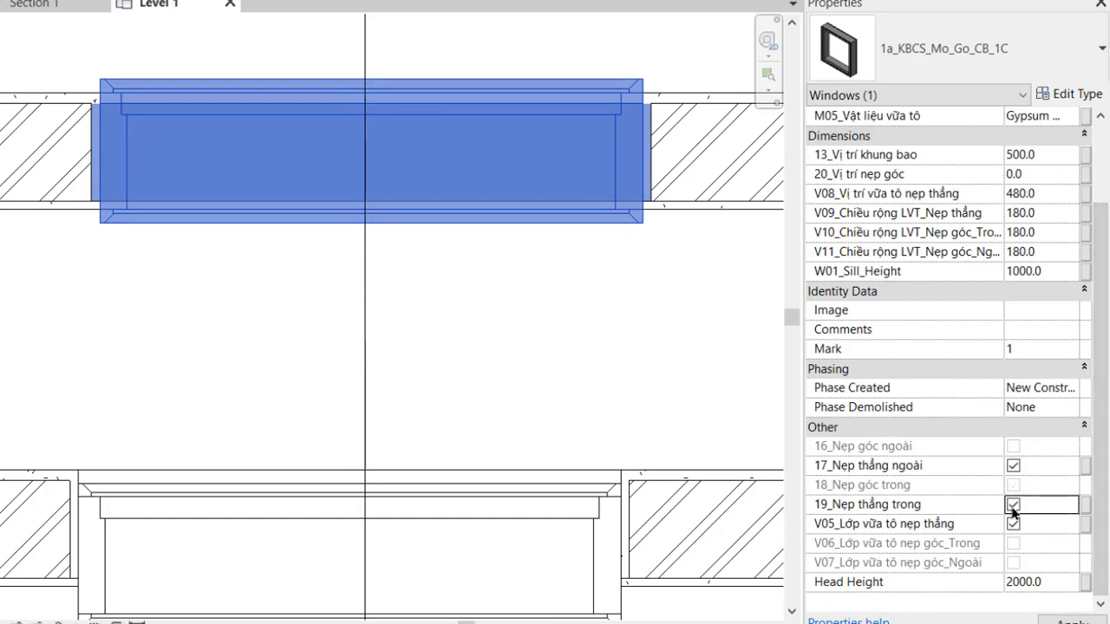
click(1072, 621)
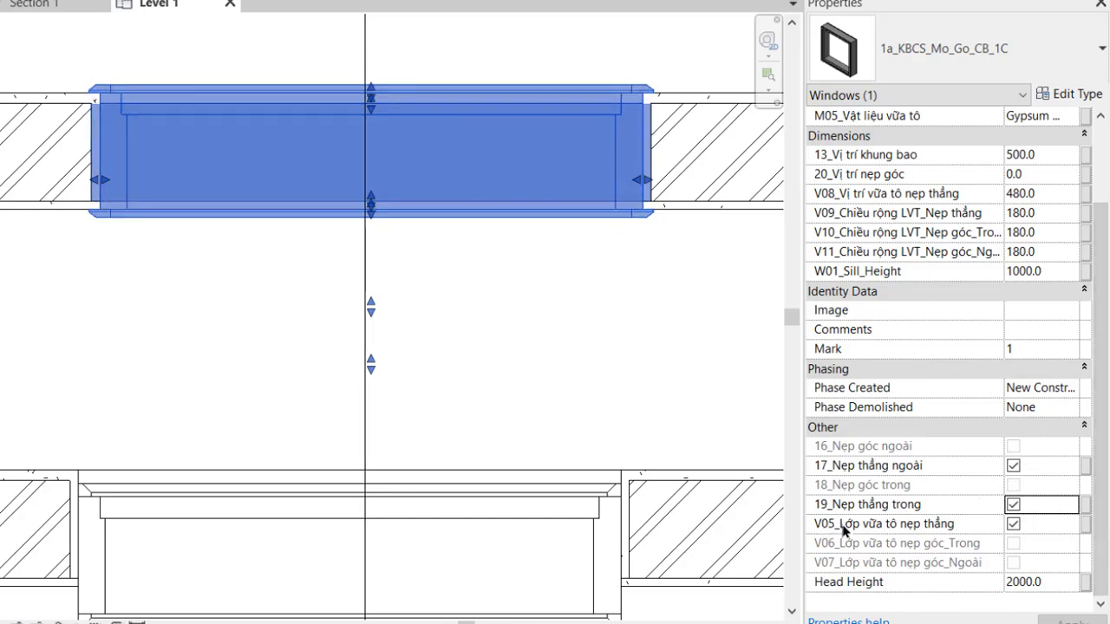
click(1009, 525)
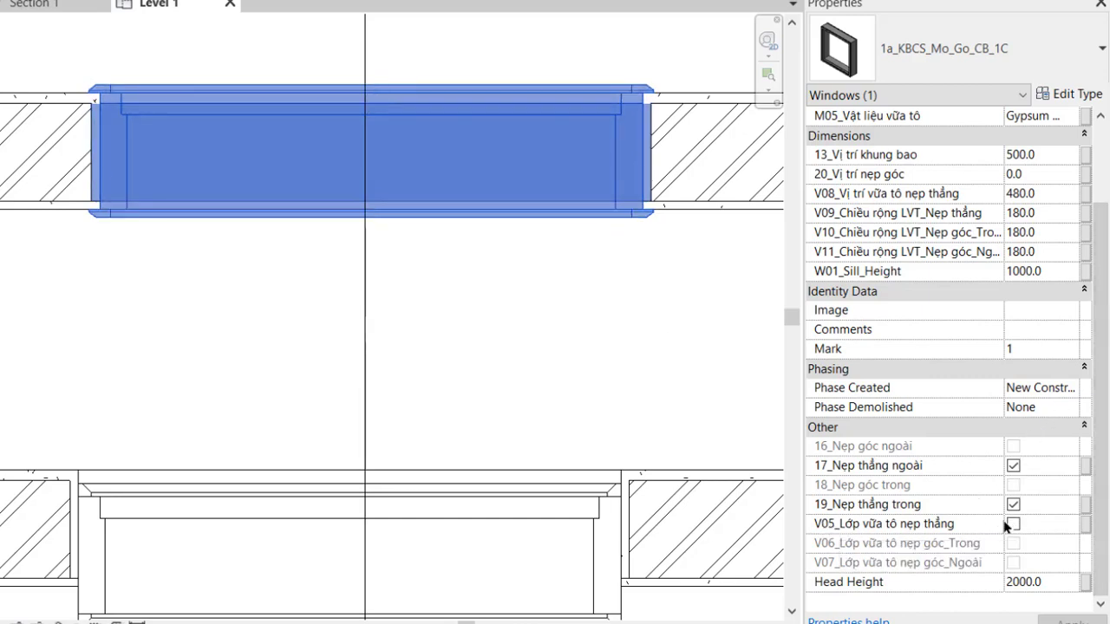
click(7, 329)
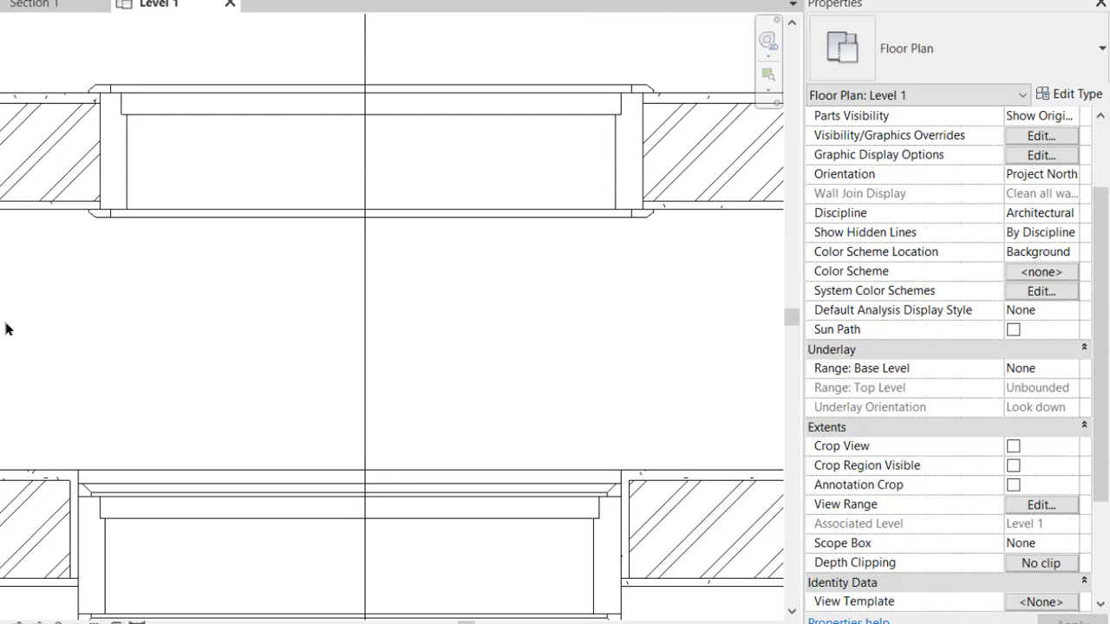
- Set window Mark 2's 13_Vị trí khung bao frame position to 500
scroll(76, 353, down, 2)
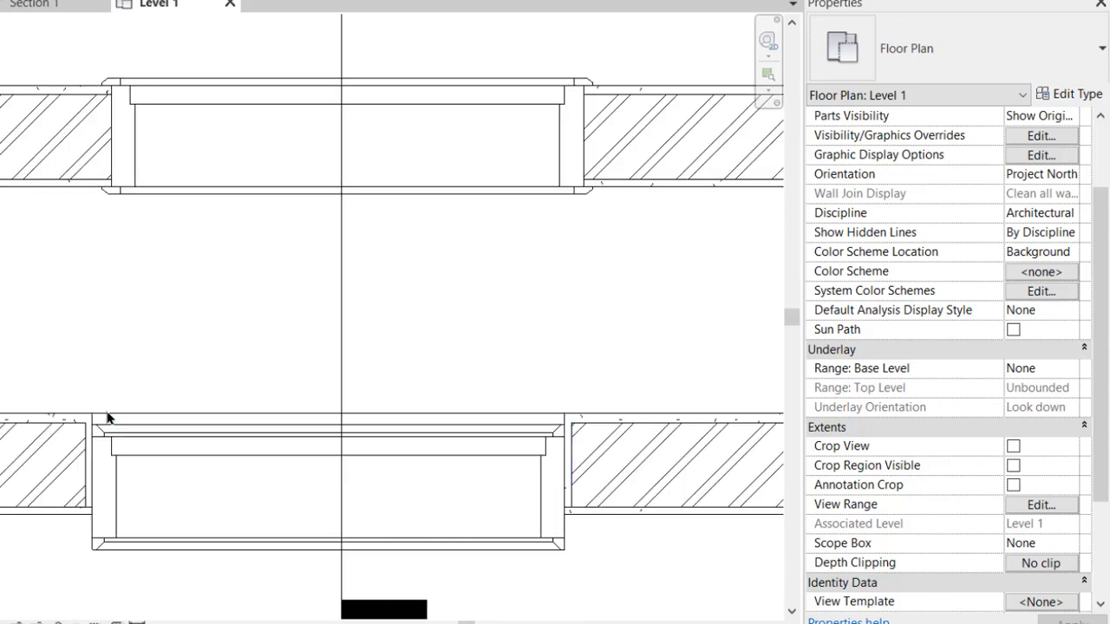
click(111, 442)
middle_drag(157, 332, 158, 343)
click(1045, 155)
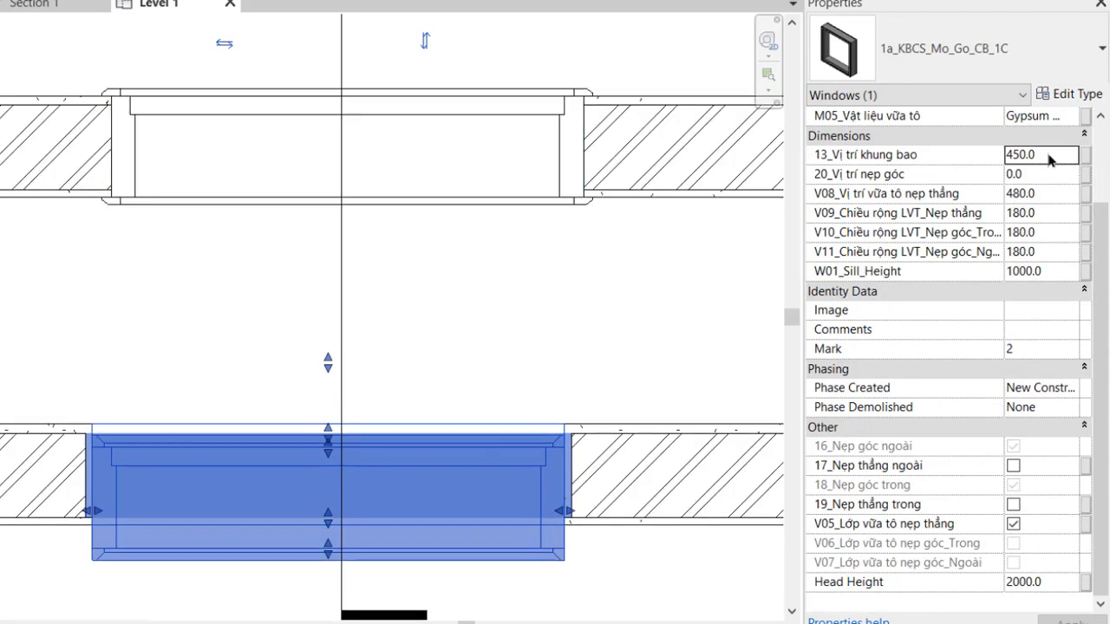
text(500)
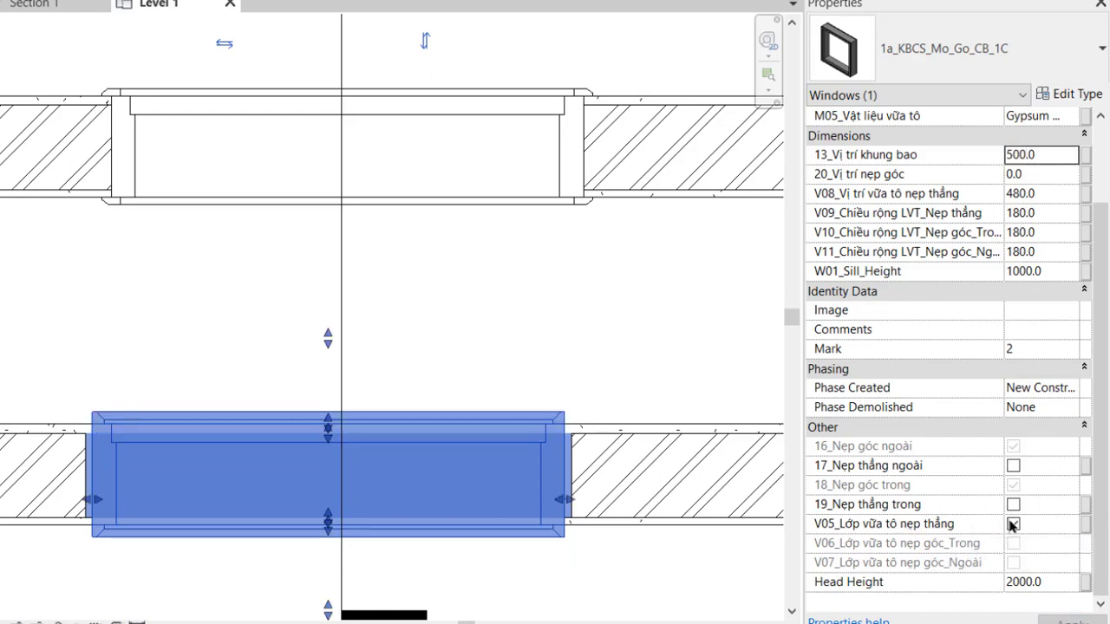
- On window Mark 2, untick V05_Lớp vữa tô nẹp thẳng and tick 17_Nẹp thẳng ngoài and 19_Nẹp thẳng trong
click(1013, 524)
click(1013, 466)
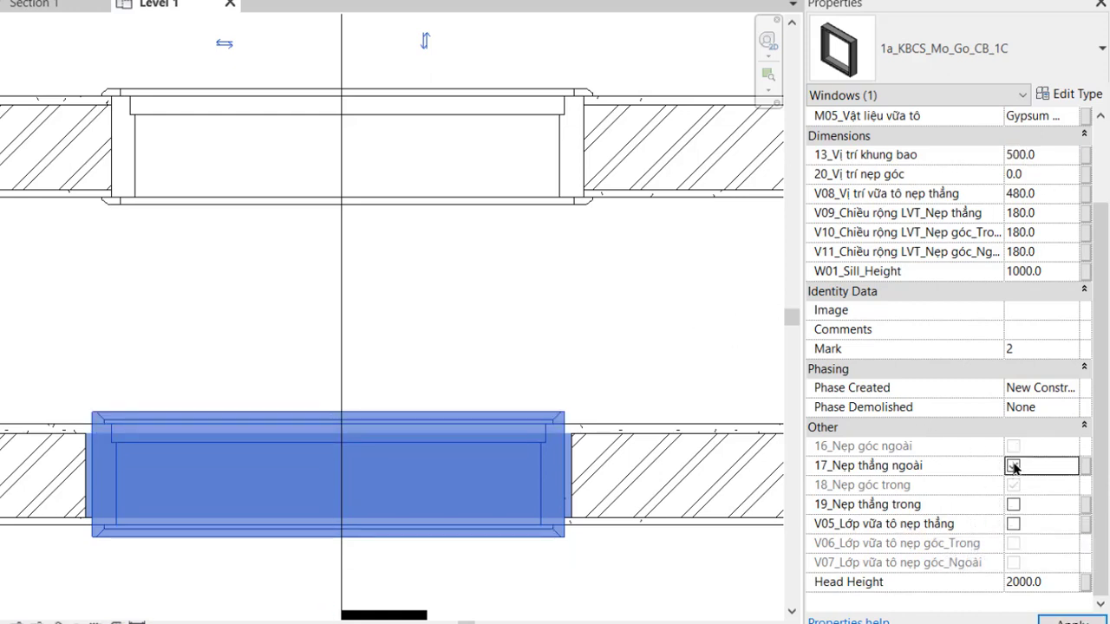
click(1013, 505)
click(705, 339)
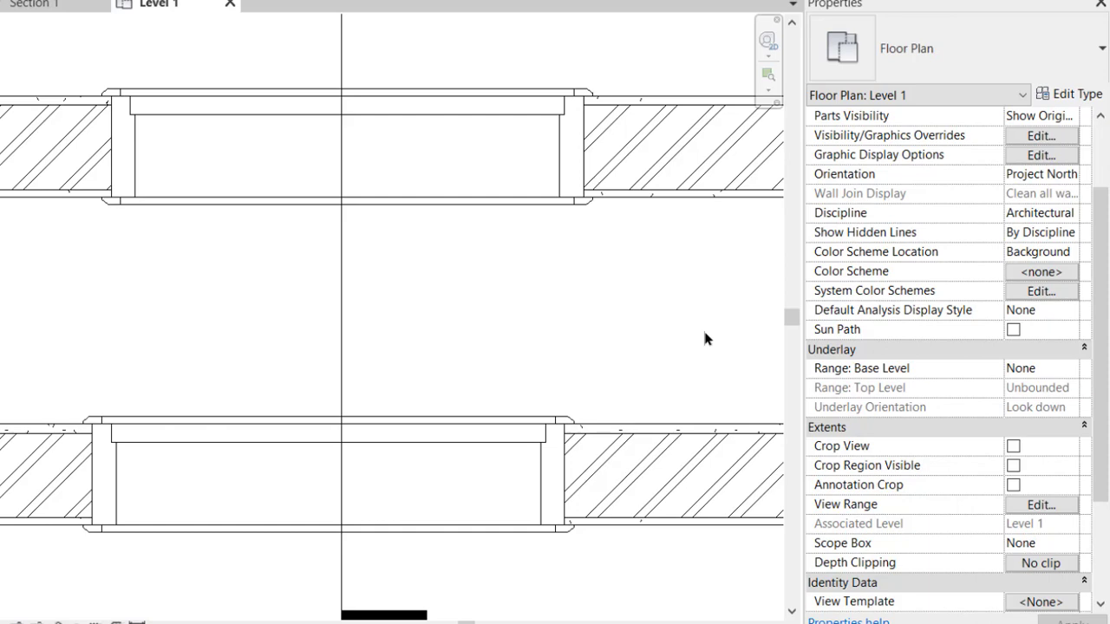
- Change the 1a_KBCS_Mo_Go_CB_1C type's 03_Chiều dày theo tường from 215 to 100
click(174, 173)
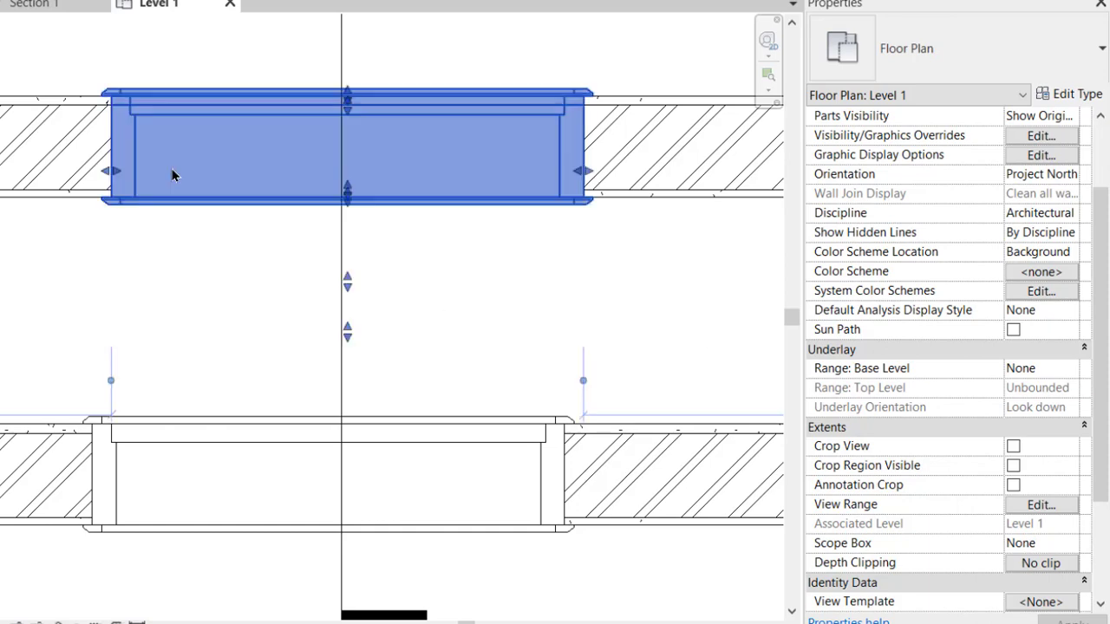
click(1068, 96)
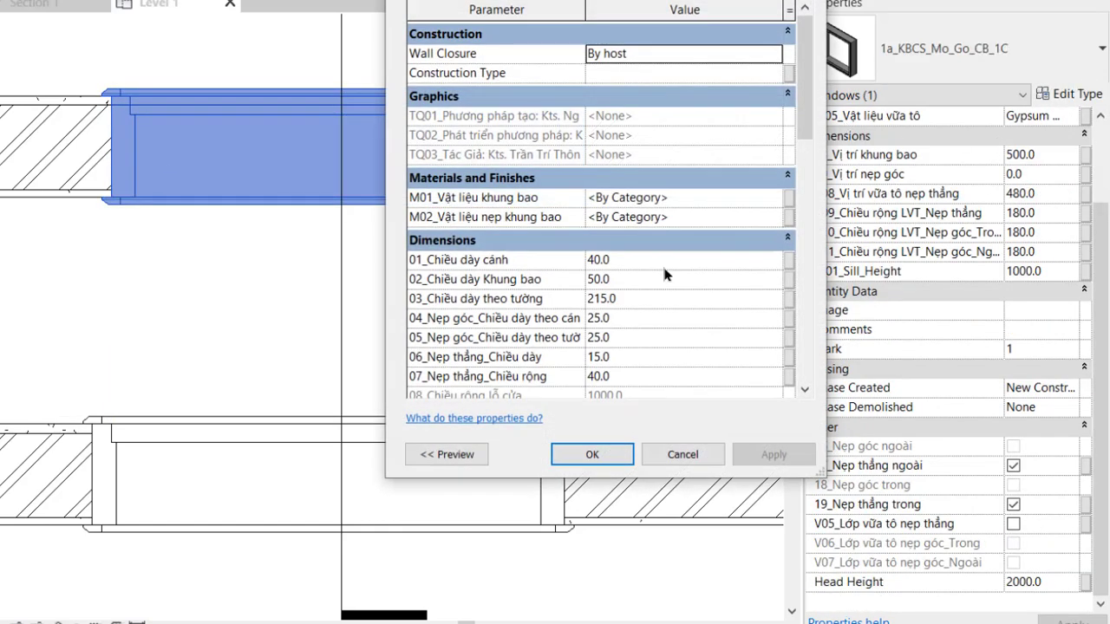
click(639, 296)
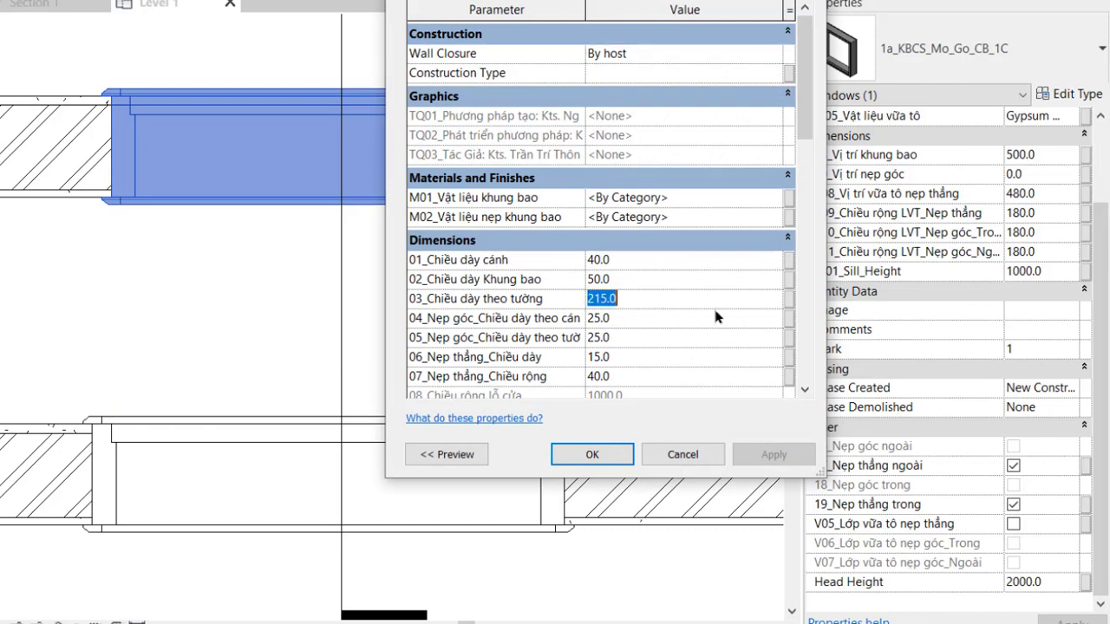
text(100)
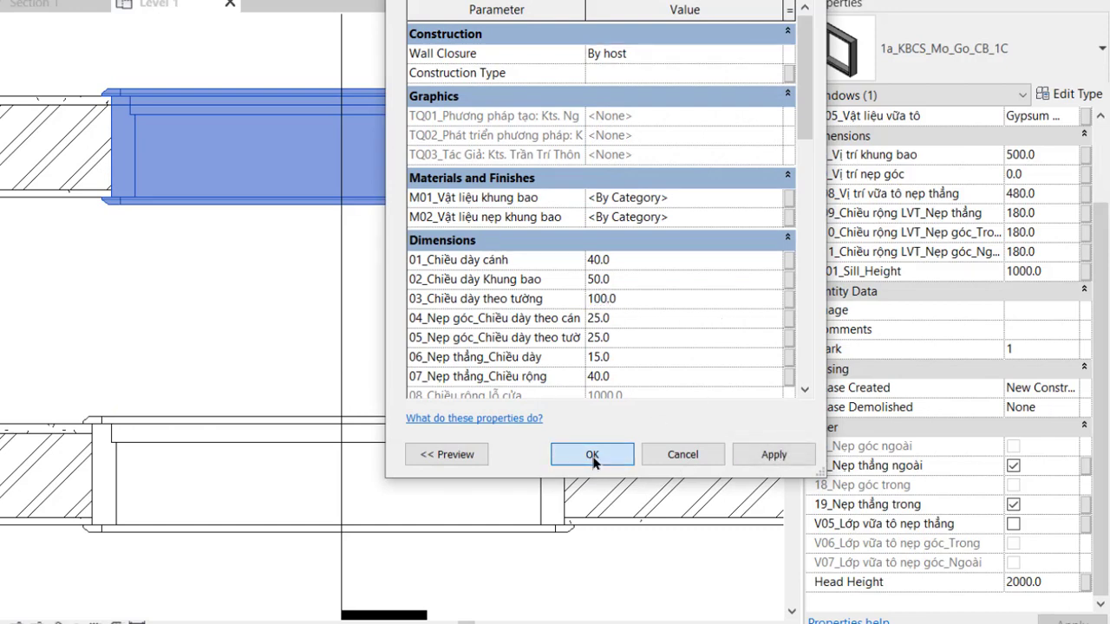
click(593, 456)
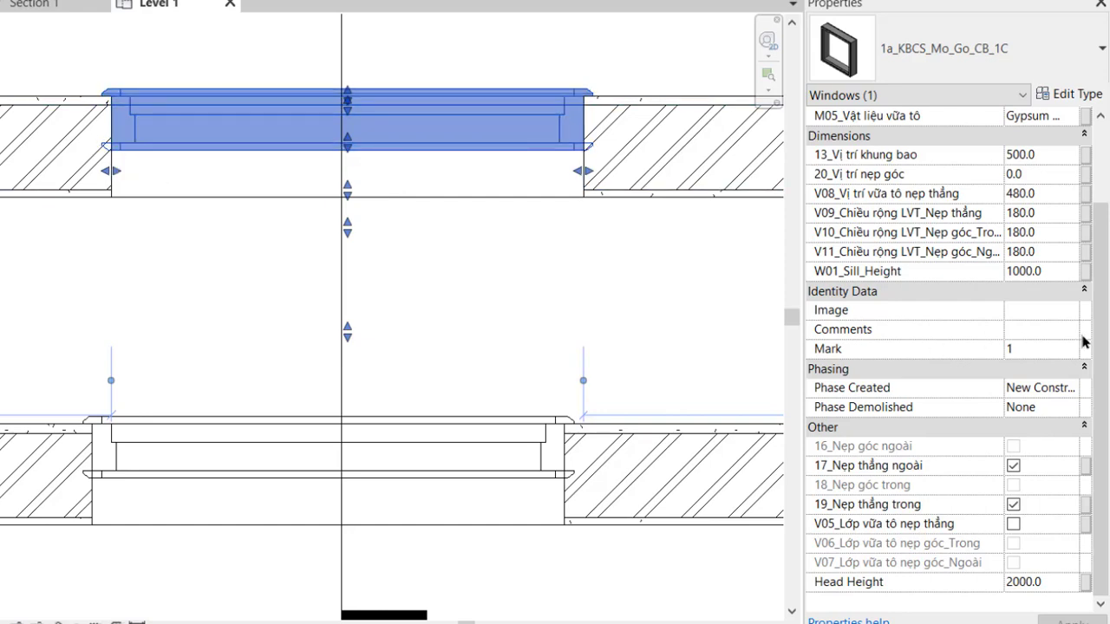
- On the upper window, untick 19_Nẹp thẳng trong and set 20_Vị trí nẹp góc to 15
click(1012, 505)
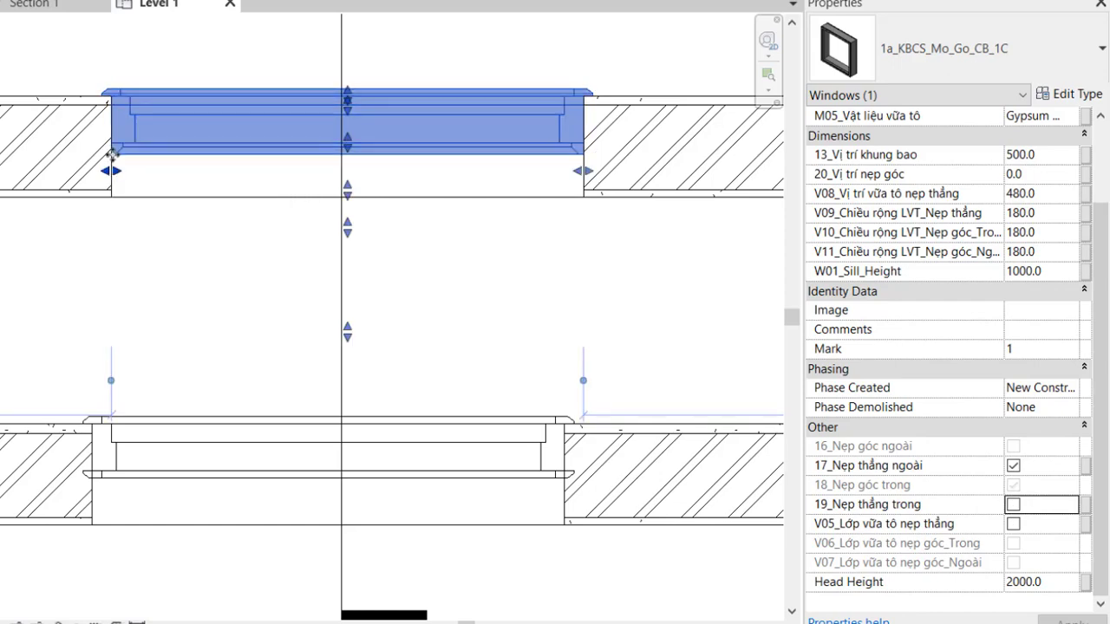
scroll(1100, 350, up, 1)
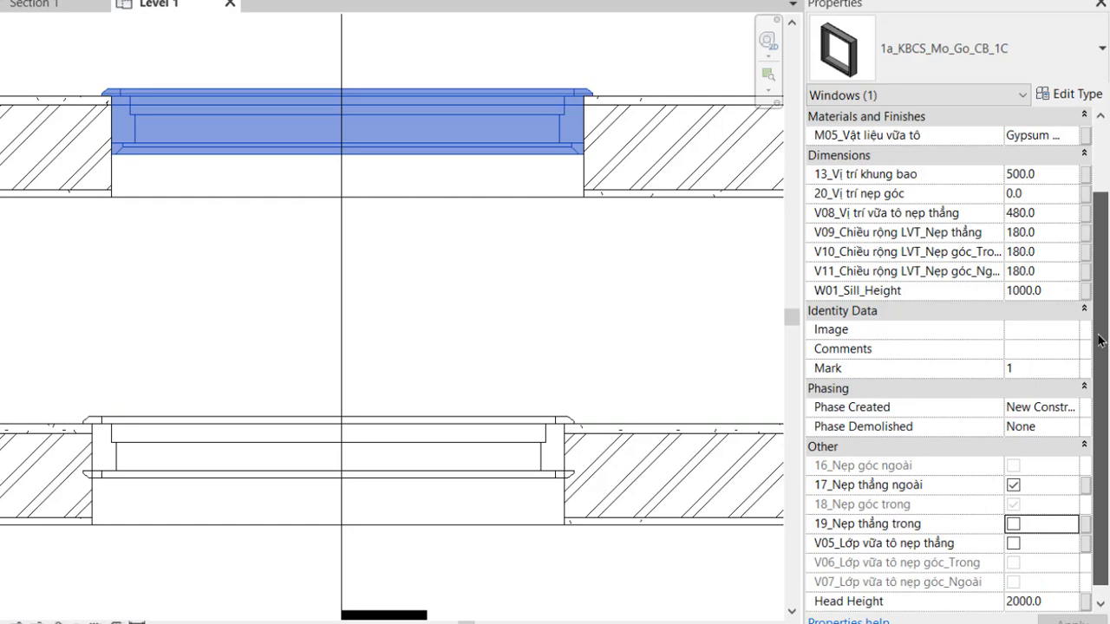
click(1020, 193)
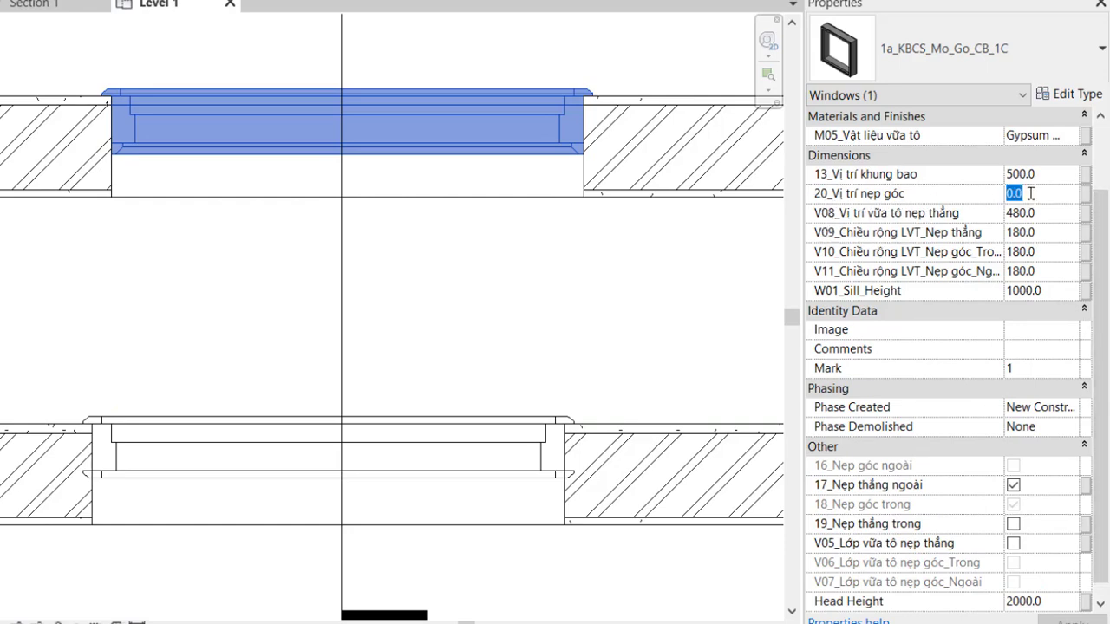
text(15)
click(170, 316)
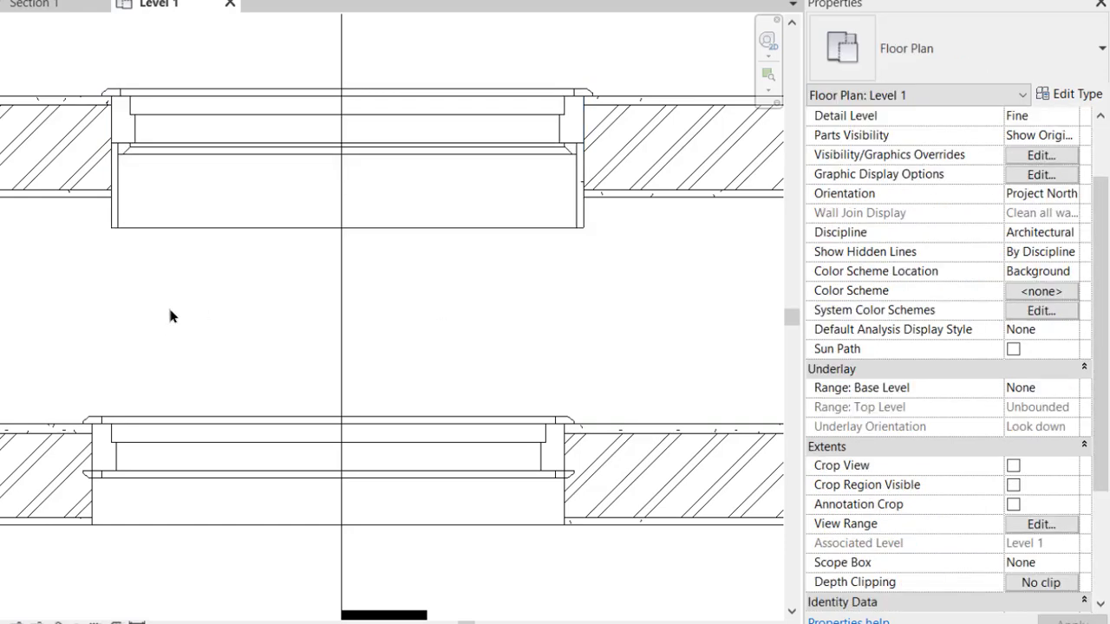
- Align the window's bottom edge to the wall face using AL
key(a)
key(l)
click(74, 200)
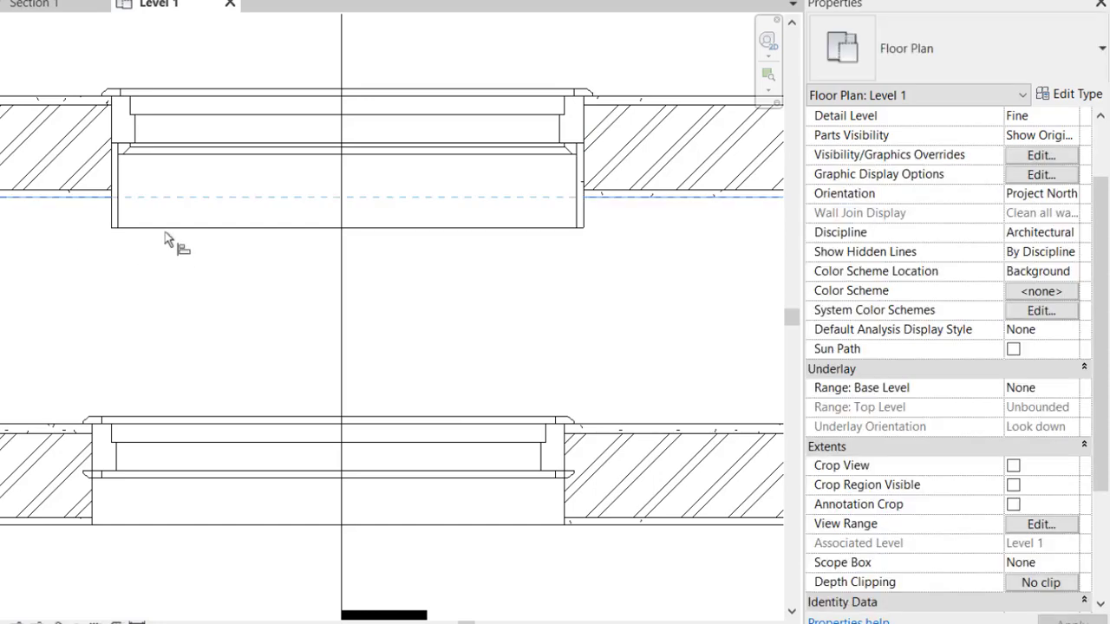
click(166, 229)
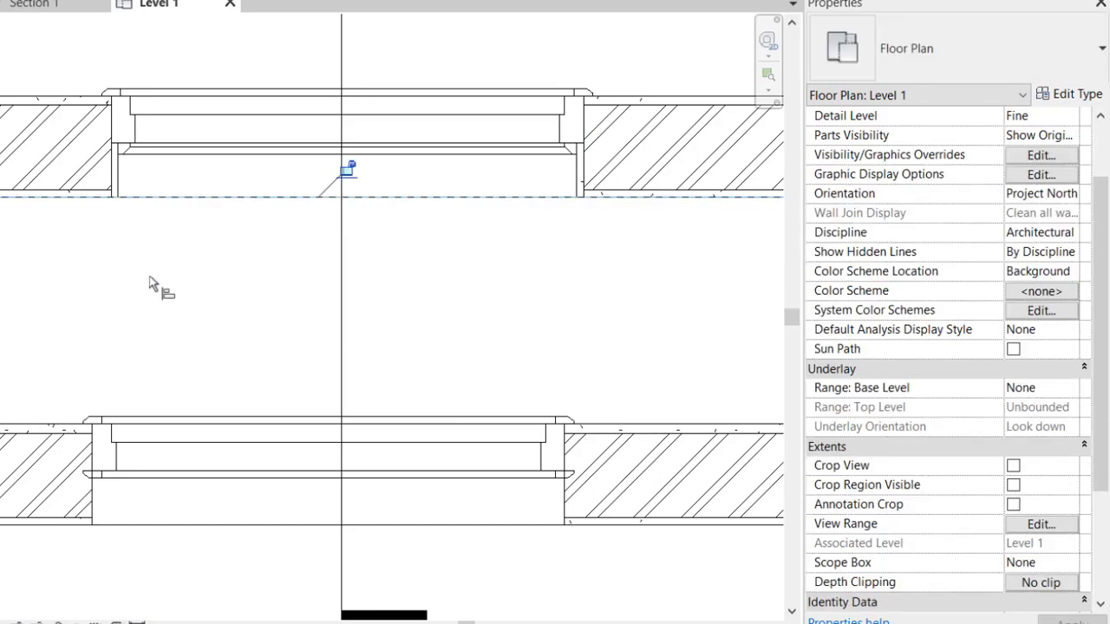
key(Escape)
key(Escape)
- Open the Material Browser for window Mark 1's M05_Vật liệu vữa tô plaster material
click(134, 192)
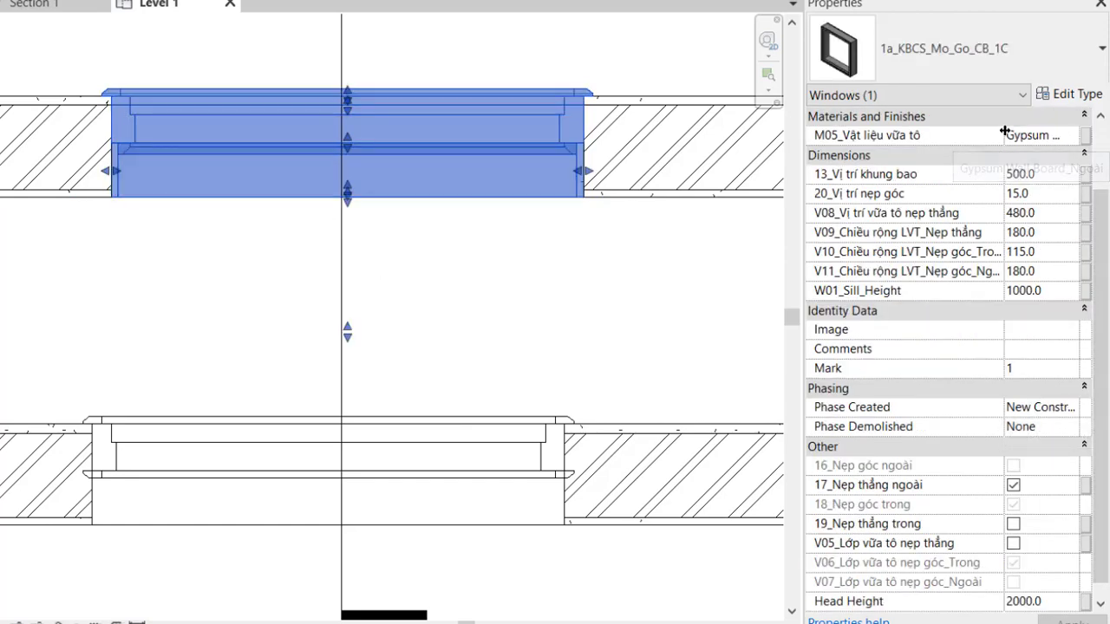
click(1052, 136)
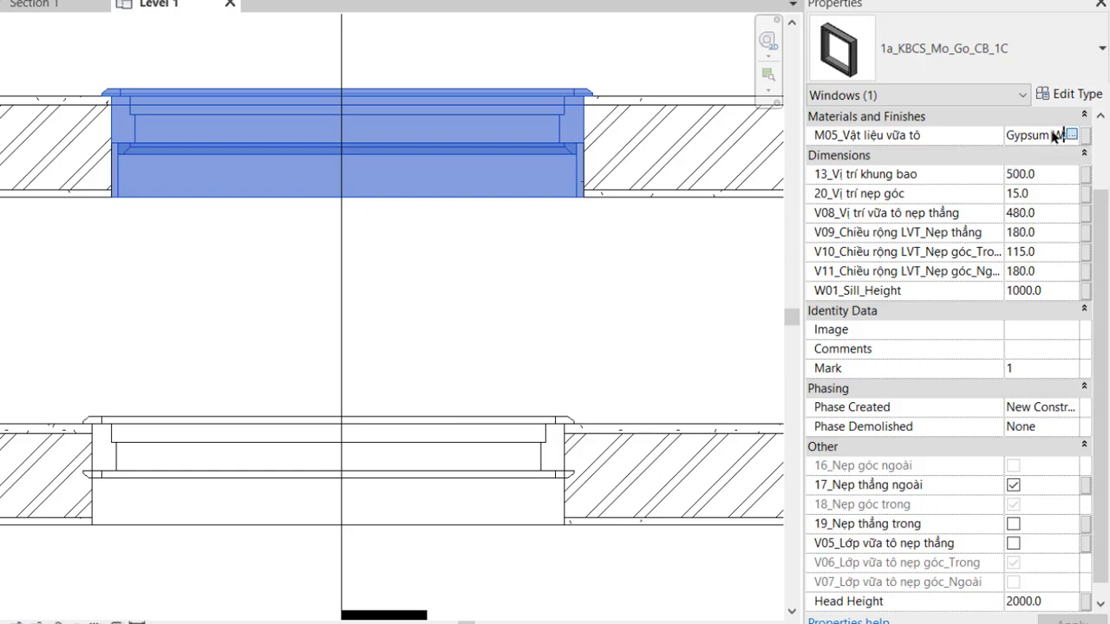
click(1071, 136)
- Assign Gypsum Wall Board_Trong as the upper window's plaster material and deselect it
click(184, 213)
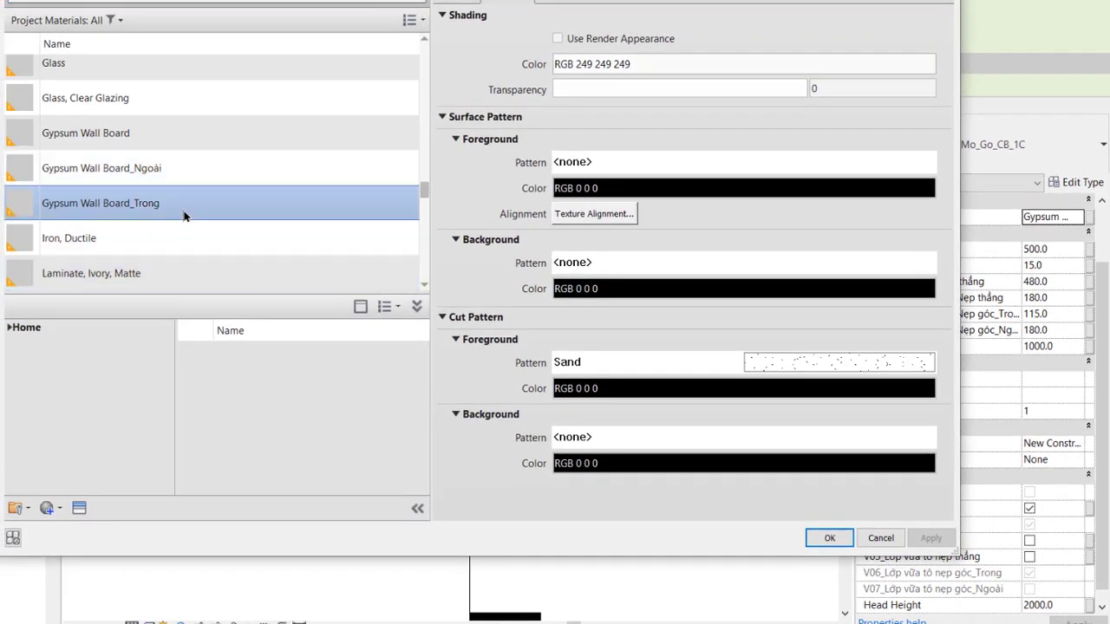
click(826, 537)
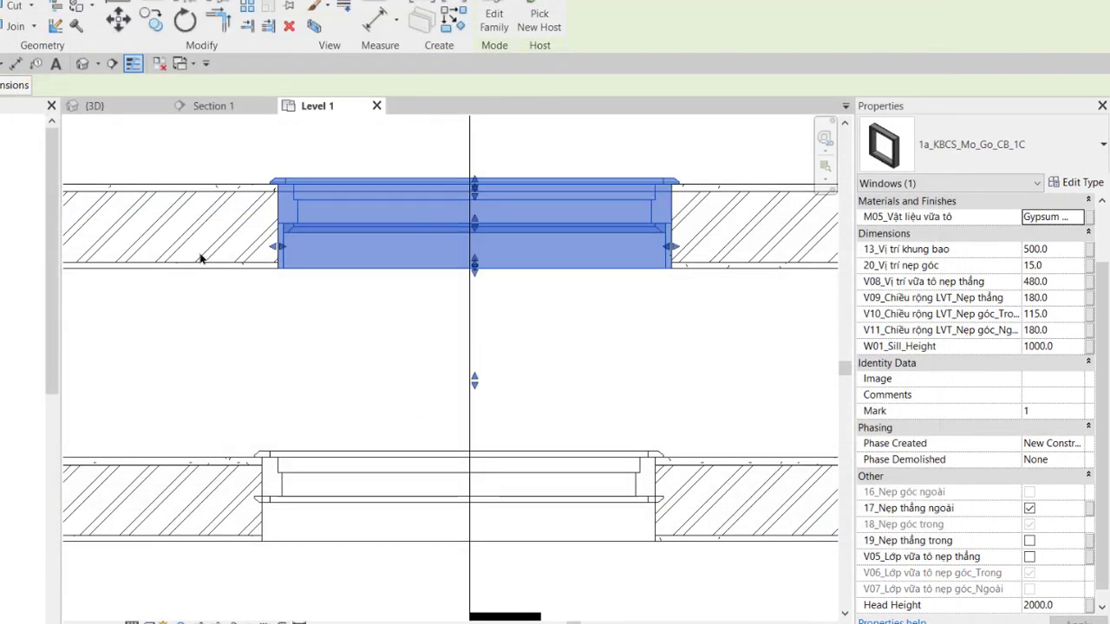
click(273, 285)
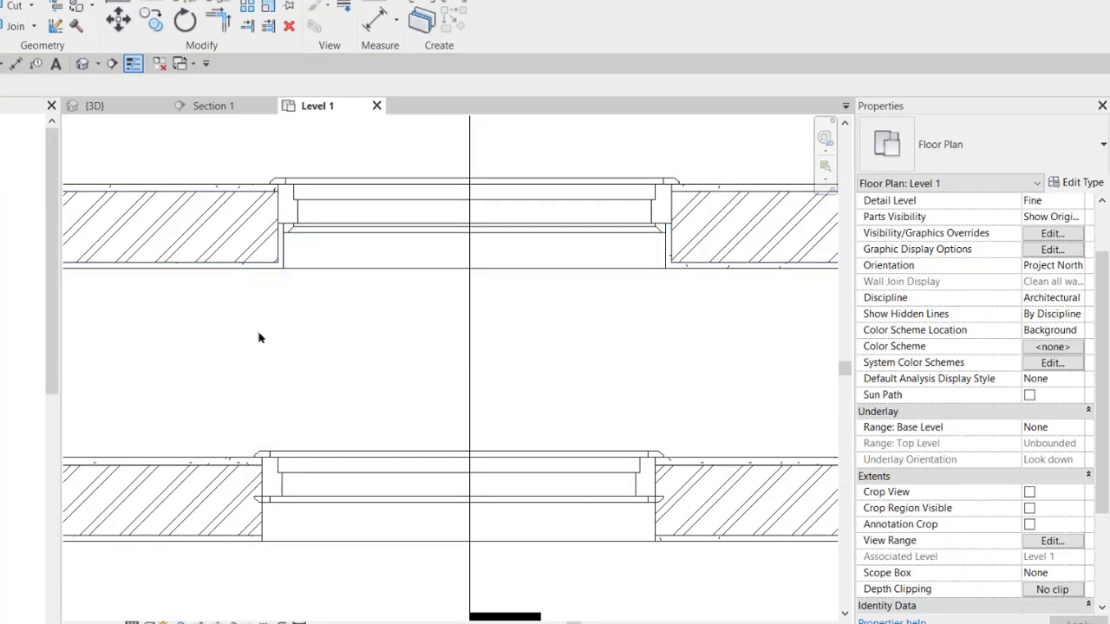
- Set the lower window's corner trim position to 15 and turn off its inner straight trim
click(305, 474)
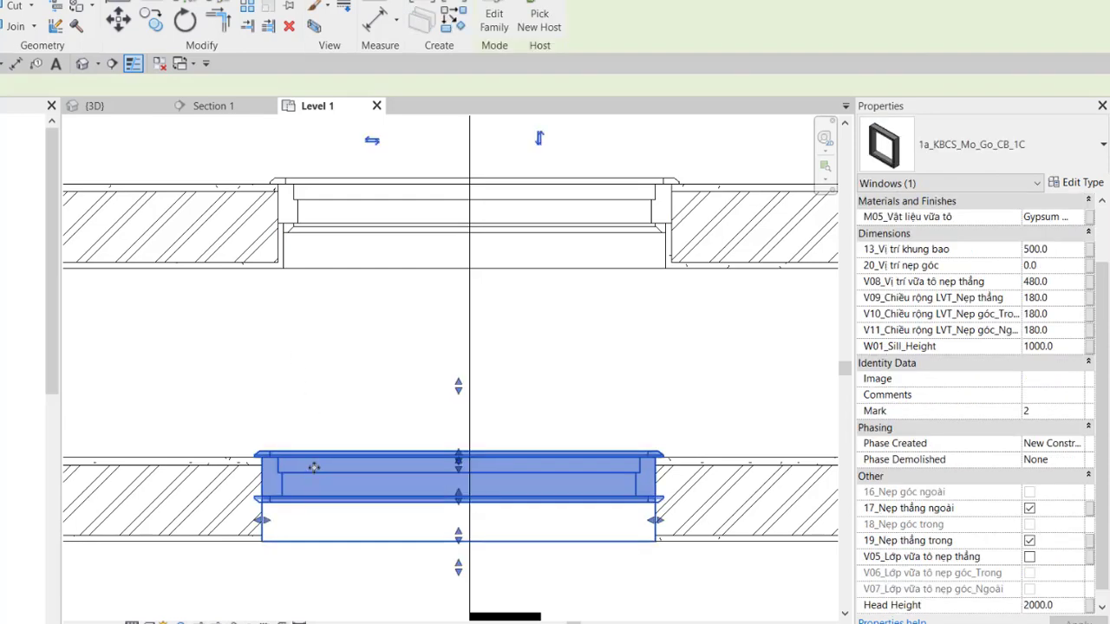
click(1051, 269)
text(15)
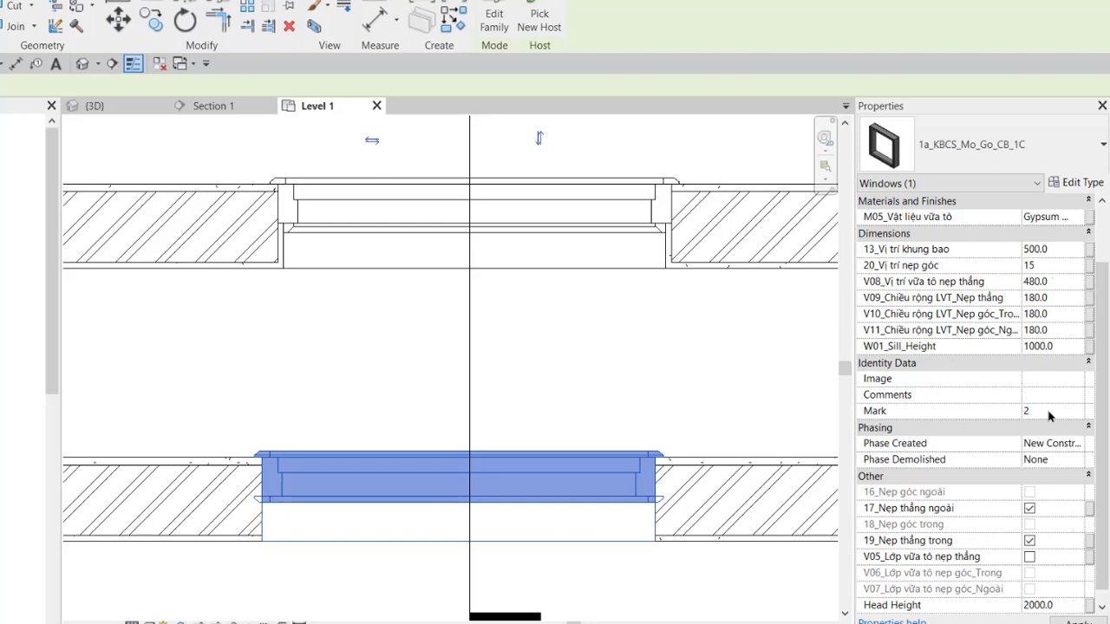
click(1029, 541)
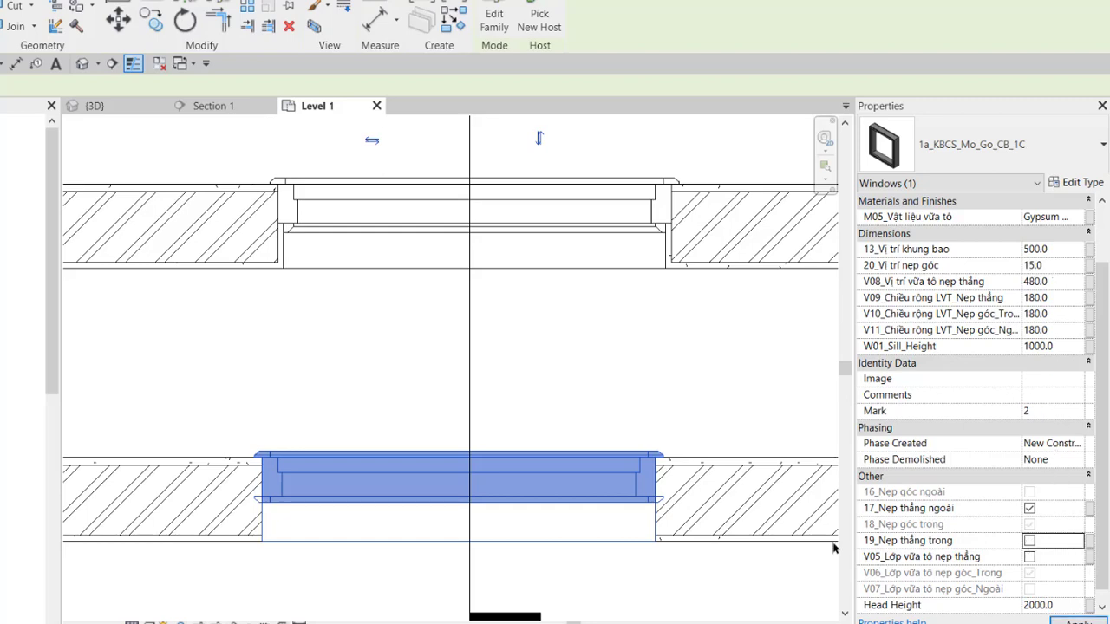
click(381, 247)
click(184, 572)
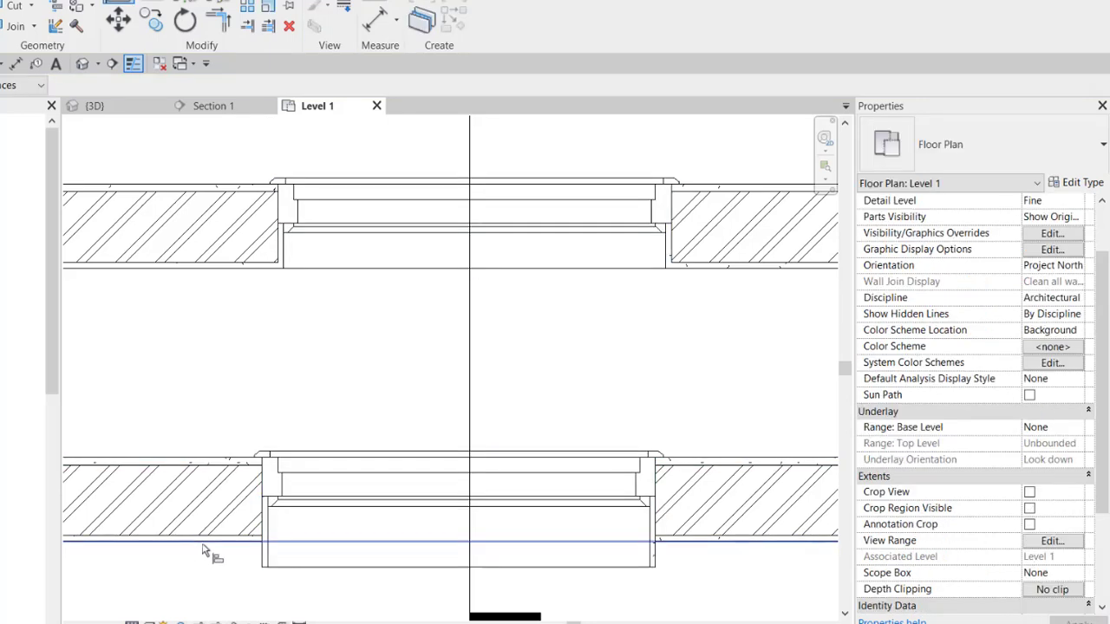
- Give the lower window Gypsum Wall Board_Trong plaster material
click(291, 586)
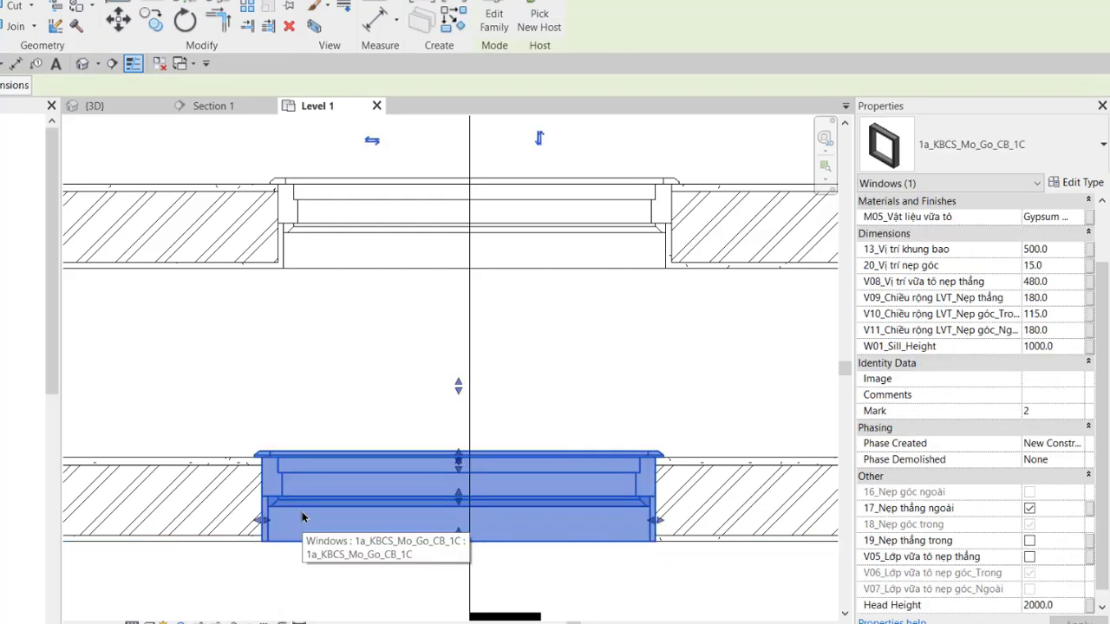
click(1064, 218)
click(1079, 216)
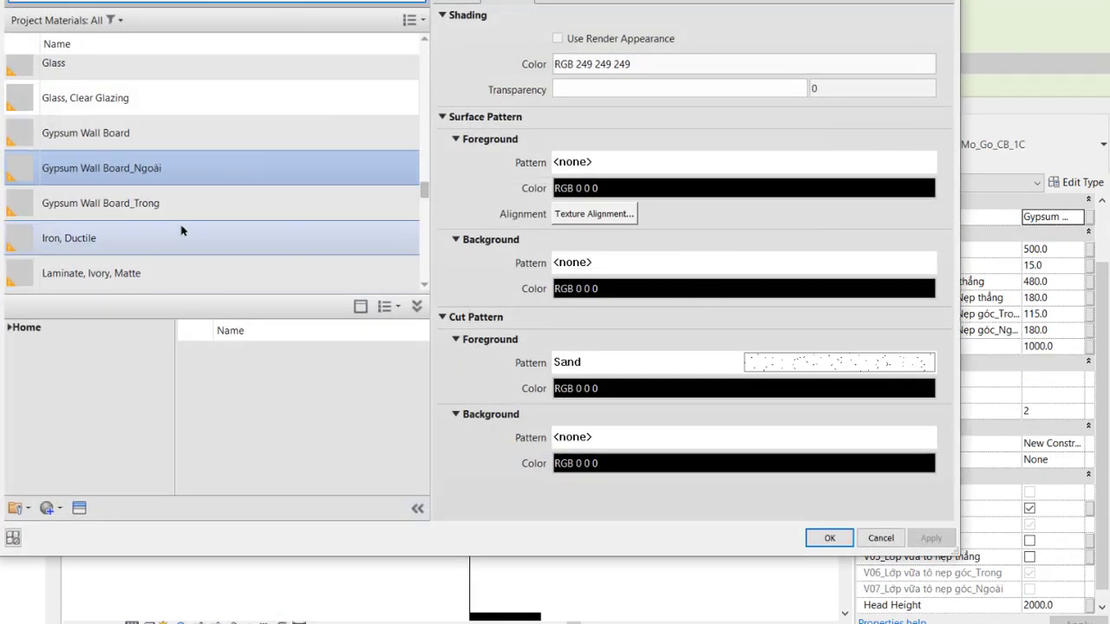
click(173, 203)
click(830, 537)
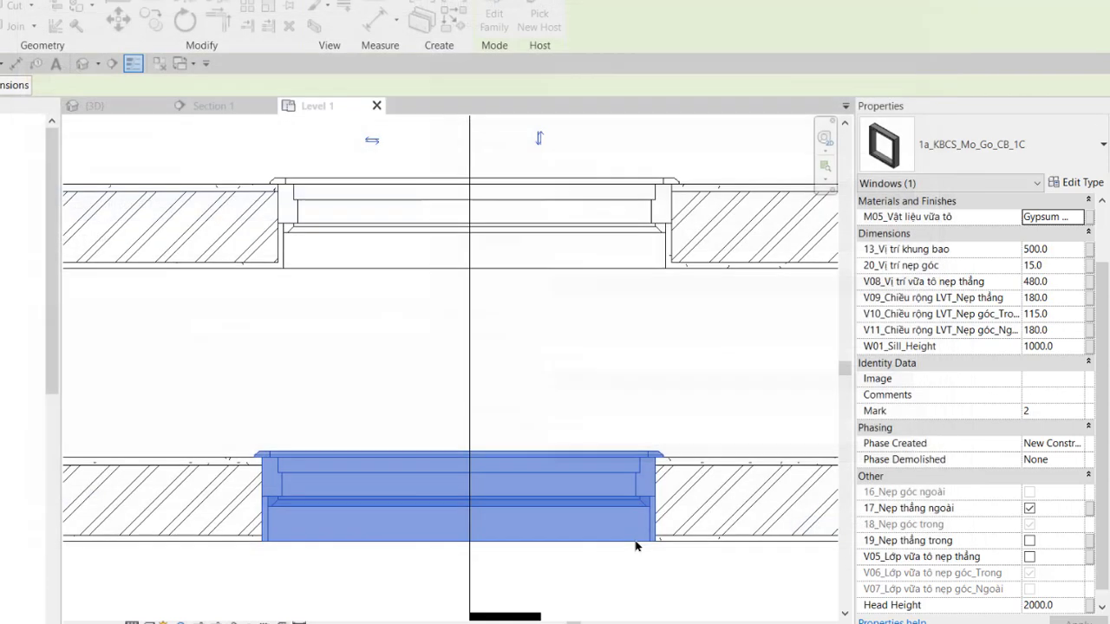
key(Escape)
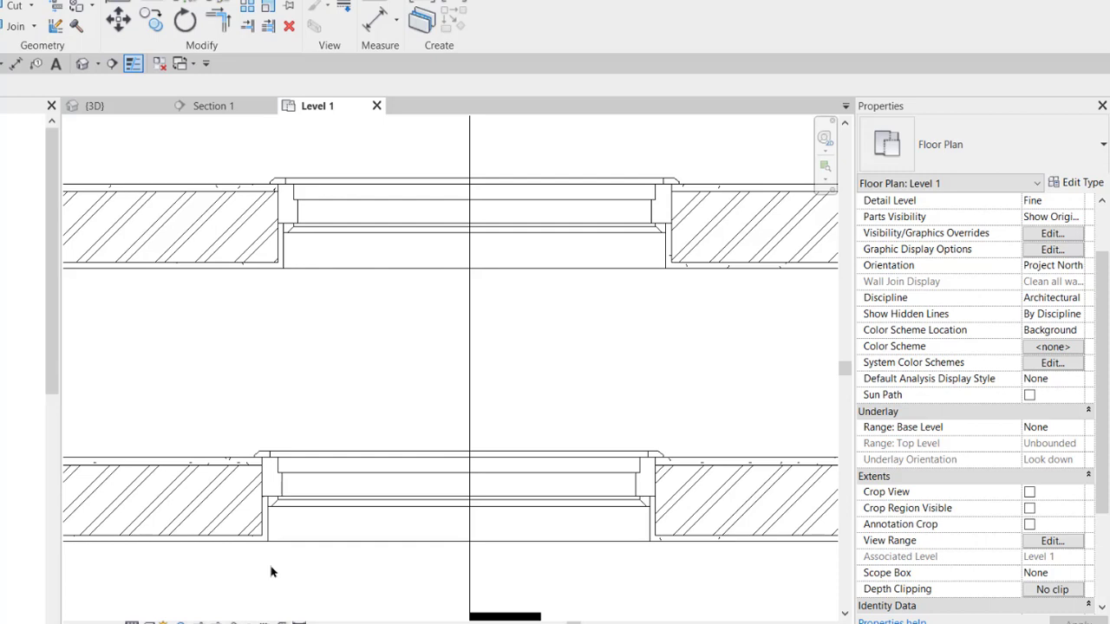
- Set the upper window's frame position to 385 and turn on both inner and outer straight trims
click(286, 223)
click(1061, 251)
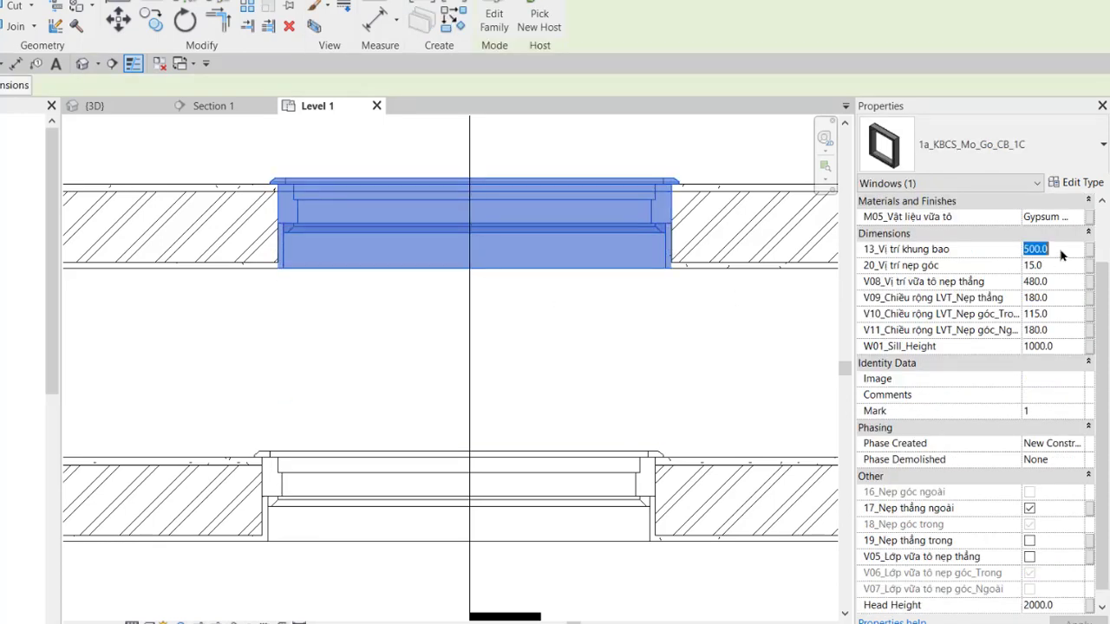
text(38)
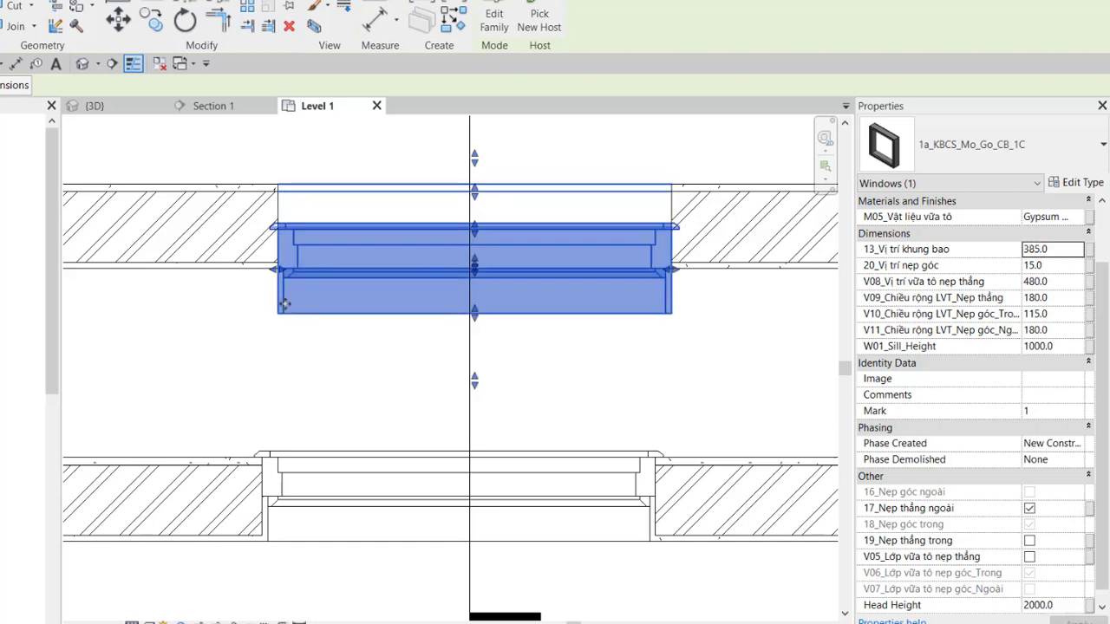
drag(1098, 405, 1099, 477)
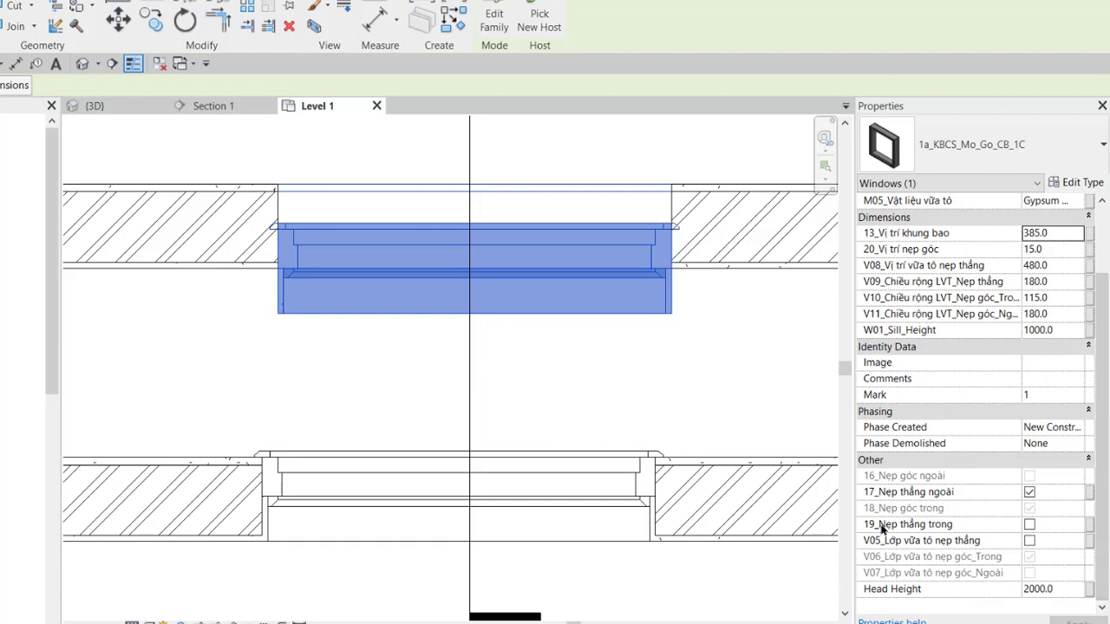
click(1028, 526)
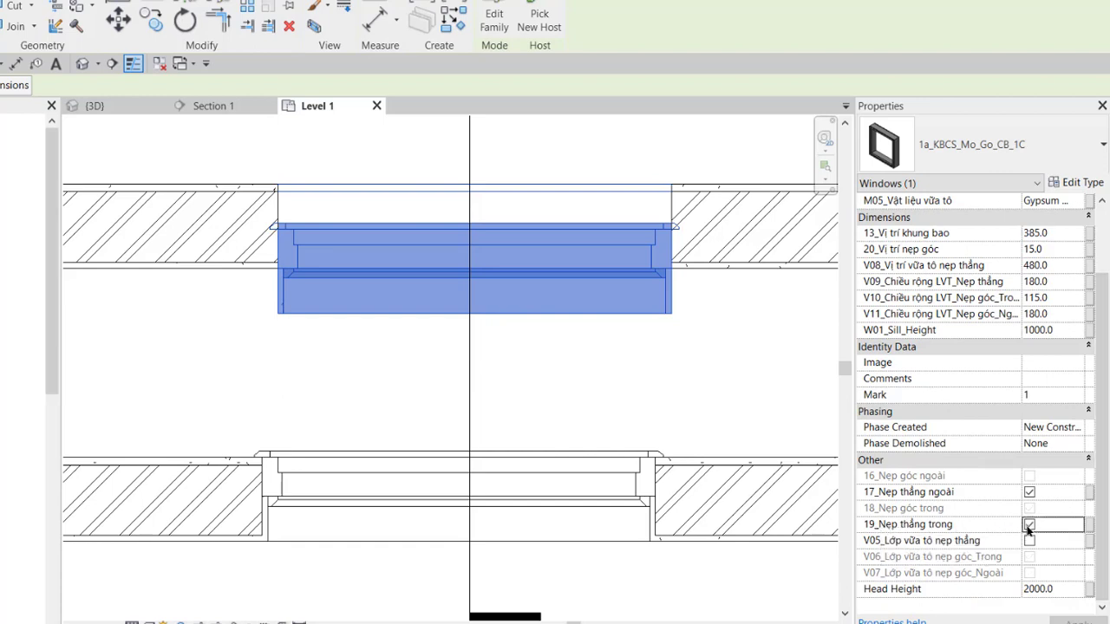
click(1073, 619)
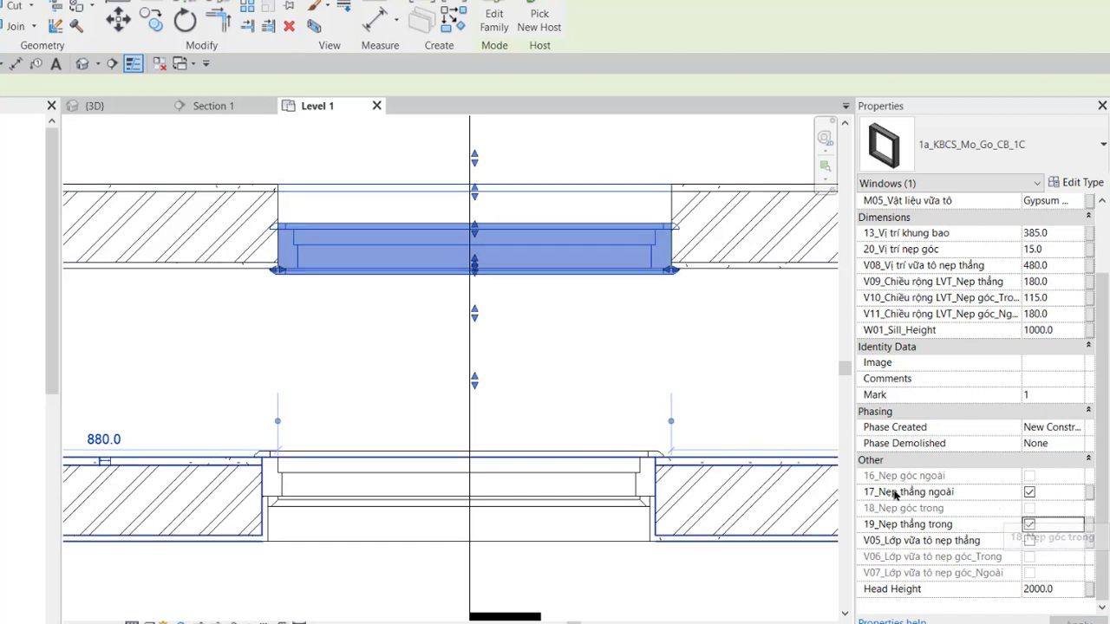
click(1028, 492)
click(187, 376)
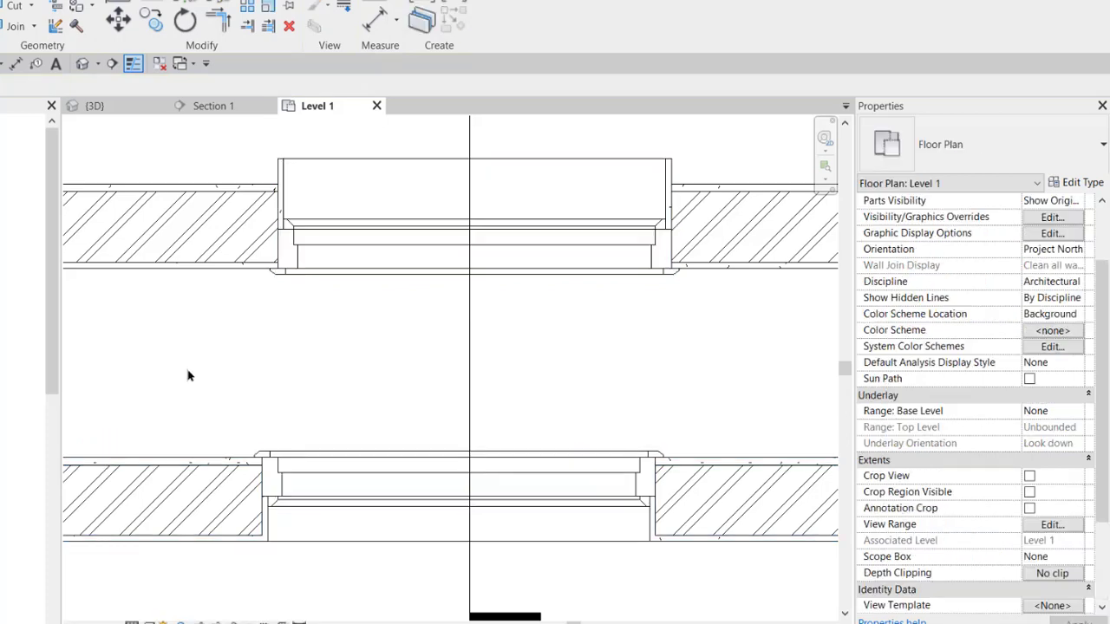
- Change the upper window's plaster material to Gypsum Wall Board_Ngoài
click(310, 274)
click(1079, 201)
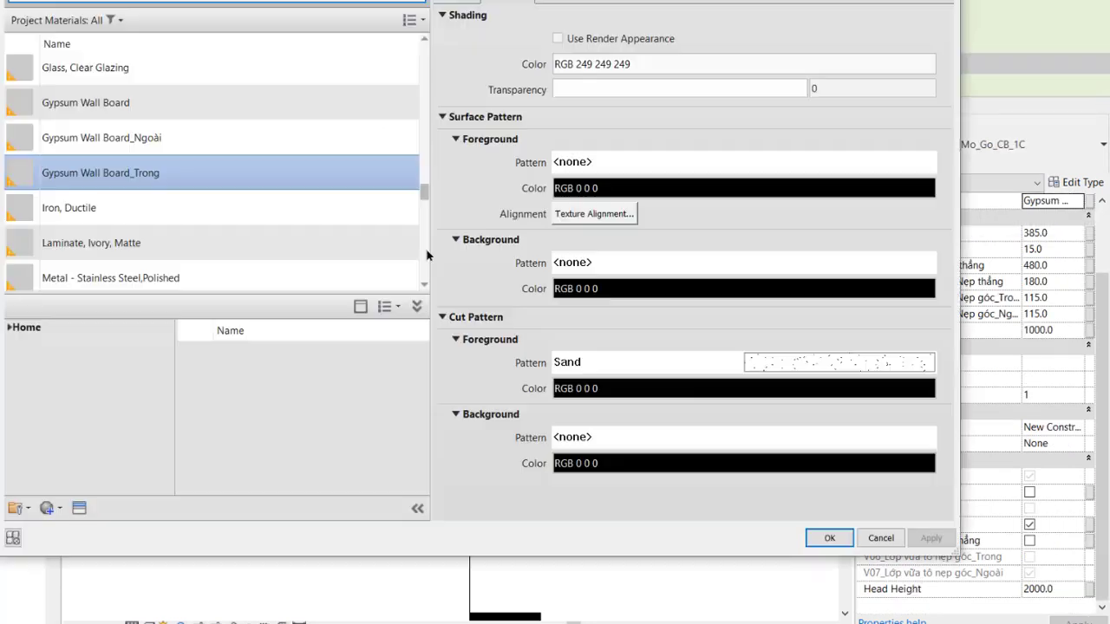
click(191, 143)
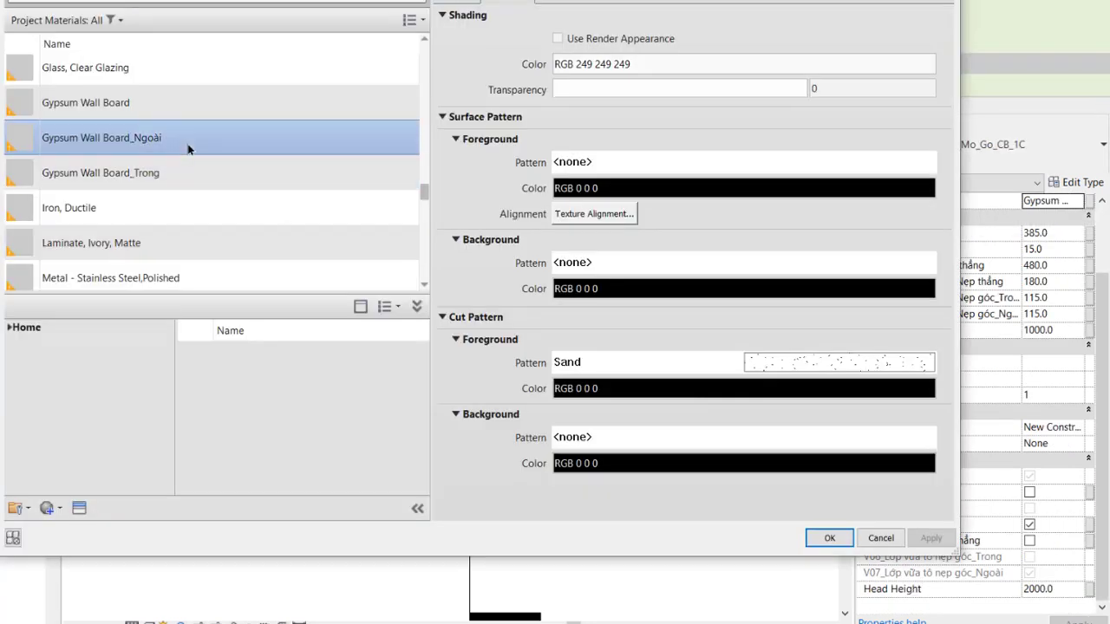
click(832, 536)
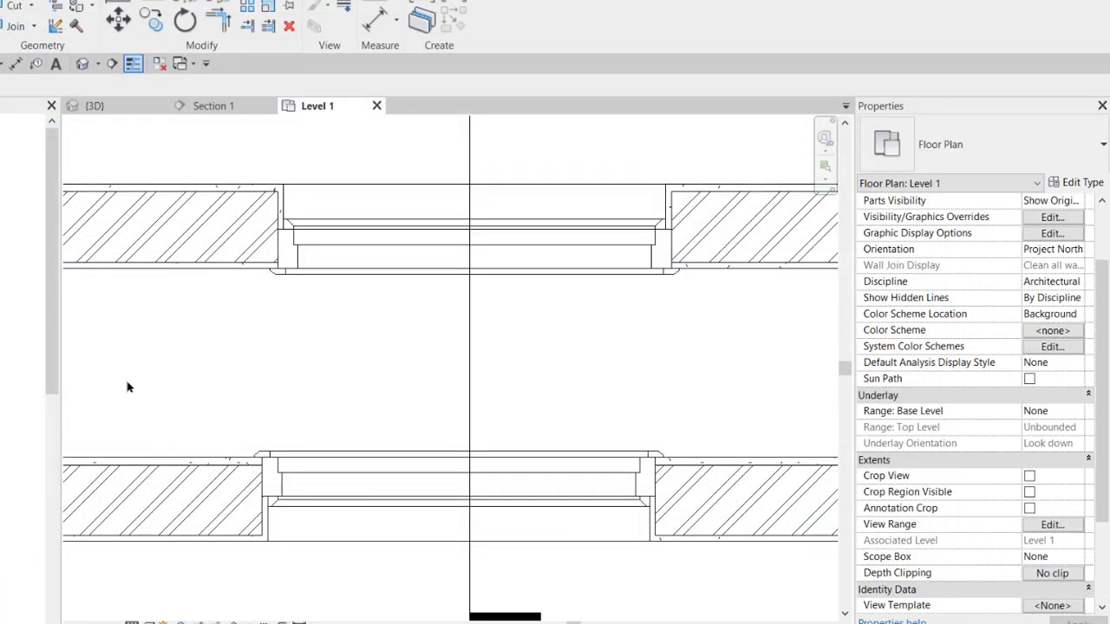
- Set the lower window's frame position to 385, with inner straight trim on and outer off
click(289, 482)
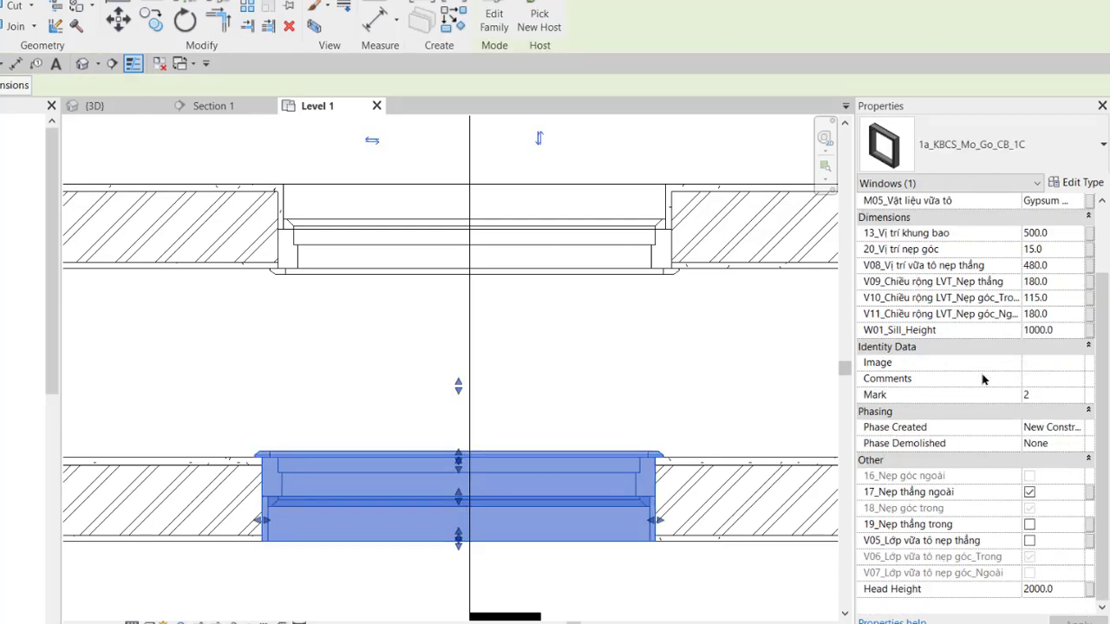
click(1056, 239)
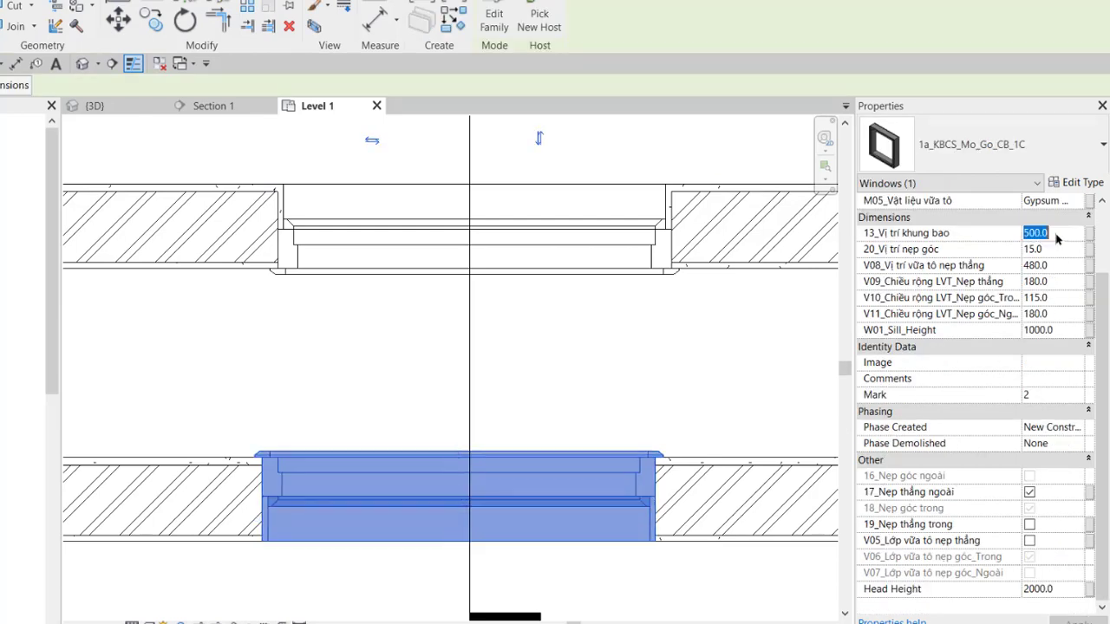
text(385)
click(1072, 622)
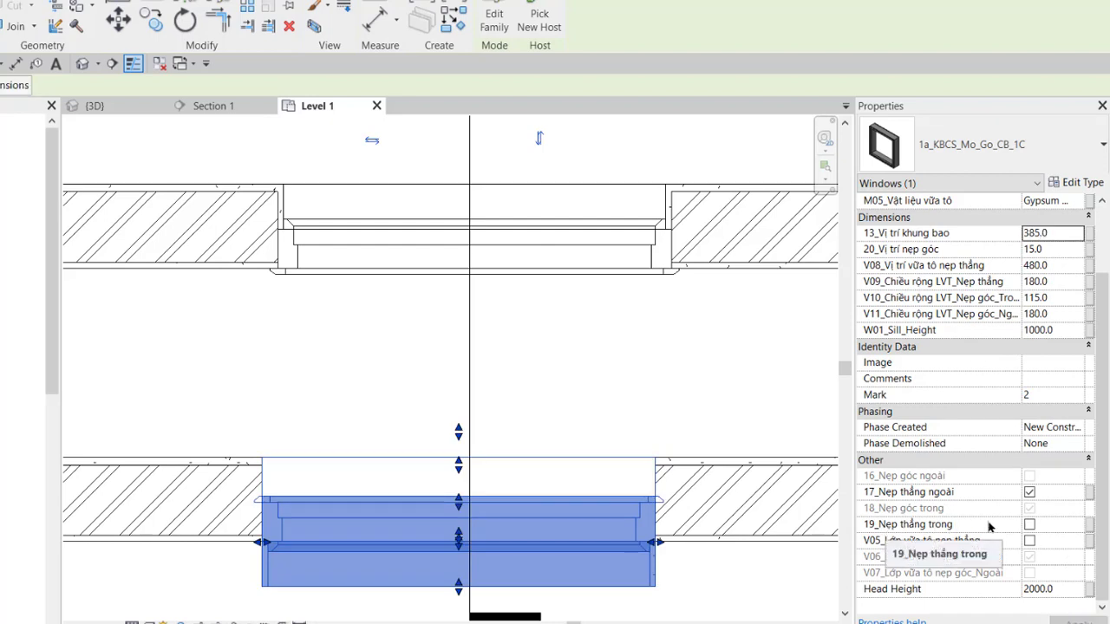
click(1028, 524)
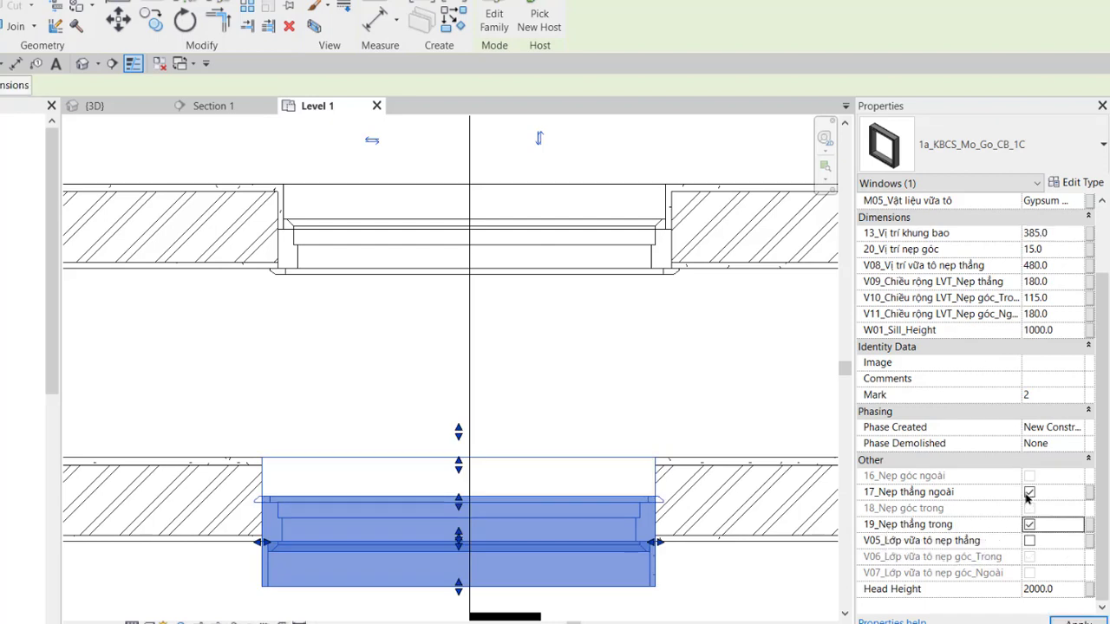
click(1029, 492)
click(1075, 621)
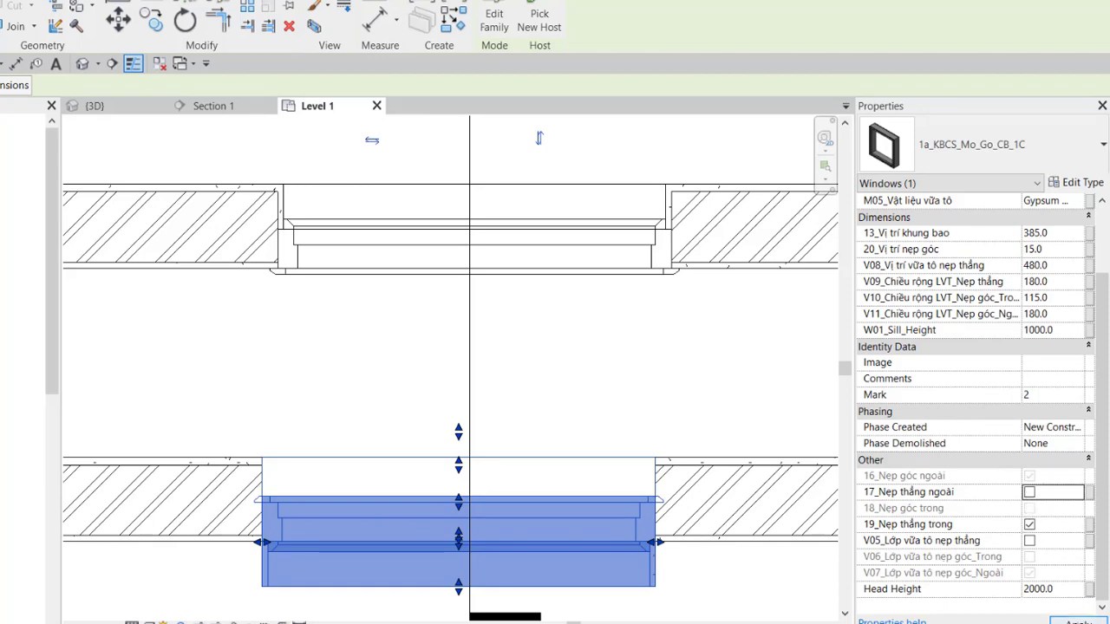
click(347, 602)
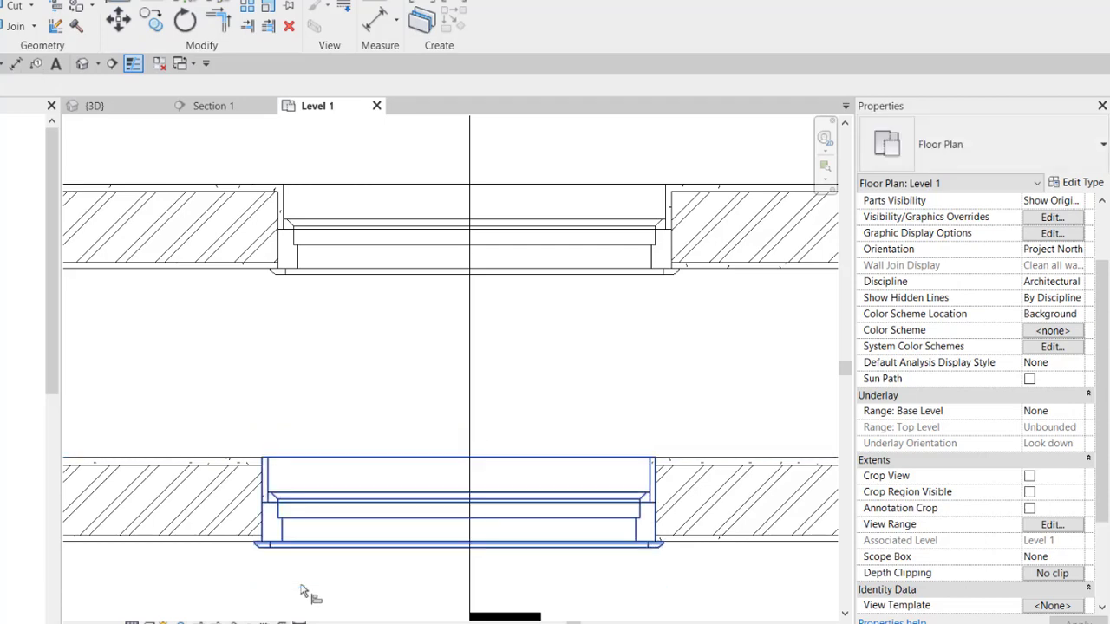
- Change the lower window's plaster material to Gypsum Wall Board_Ngoài
click(312, 555)
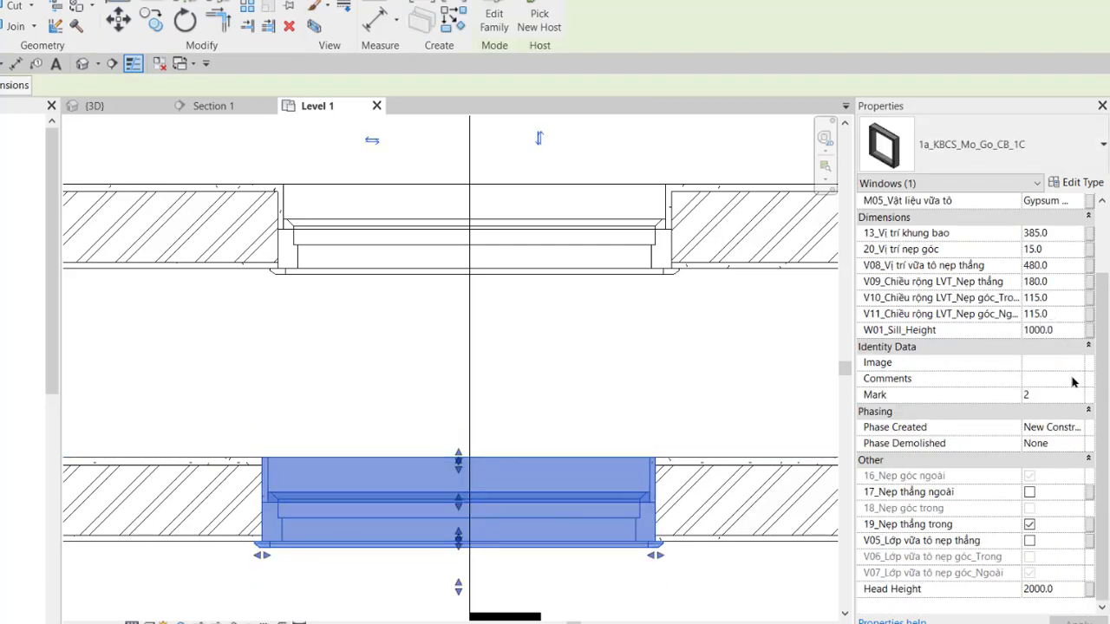
click(1067, 201)
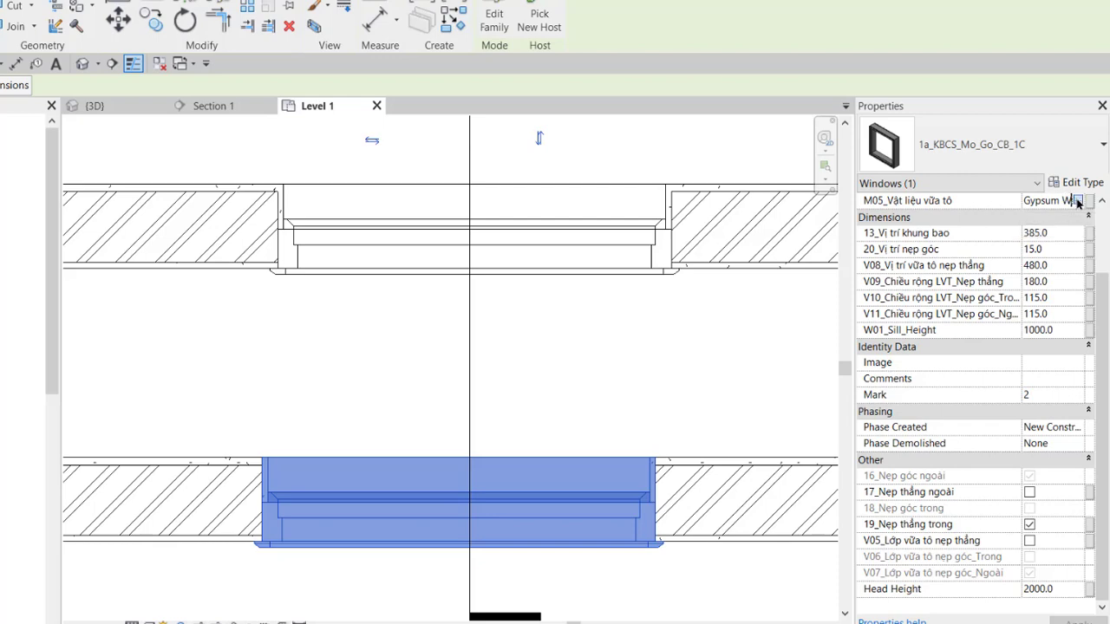
click(1081, 200)
click(173, 141)
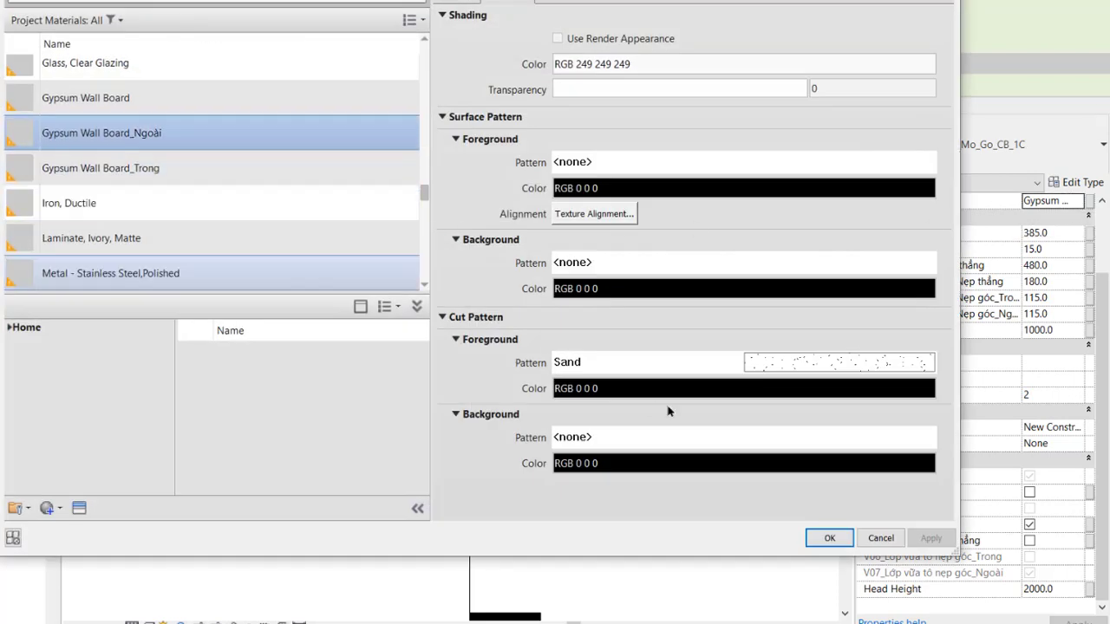
click(829, 538)
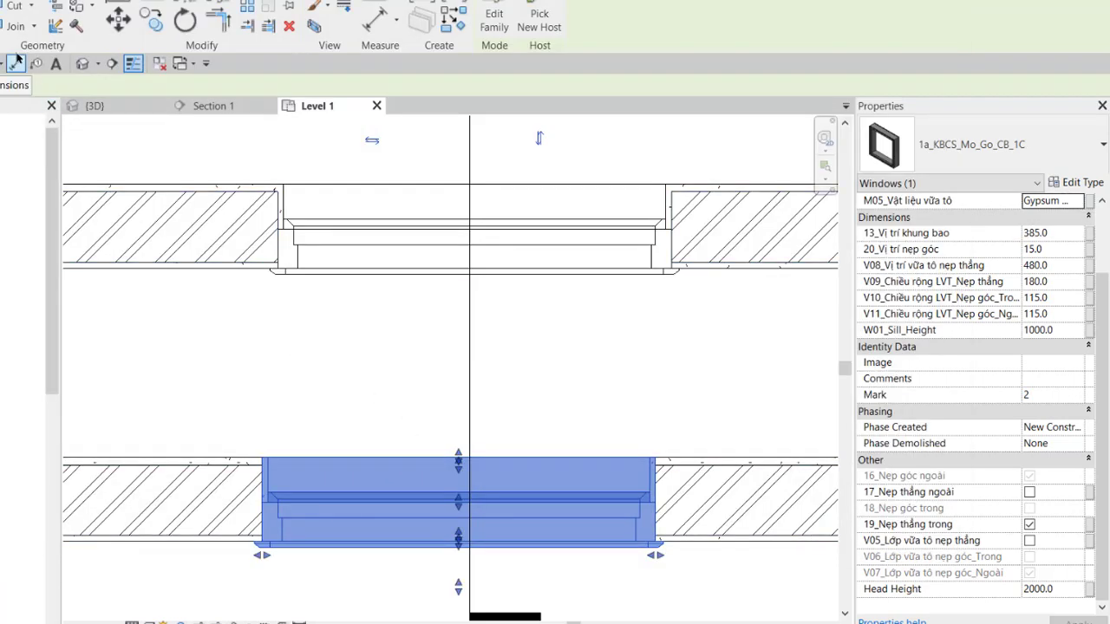
key(Escape)
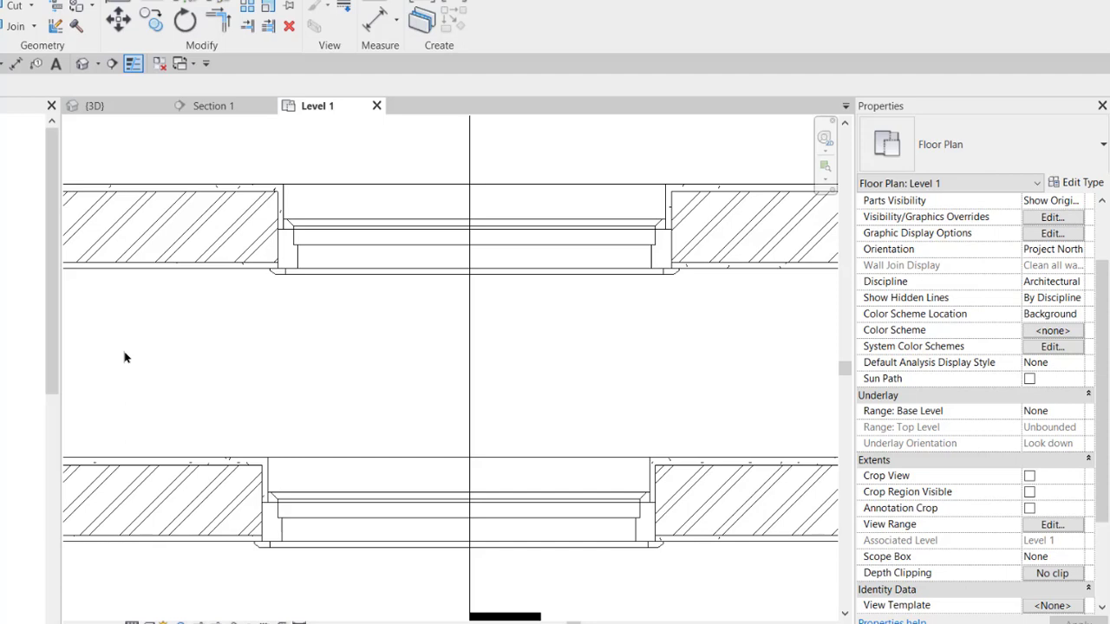
- Give window Mark 1 frame position 450 with 19_Nẹp thẳng trong unticked
click(293, 268)
click(1059, 234)
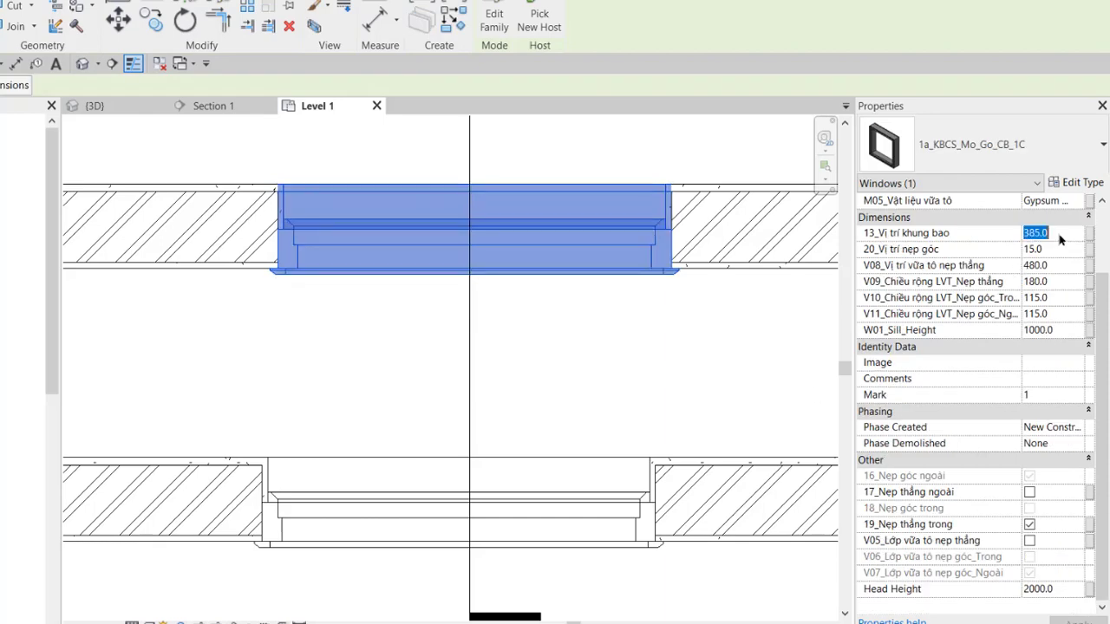
text(450)
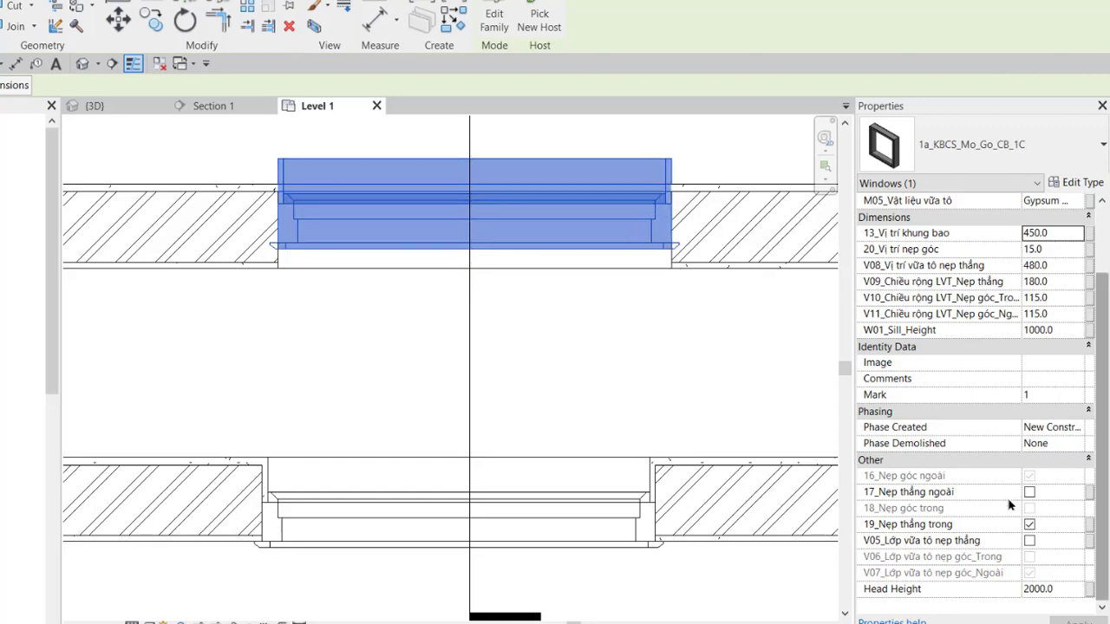
click(1028, 526)
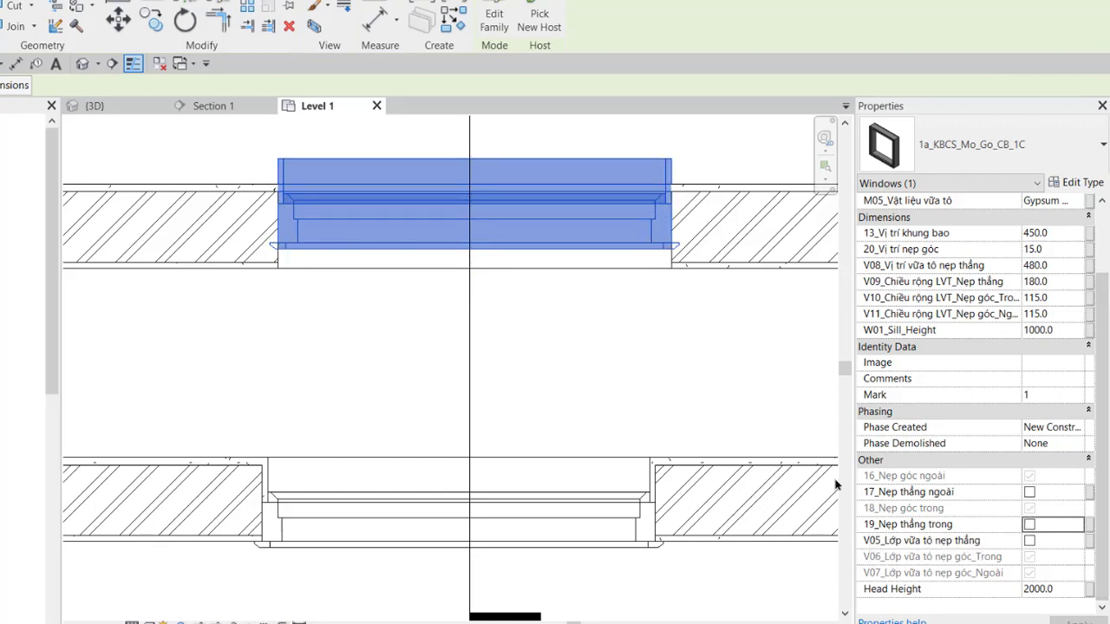
click(191, 366)
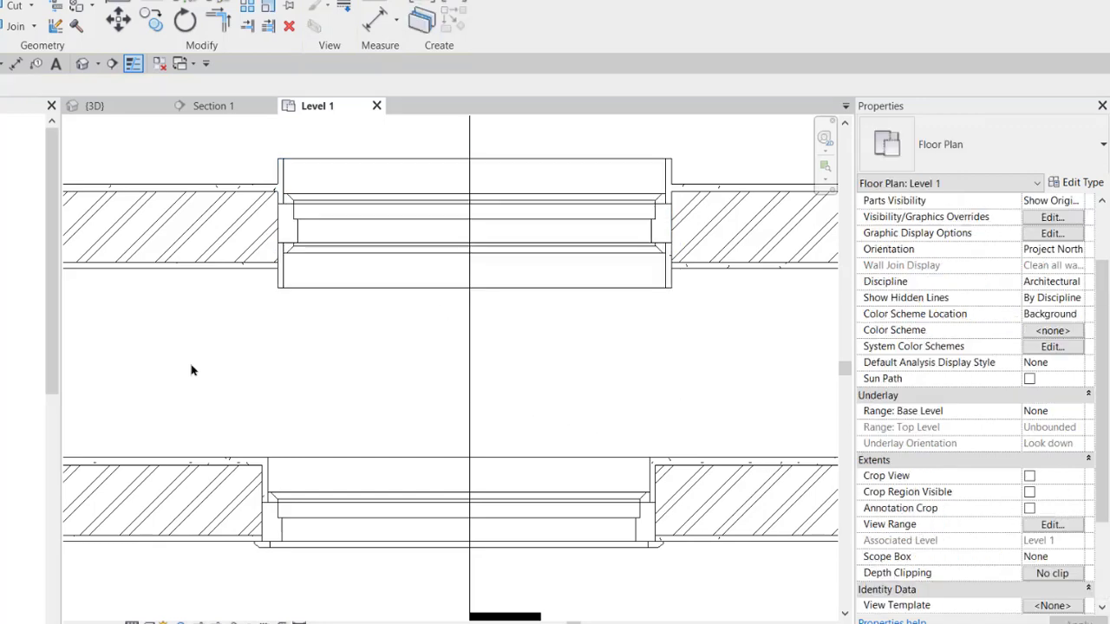
click(301, 166)
click(242, 279)
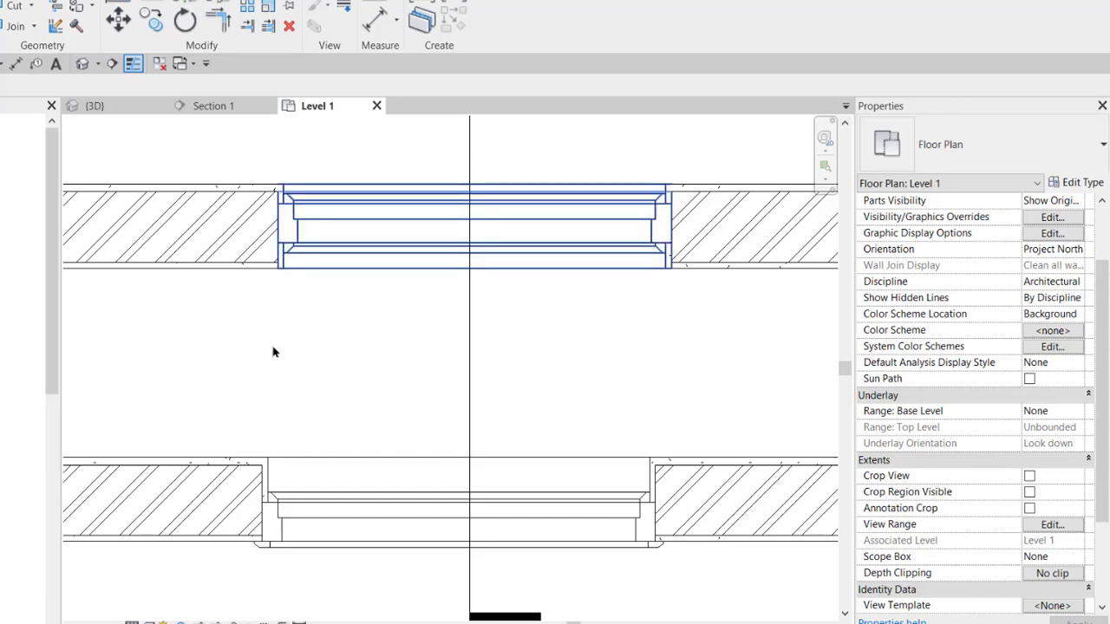
- Give window Mark 2 frame position 450 with 19_Nẹp thẳng trong unticked
click(277, 510)
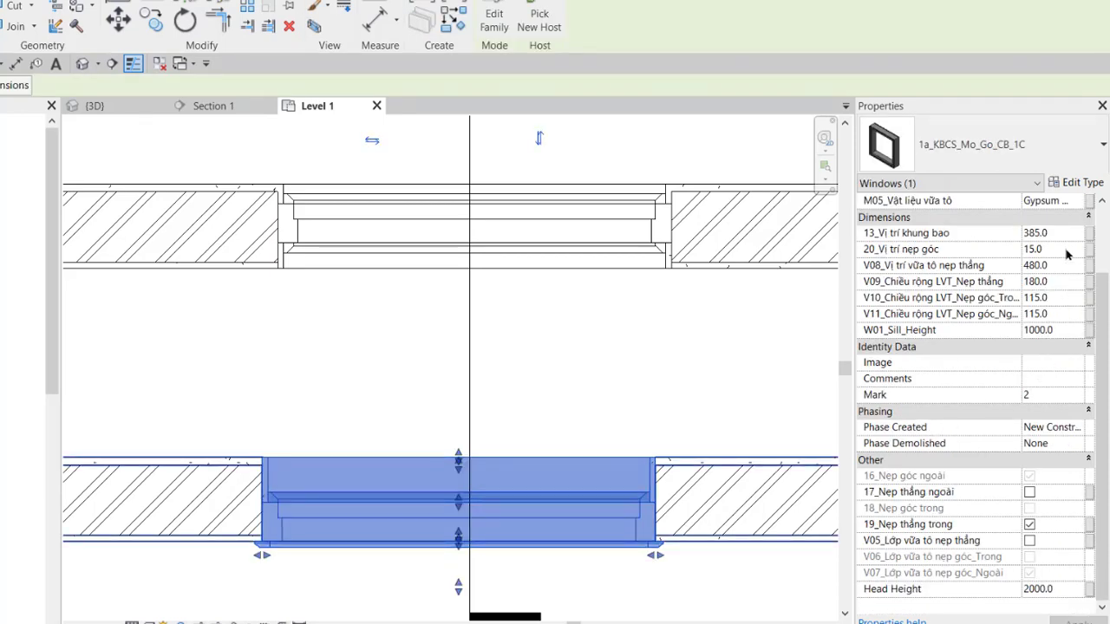
click(1060, 236)
text(450)
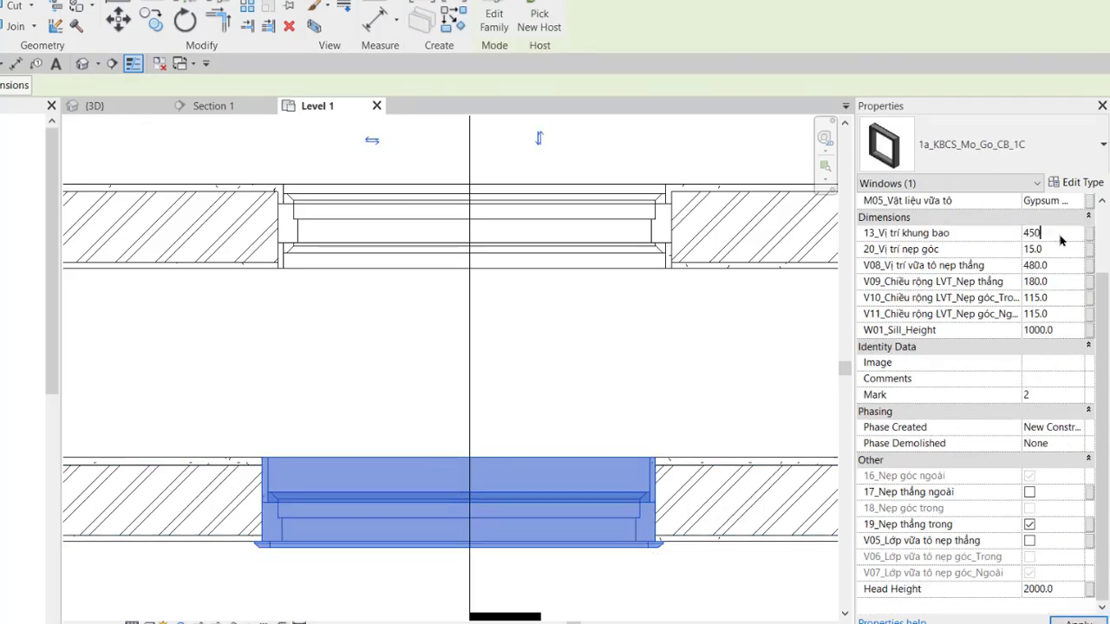
key(Return)
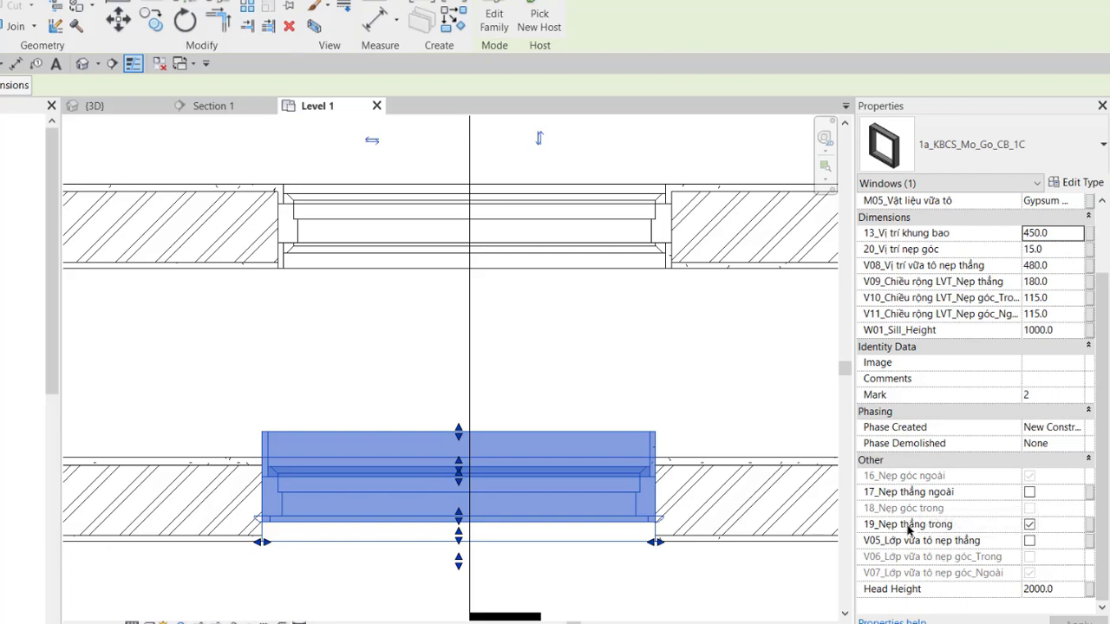
click(1029, 526)
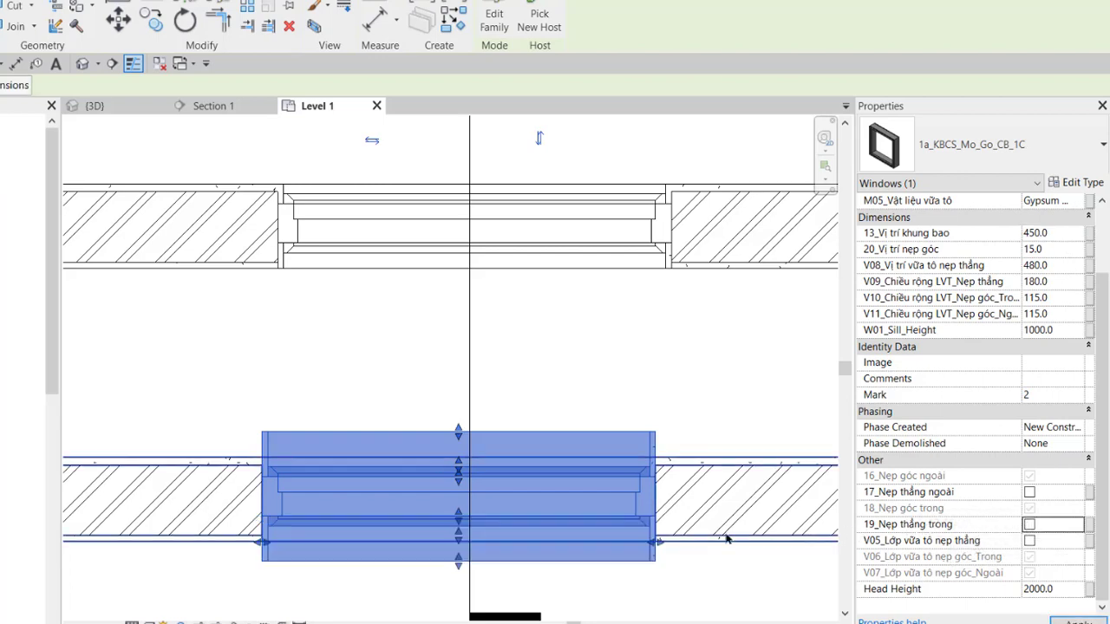
click(236, 423)
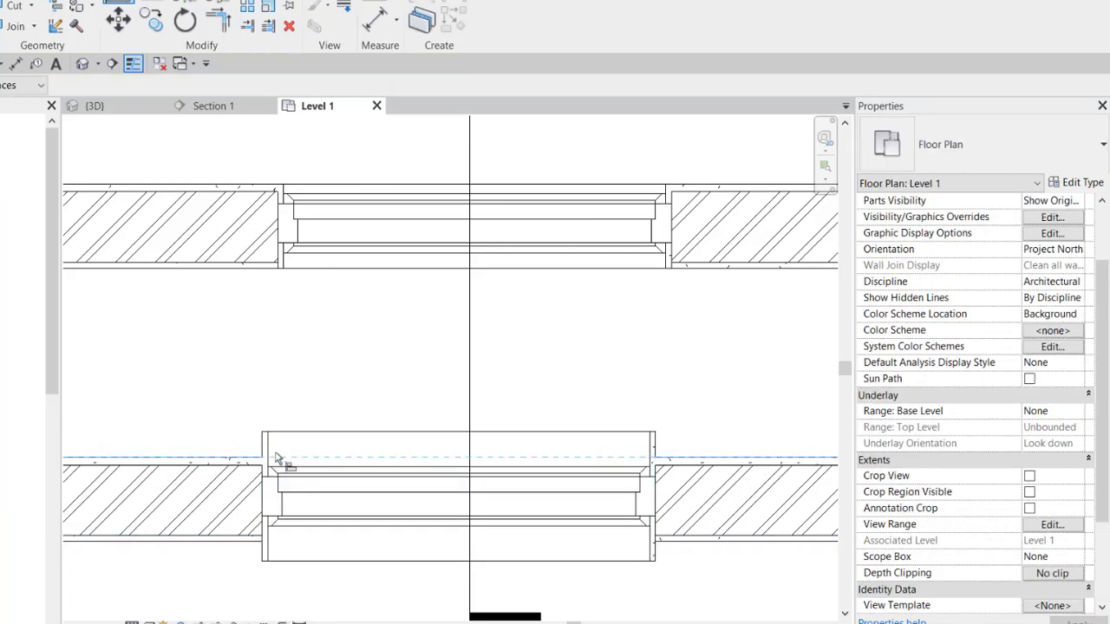
click(314, 441)
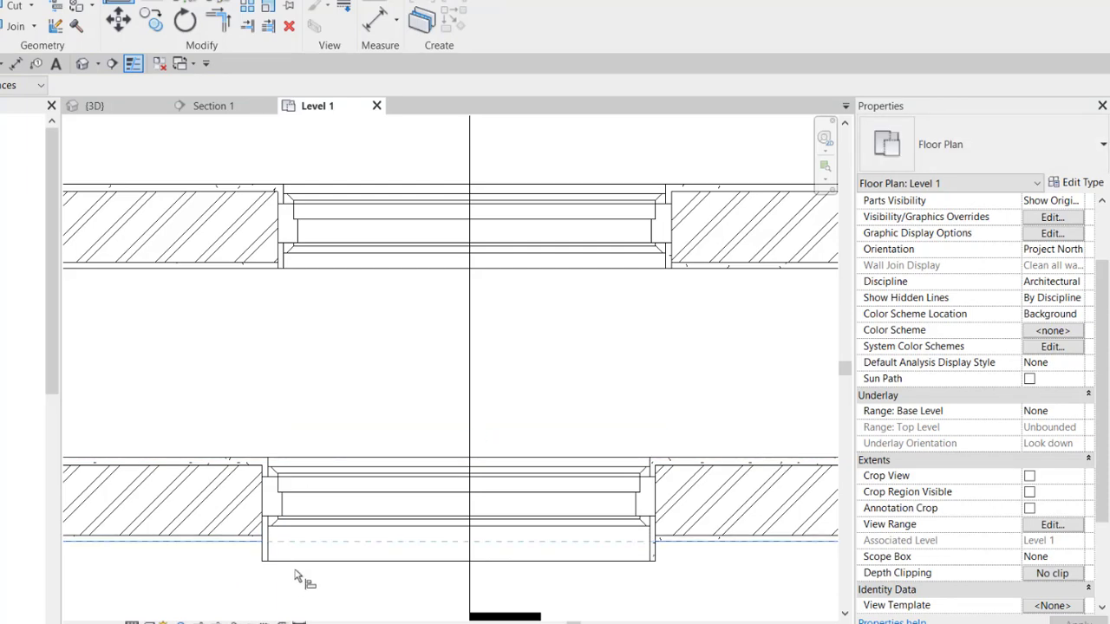
click(315, 404)
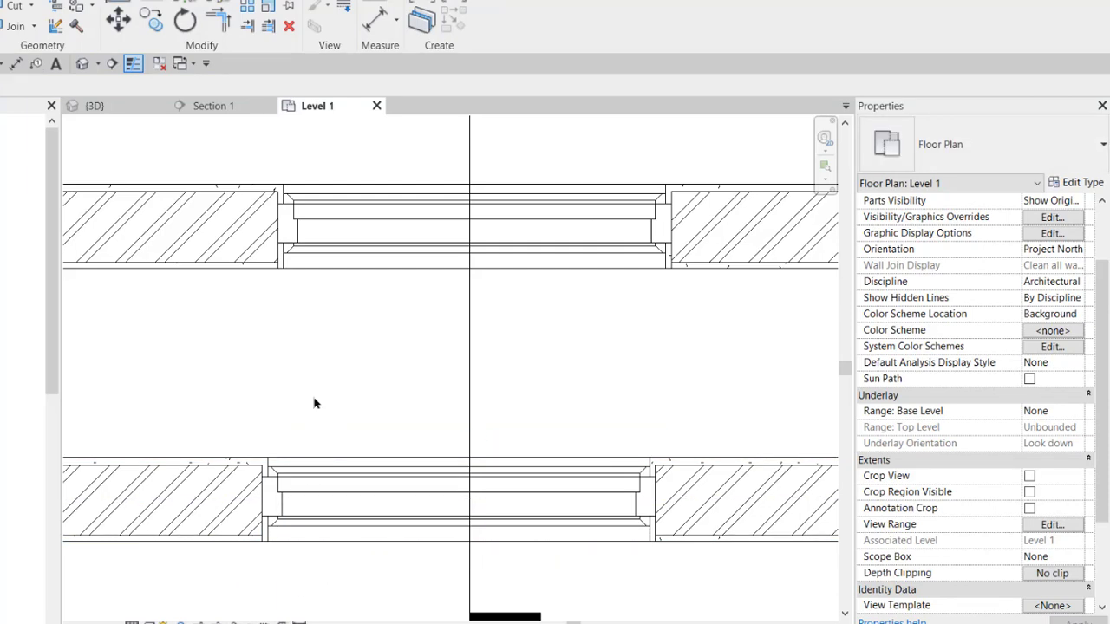